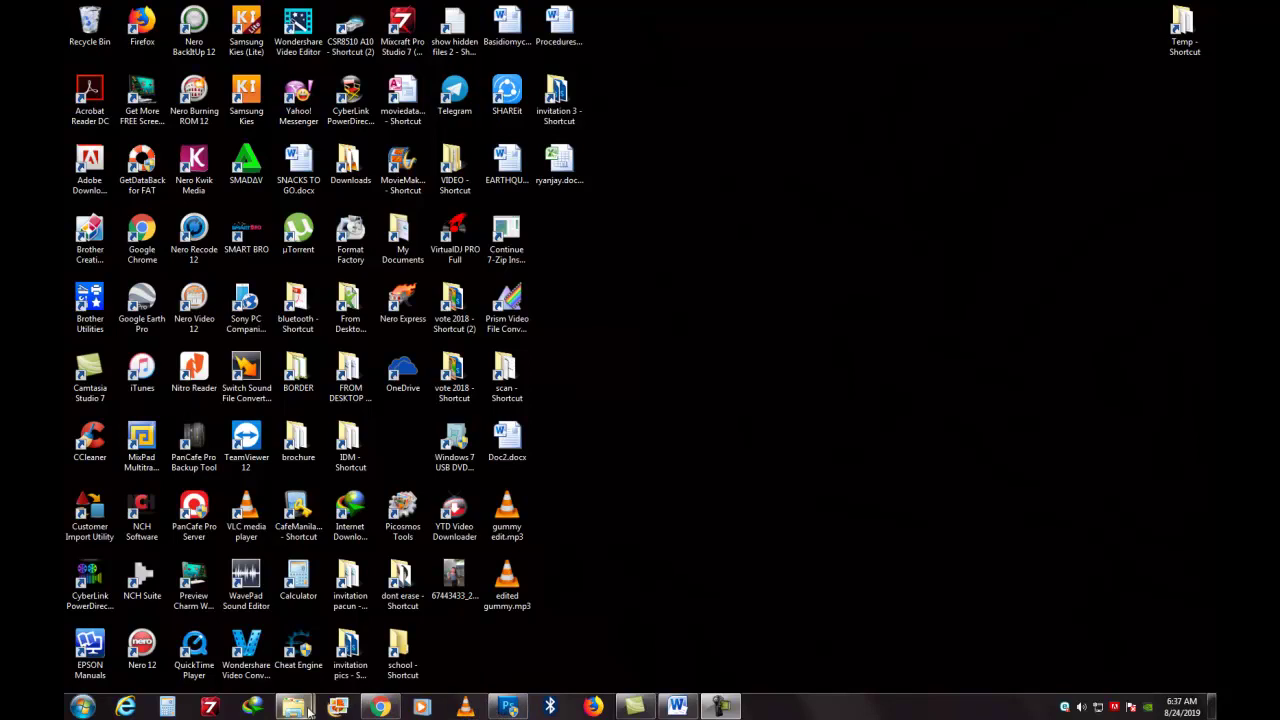
# Step: Open IMG20190805122251.jpg from the Jhawee folder in Adobe Photoshop CS5
pyautogui.moveTo(294, 707)
pyautogui.click(368, 632)
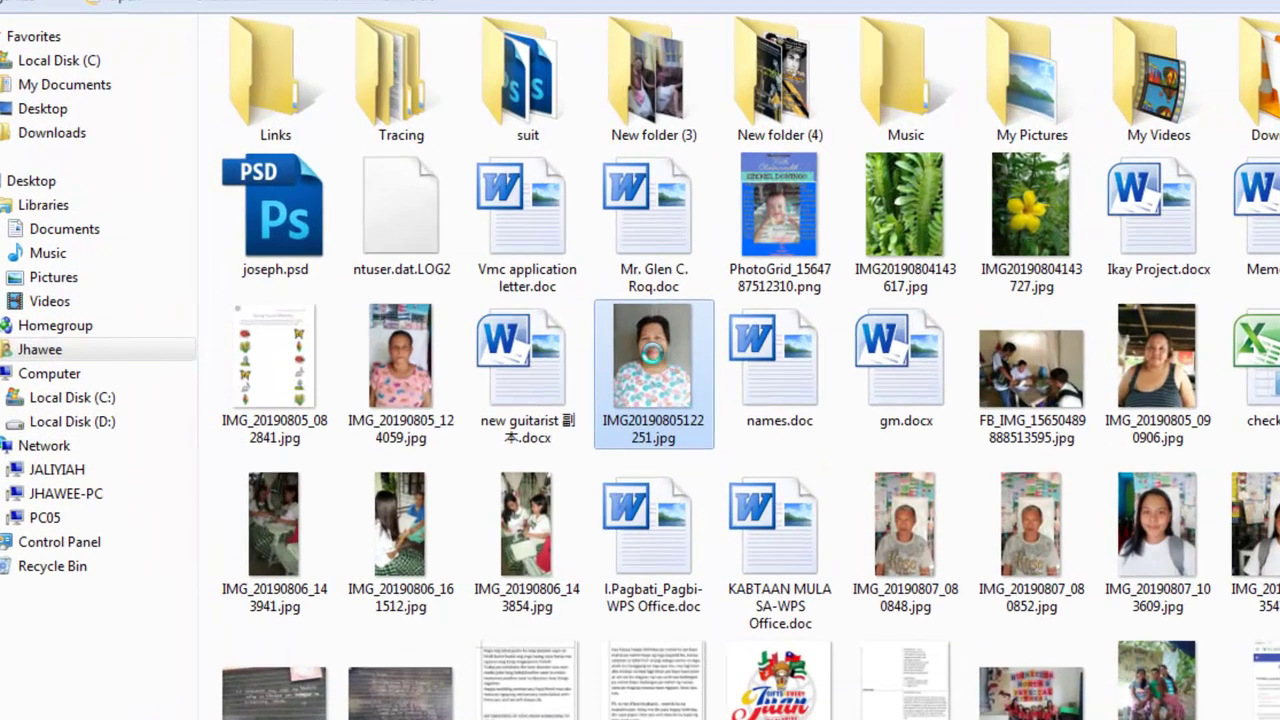
pyautogui.rightClick(480, 269)
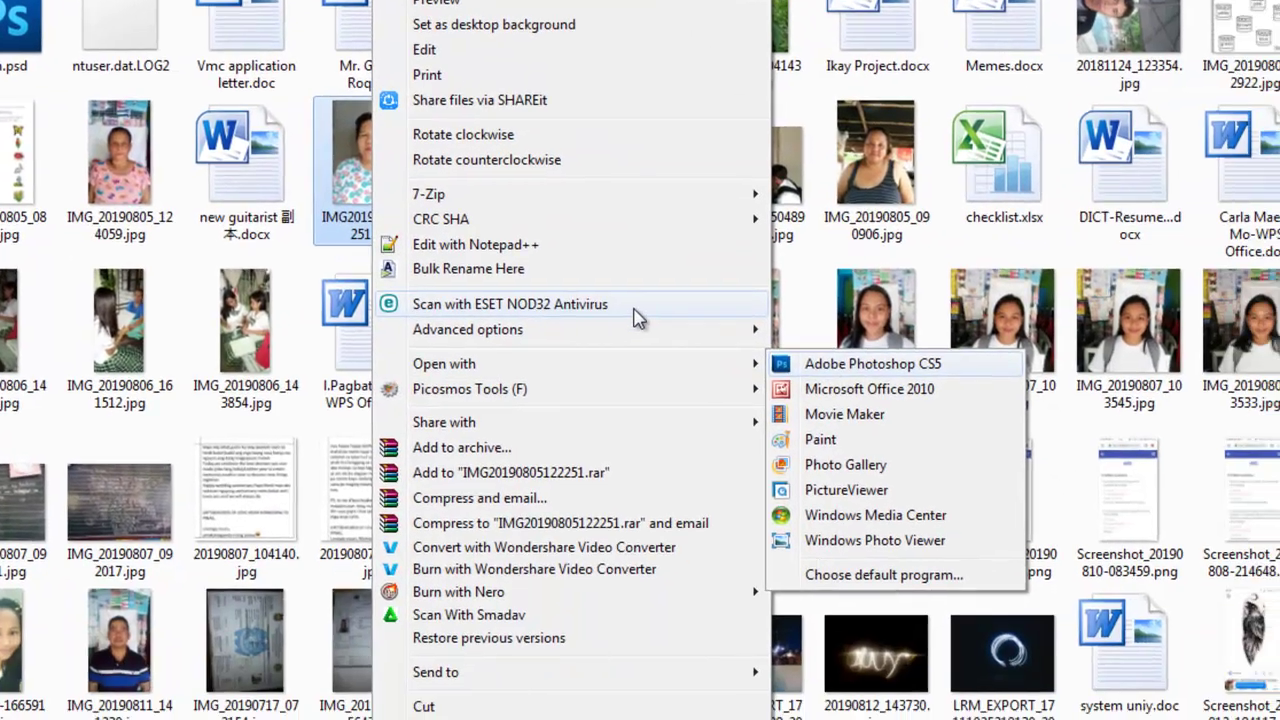
pyautogui.moveTo(433, 356)
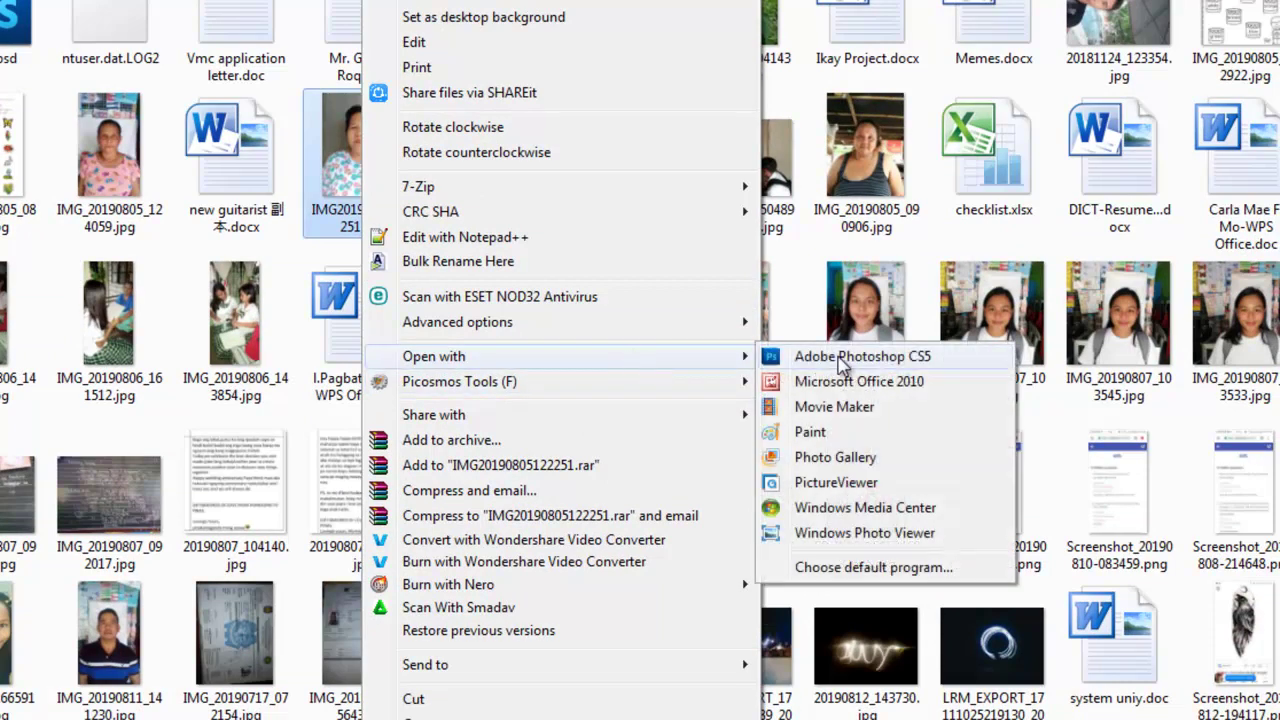
pyautogui.click(935, 358)
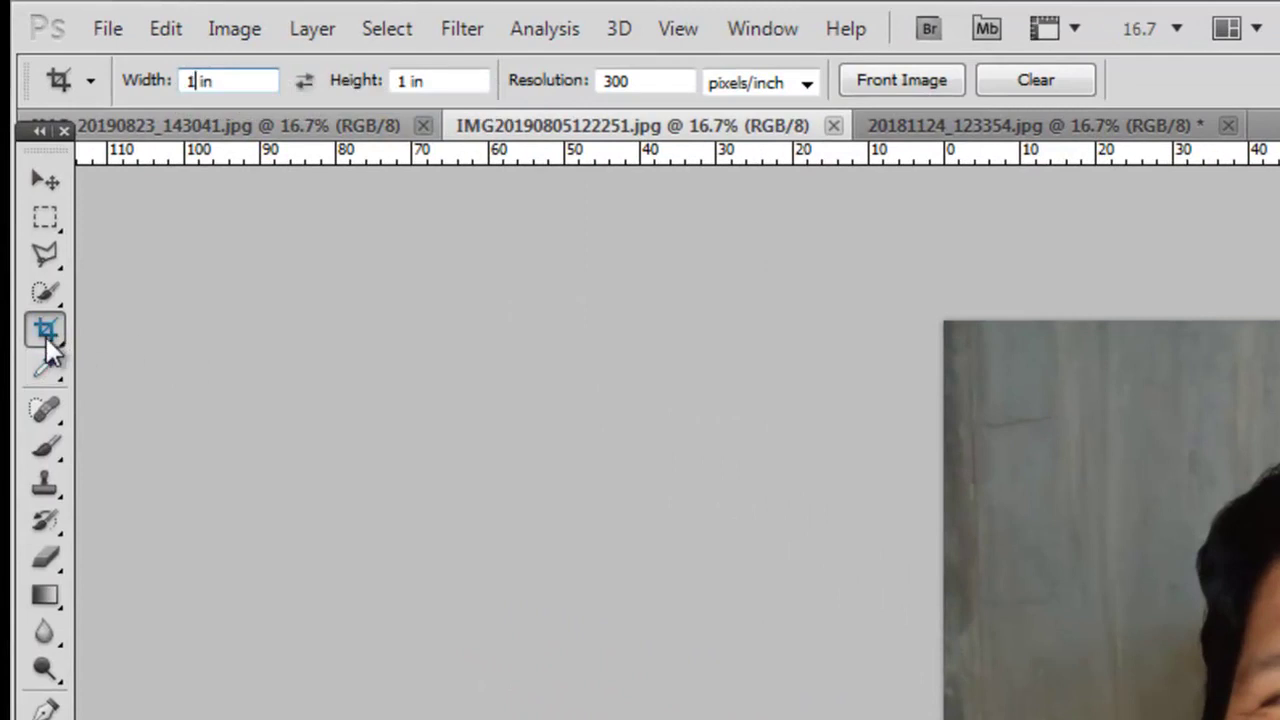
# Step: Set the Crop tool to 2 in × 2 in and crop around the face and shoulders
pyautogui.click(49, 331)
pyautogui.doubleClick(187, 84)
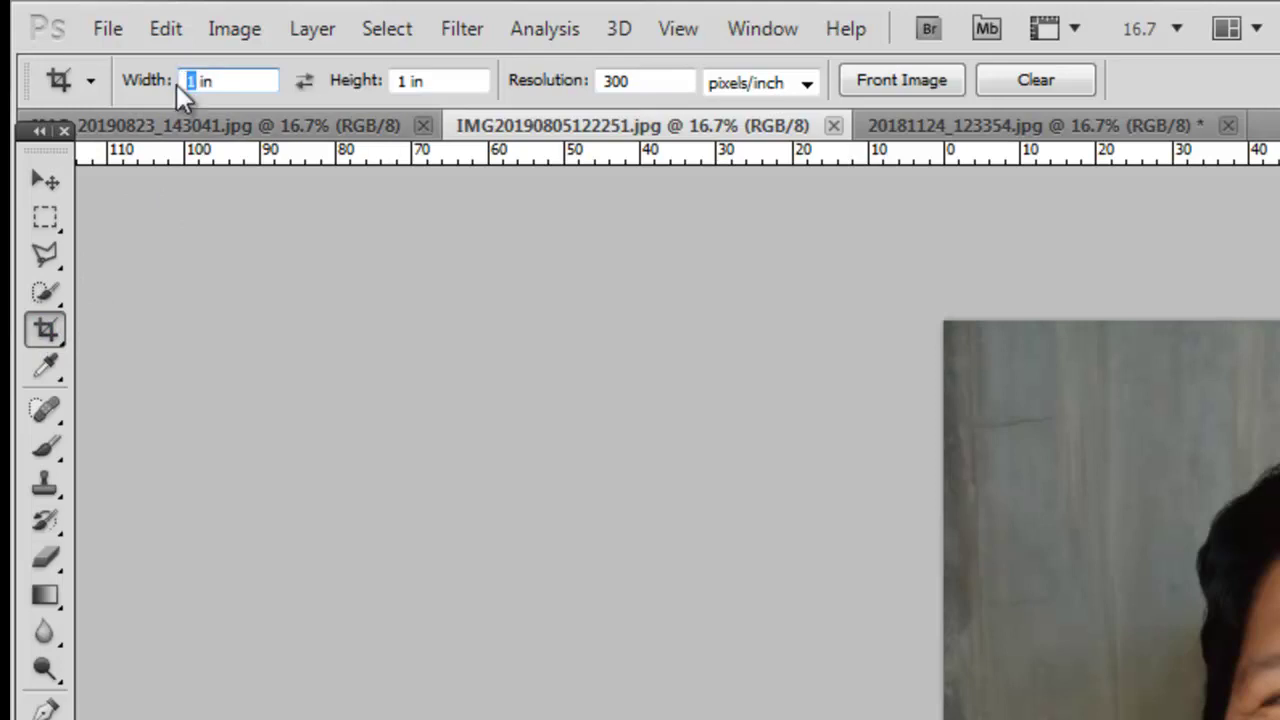
pyautogui.write('2')
pyautogui.doubleClick(404, 82)
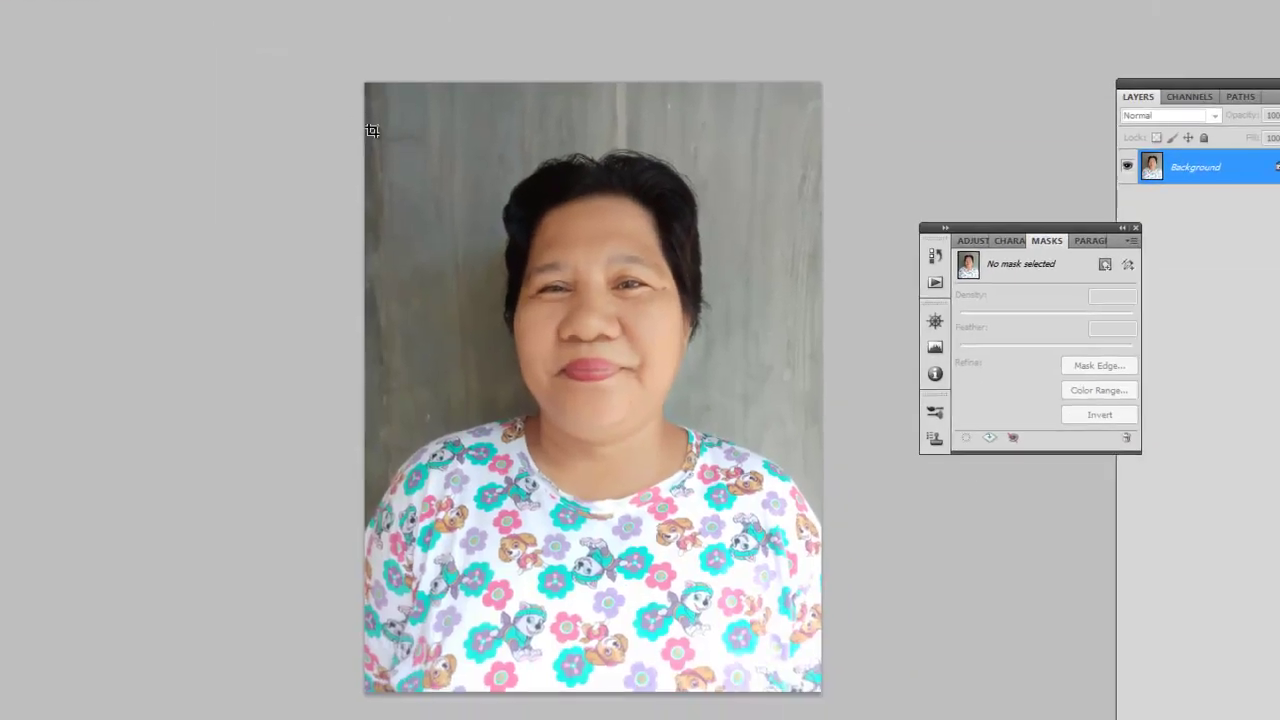
pyautogui.moveTo(364, 128); pyautogui.dragTo(822, 592)
pyautogui.press('Escape')
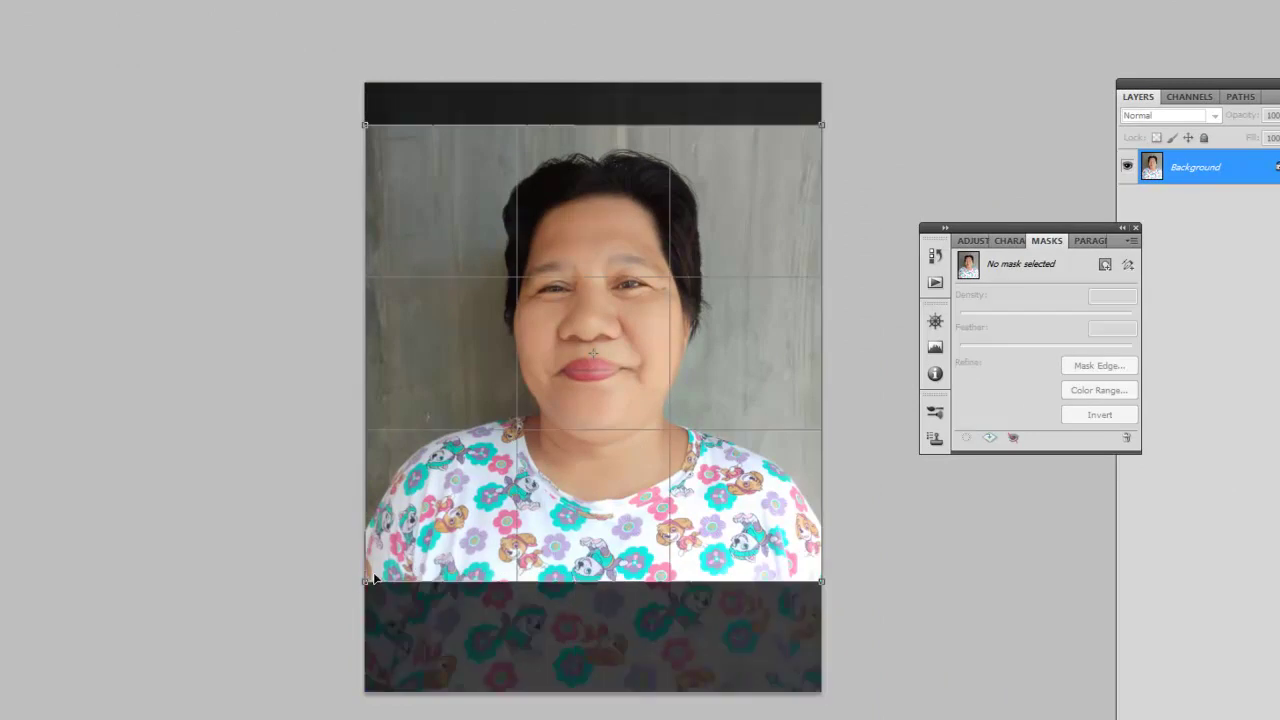
pyautogui.moveTo(364, 577); pyautogui.dragTo(379, 565)
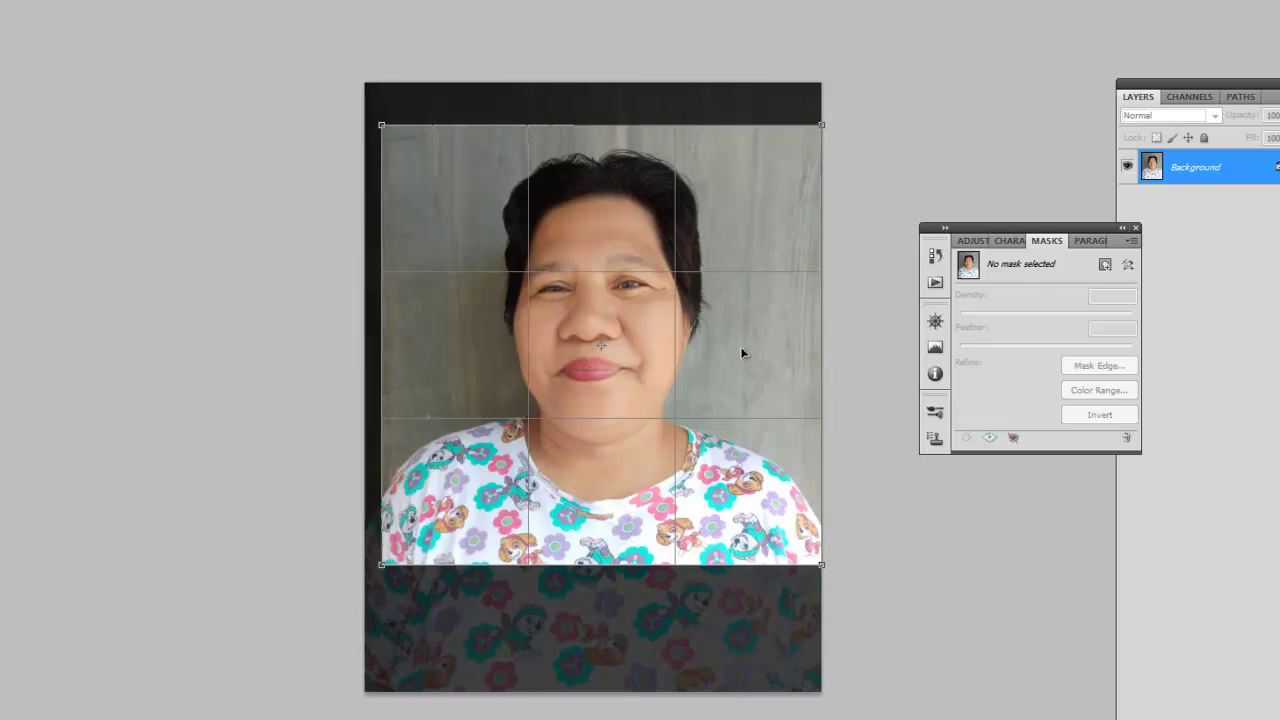
pyautogui.press('Return')
# Step: Zoom in to inspect the cropped face, zoom back out, and show the rulers
pyautogui.press('v')
pyautogui.hotkey('ctrl', '+')
pyautogui.hotkey('ctrl', '+')
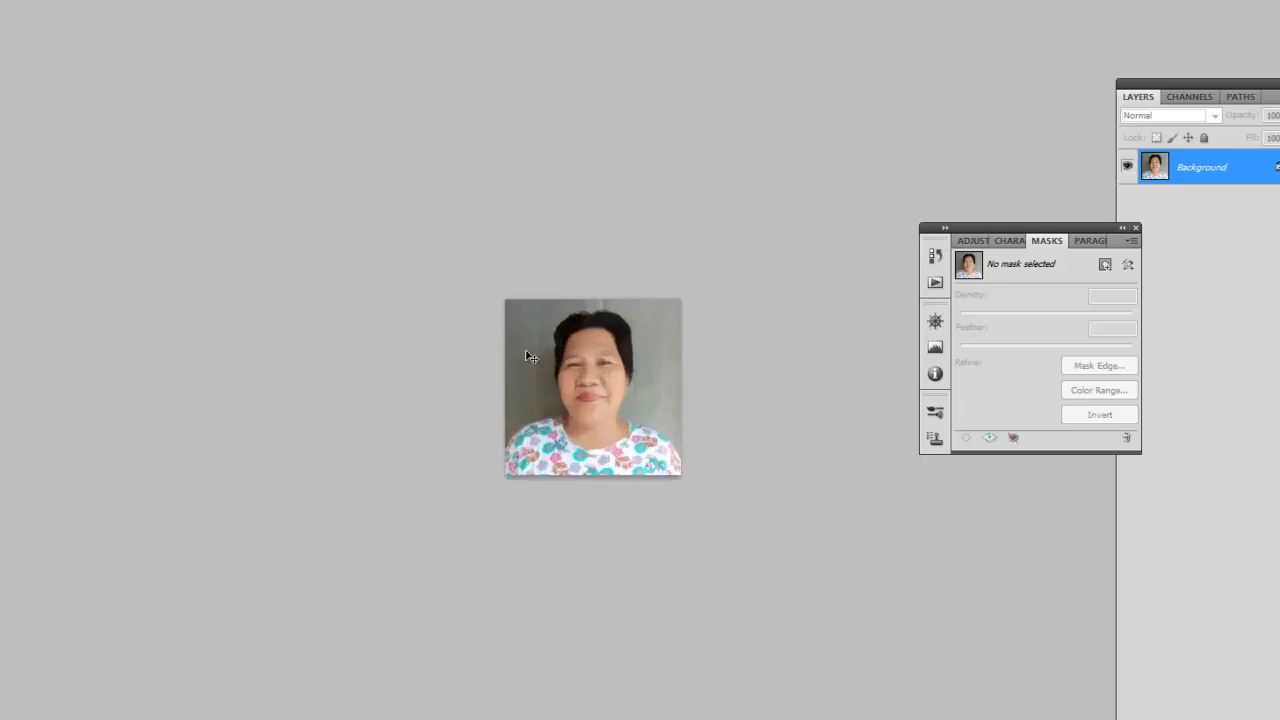
pyautogui.hotkey('ctrl', '+')
pyautogui.press('c')
pyautogui.hotkey('ctrl', '+')
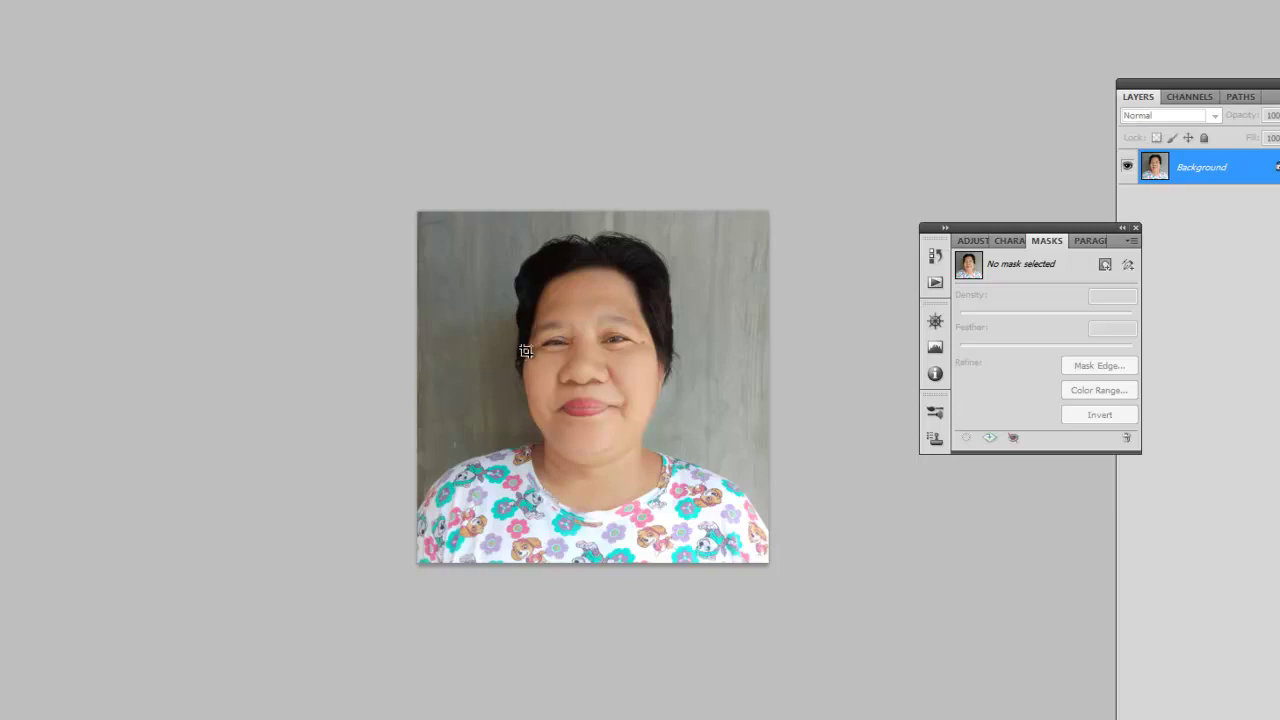
pyautogui.hotkey('ctrl', '+')
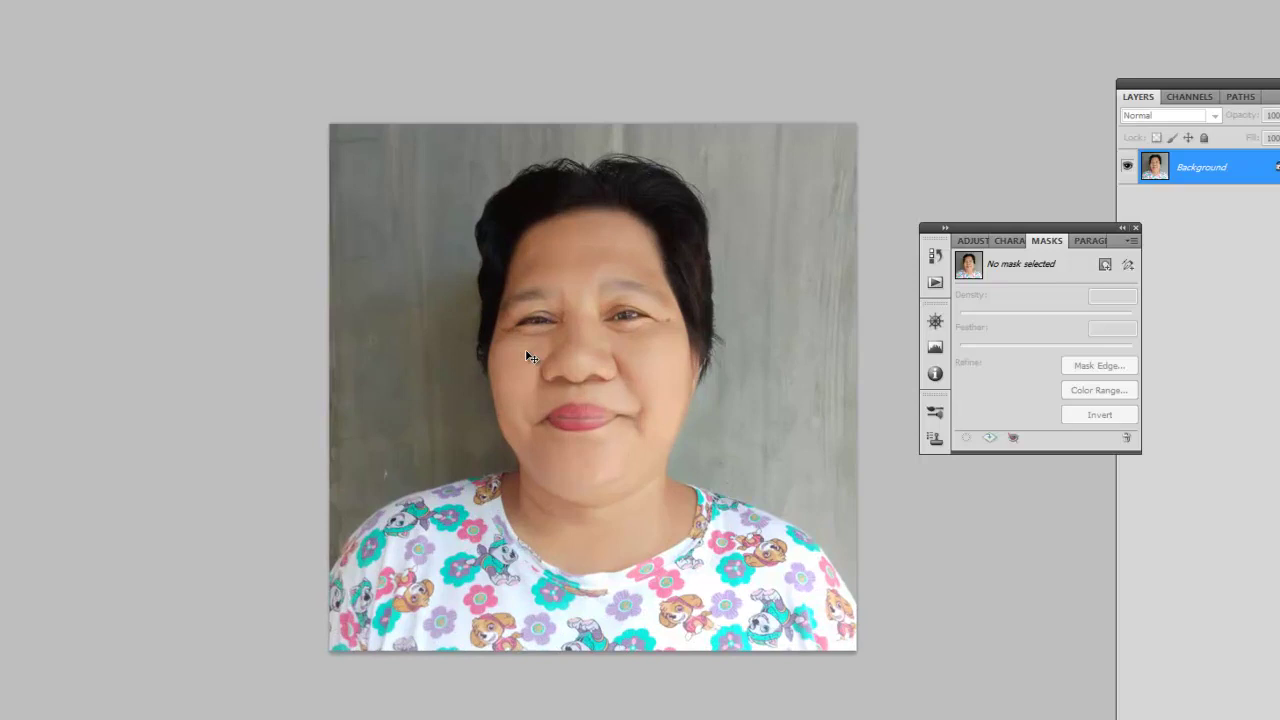
pyautogui.hotkey('ctrl', '+')
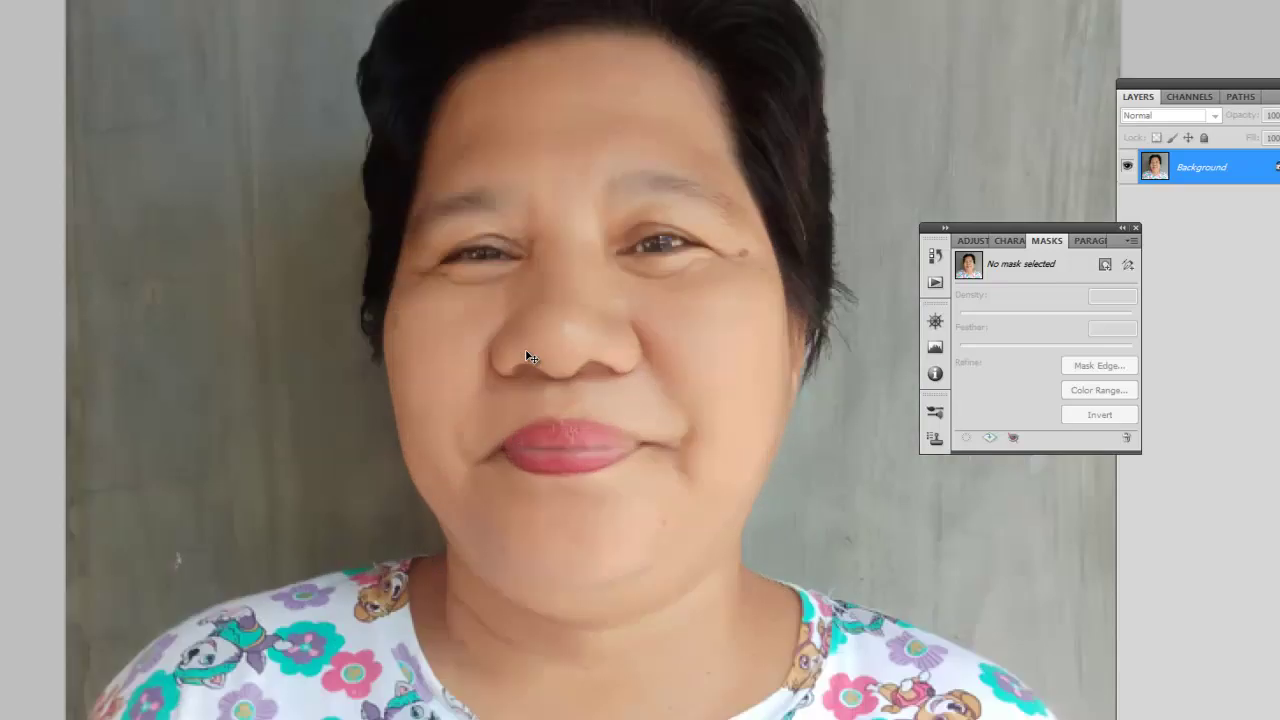
pyautogui.hotkey('ctrl', '-')
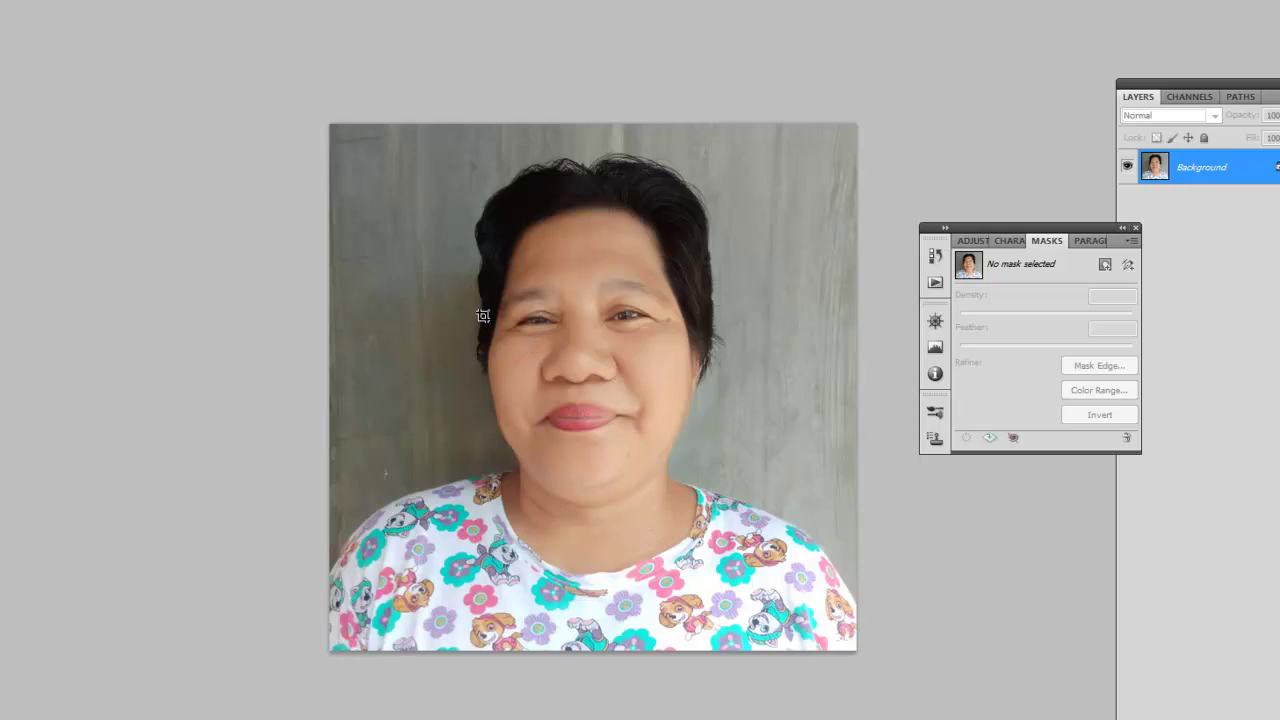
pyautogui.hotkey('ctrl', 'r')
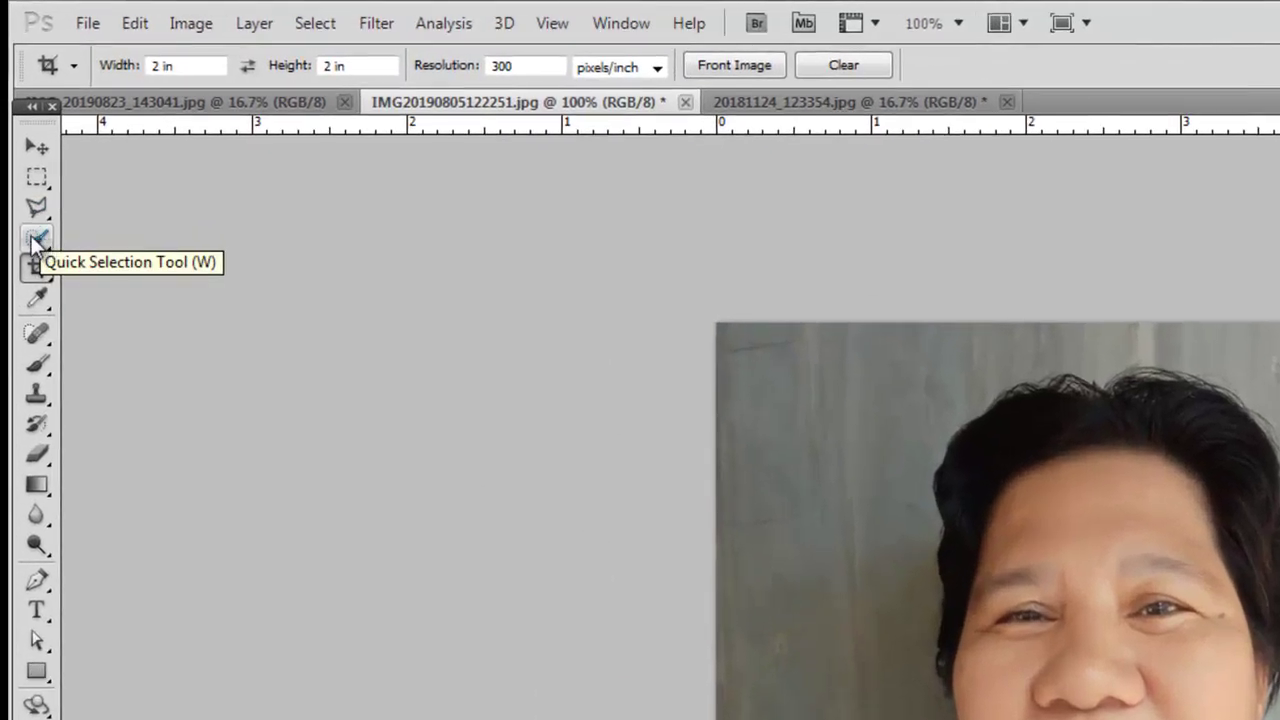
# Step: Paint a Quick Selection over the wall beside and above the hair
pyautogui.moveTo(35, 240); pyautogui.dragTo(113, 258)
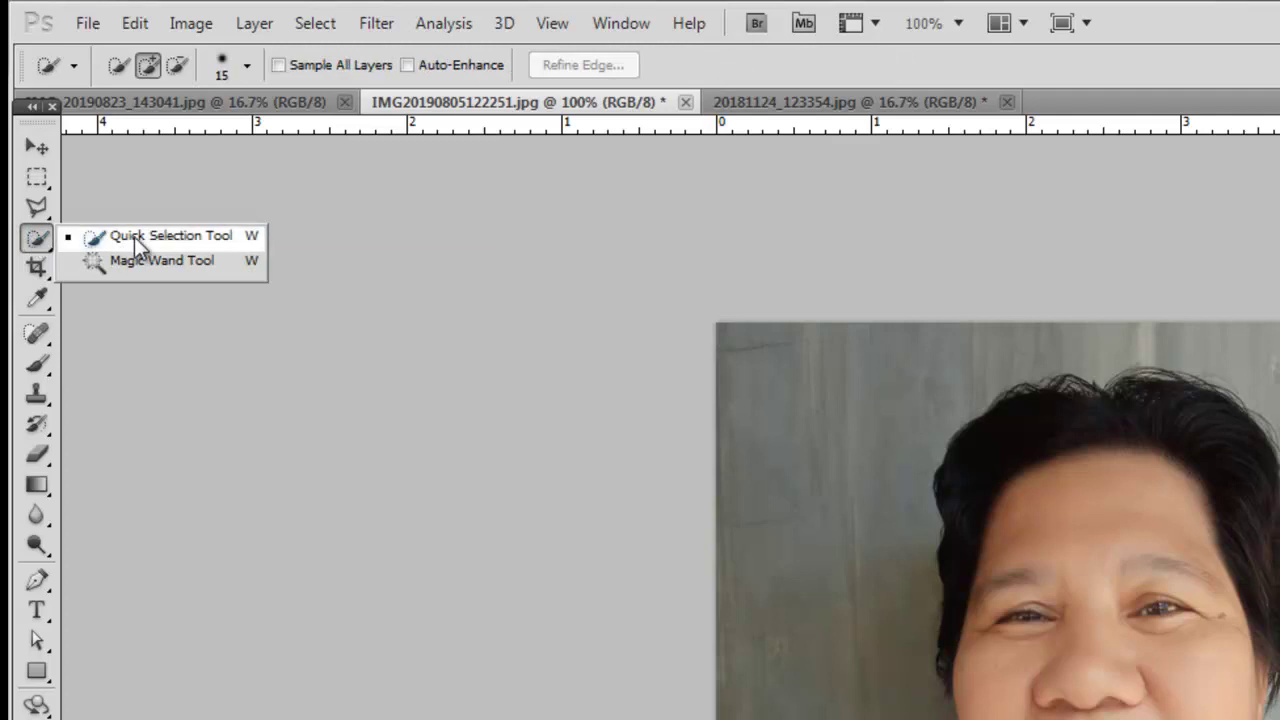
pyautogui.click(137, 237)
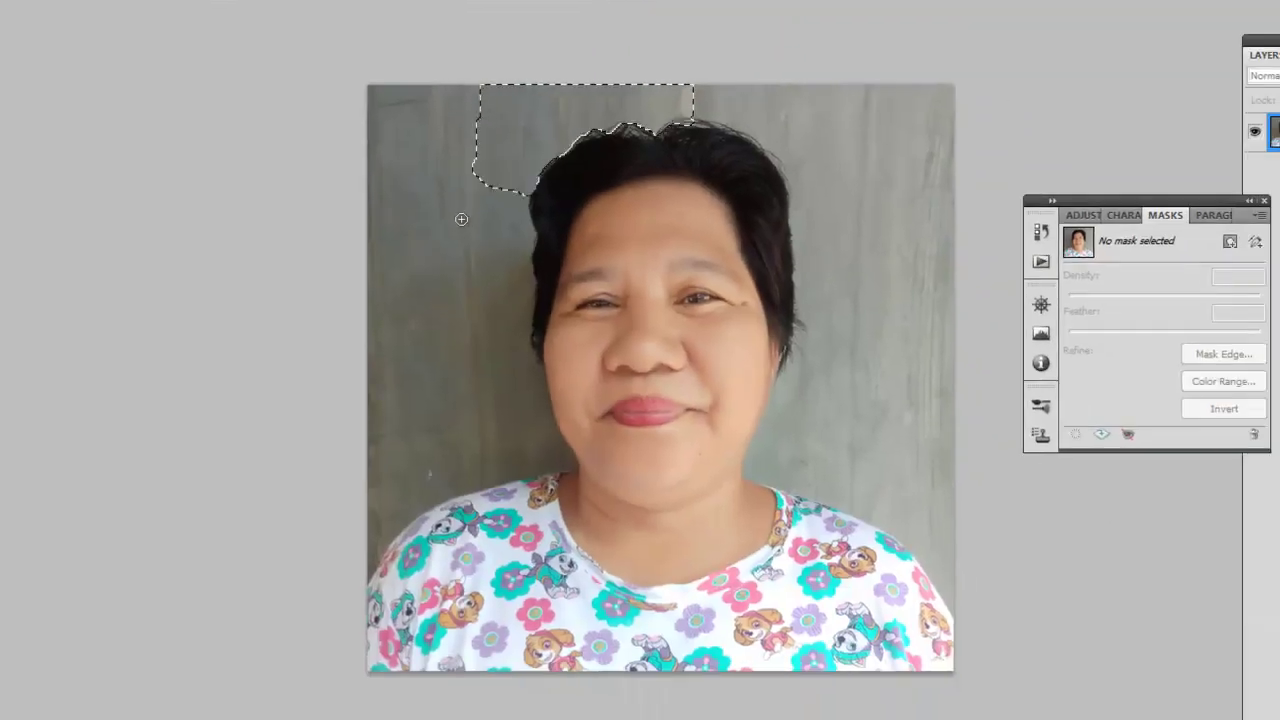
pyautogui.moveTo(794, 134)
pyautogui.mouseDown()
pyautogui.moveTo(857, 263)
pyautogui.moveTo(834, 449)
pyautogui.mouseUp()
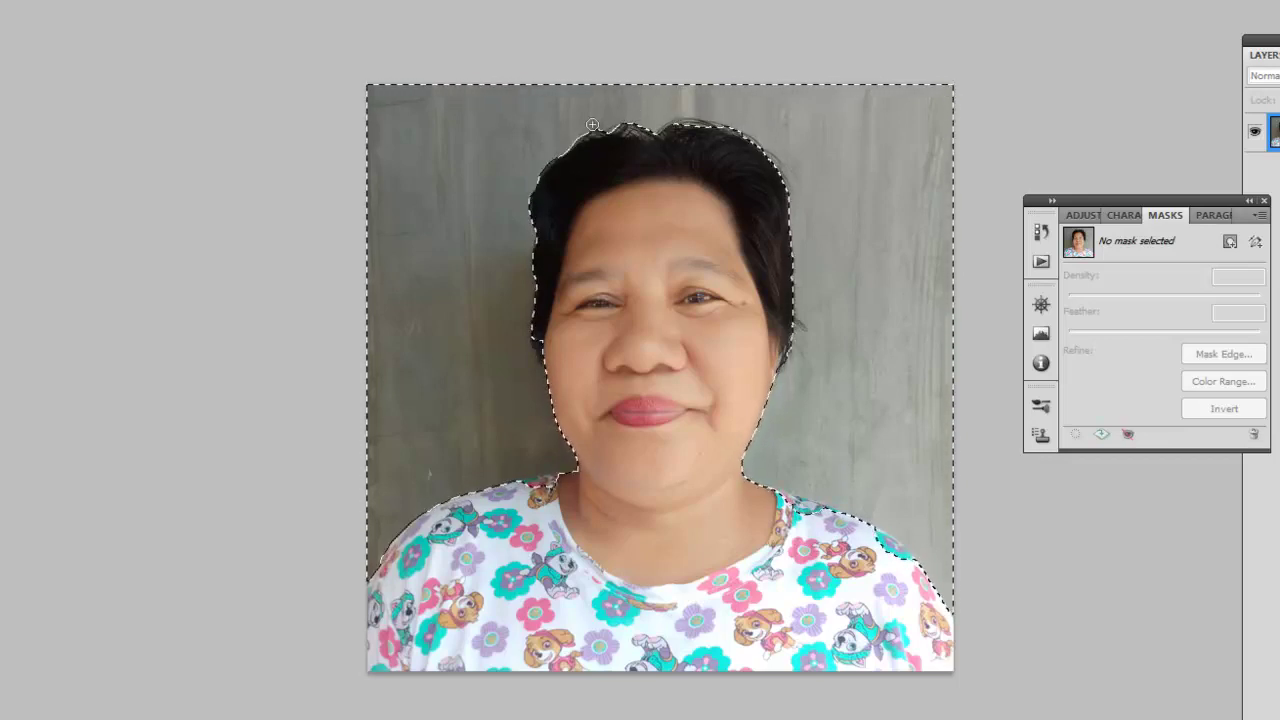
pyautogui.moveTo(592, 127); pyautogui.dragTo(704, 115)
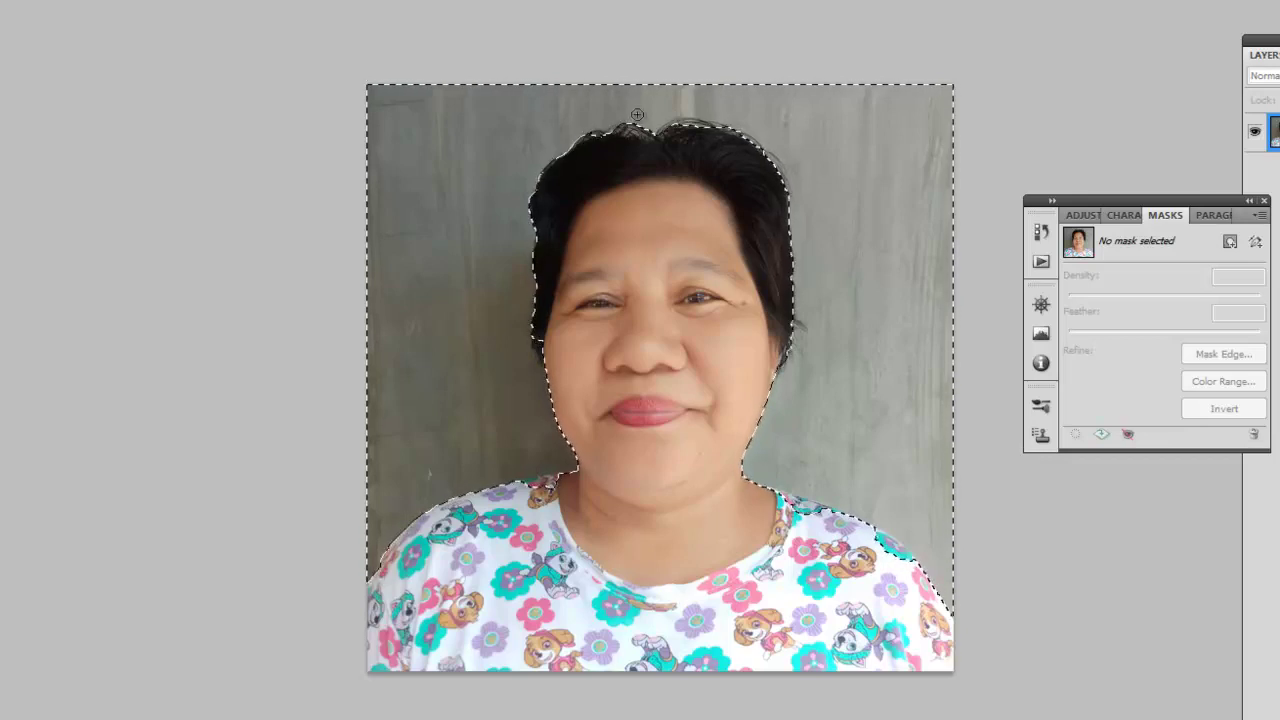
# Step: Zoom in on the face and subtract the hair and cheek edge from the selection
pyautogui.hotkey('ctrl', 'd')
pyautogui.scroll(3, 840, 475)
pyautogui.hotkey('ctrl', 'shift', 'd')
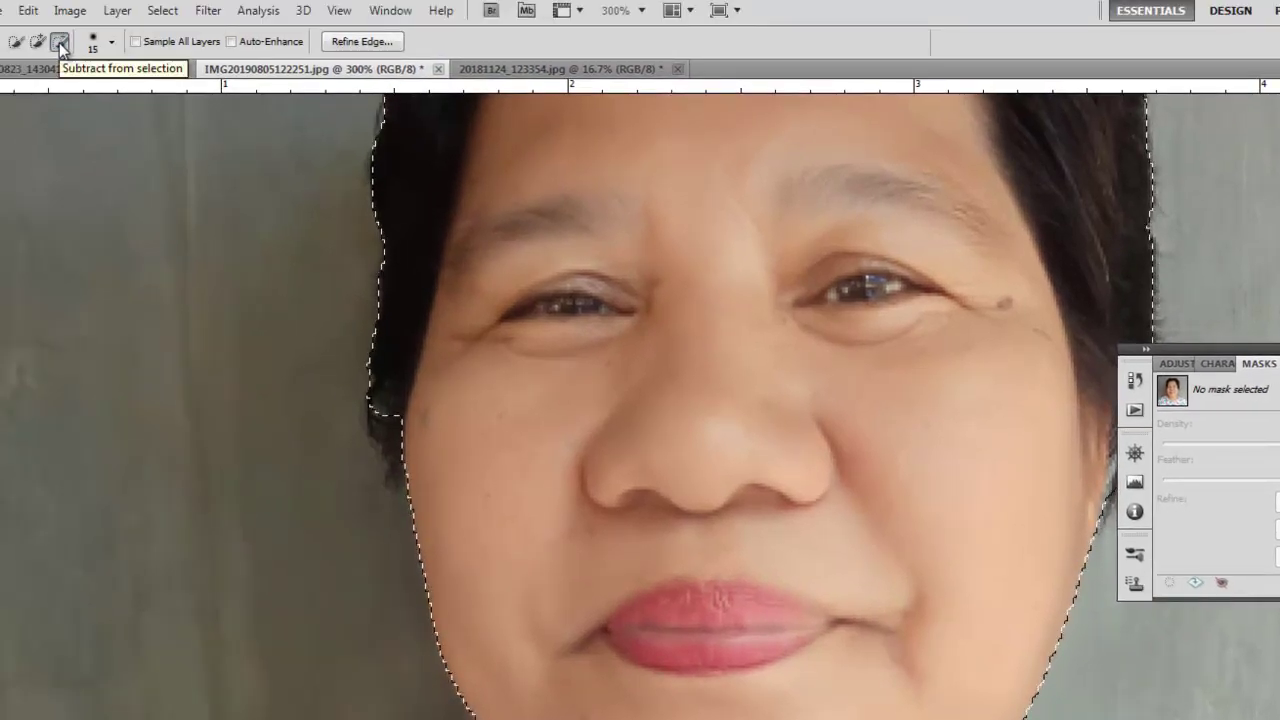
pyautogui.click(59, 42)
pyautogui.moveTo(396, 368); pyautogui.dragTo(418, 462)
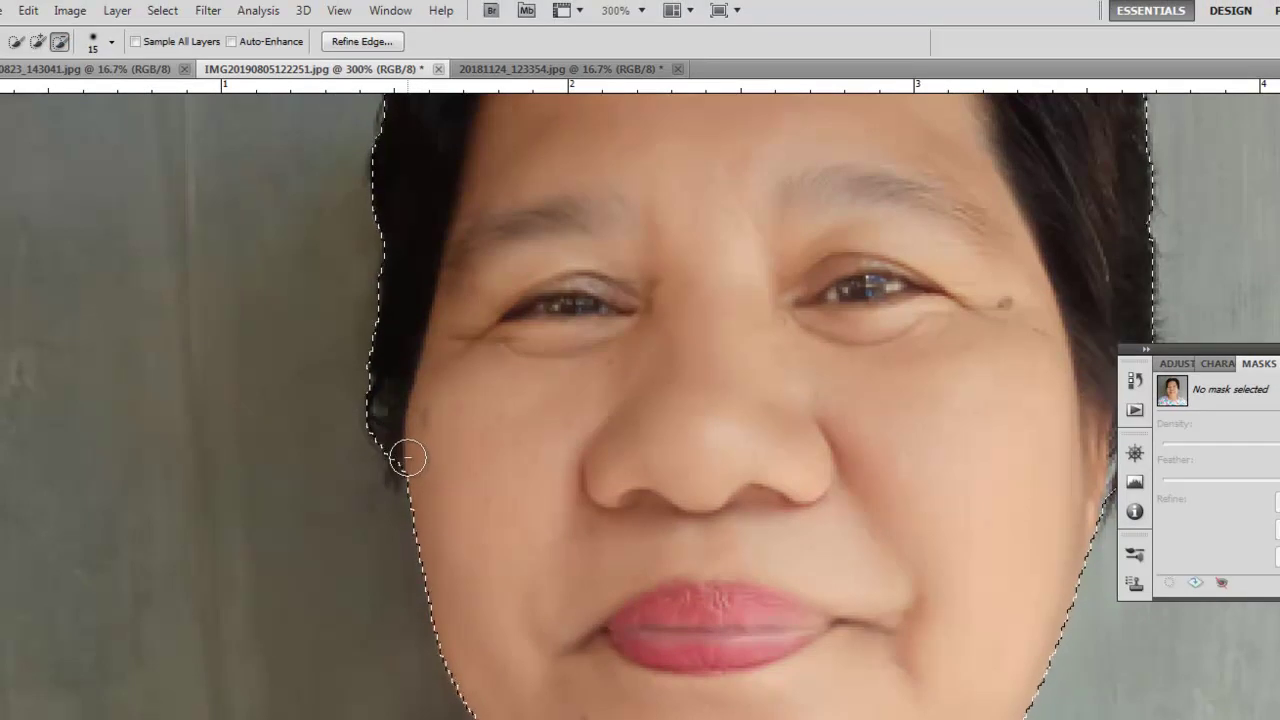
# Step: Pan around the photo to tidy the selection along the remaining edges
pyautogui.scroll(-3, 494, 625)
pyautogui.scroll(-2, 440, 690)
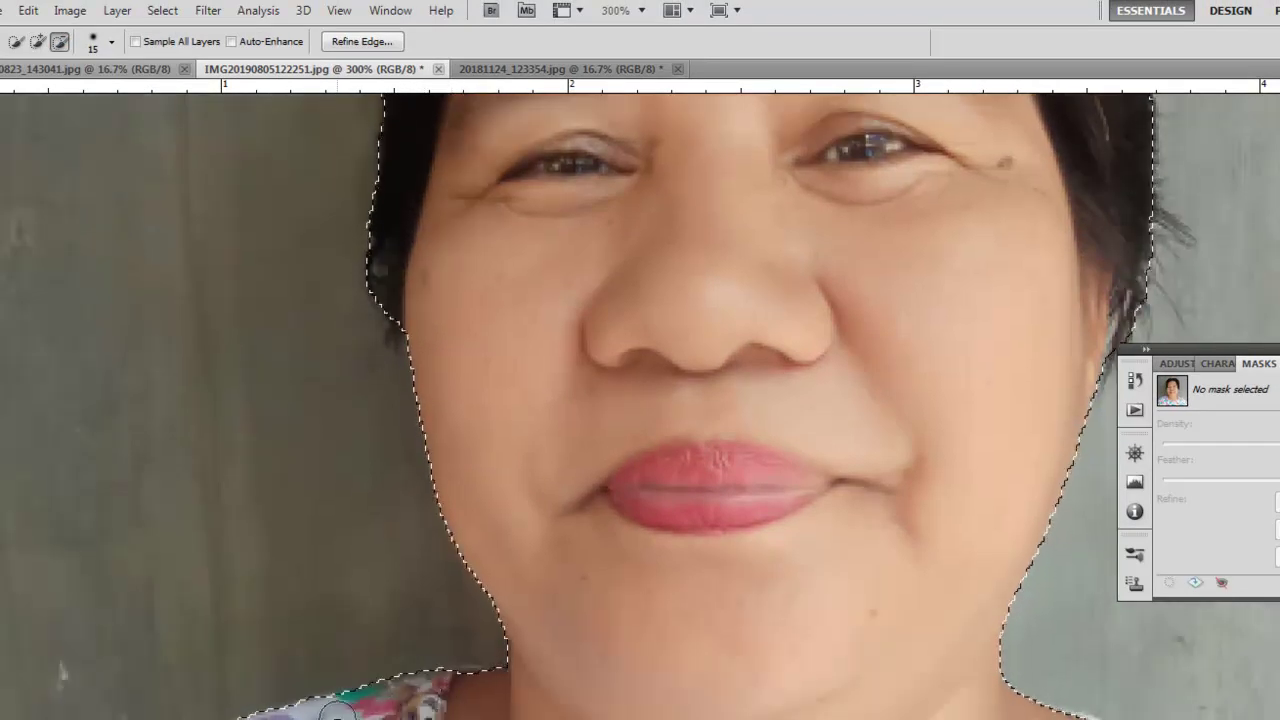
pyautogui.scroll(-2, 406, 700)
pyautogui.moveTo(62, 578)
pyautogui.mouseDown()
pyautogui.moveTo(340, 578)
pyautogui.moveTo(352, 515)
pyautogui.mouseUp()
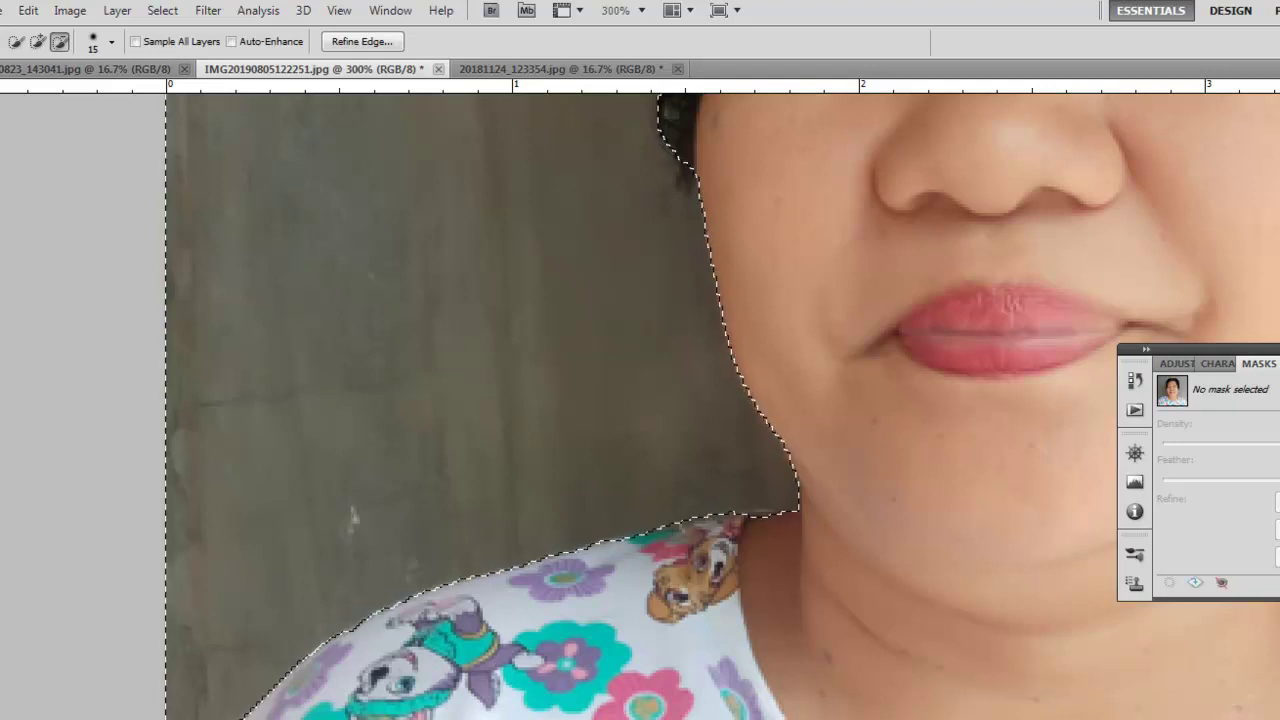
pyautogui.moveTo(352, 515); pyautogui.dragTo(118, 515)
pyautogui.hscroll(5, 118, 515)
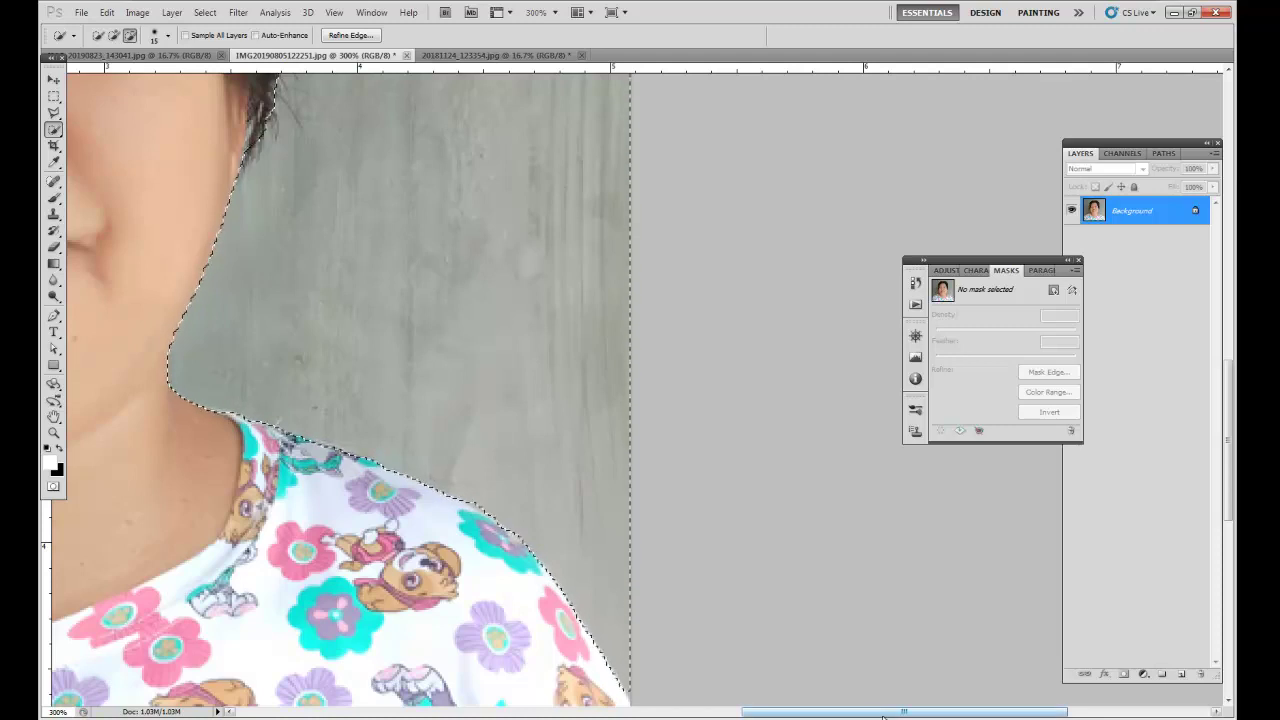
pyautogui.moveTo(872, 714); pyautogui.dragTo(724, 714)
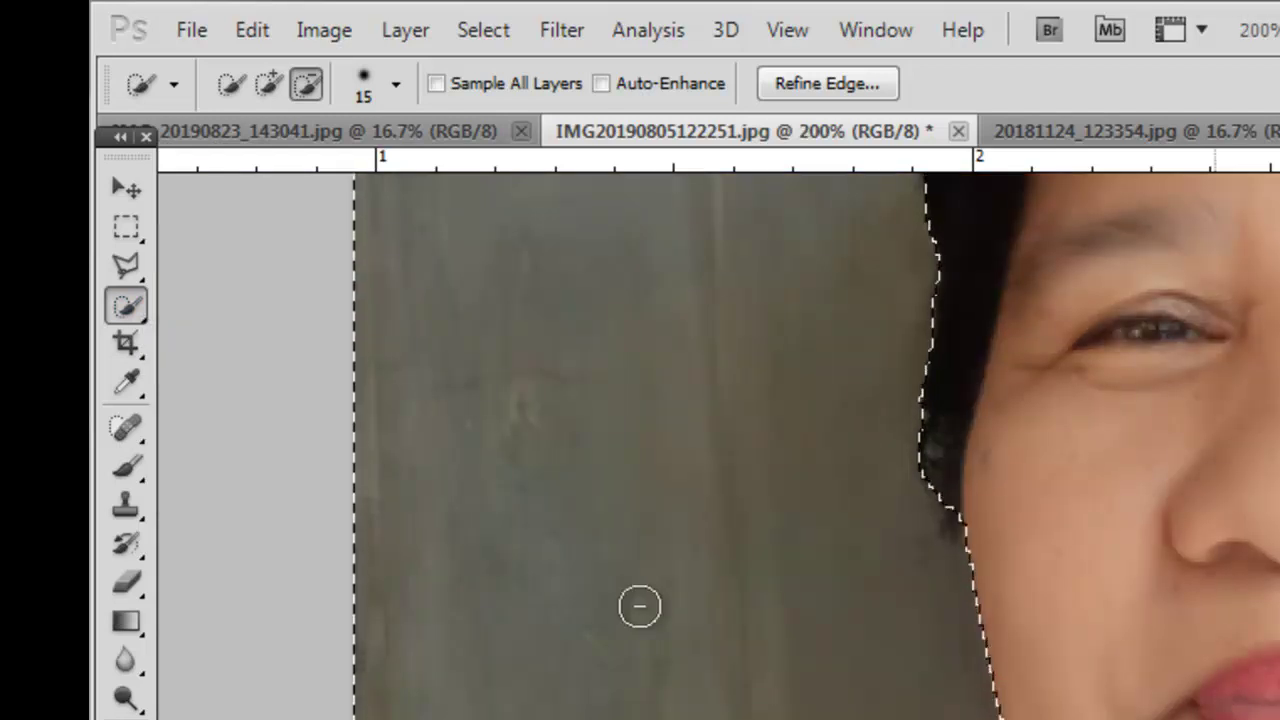
pyautogui.scroll(-1, 648, 618)
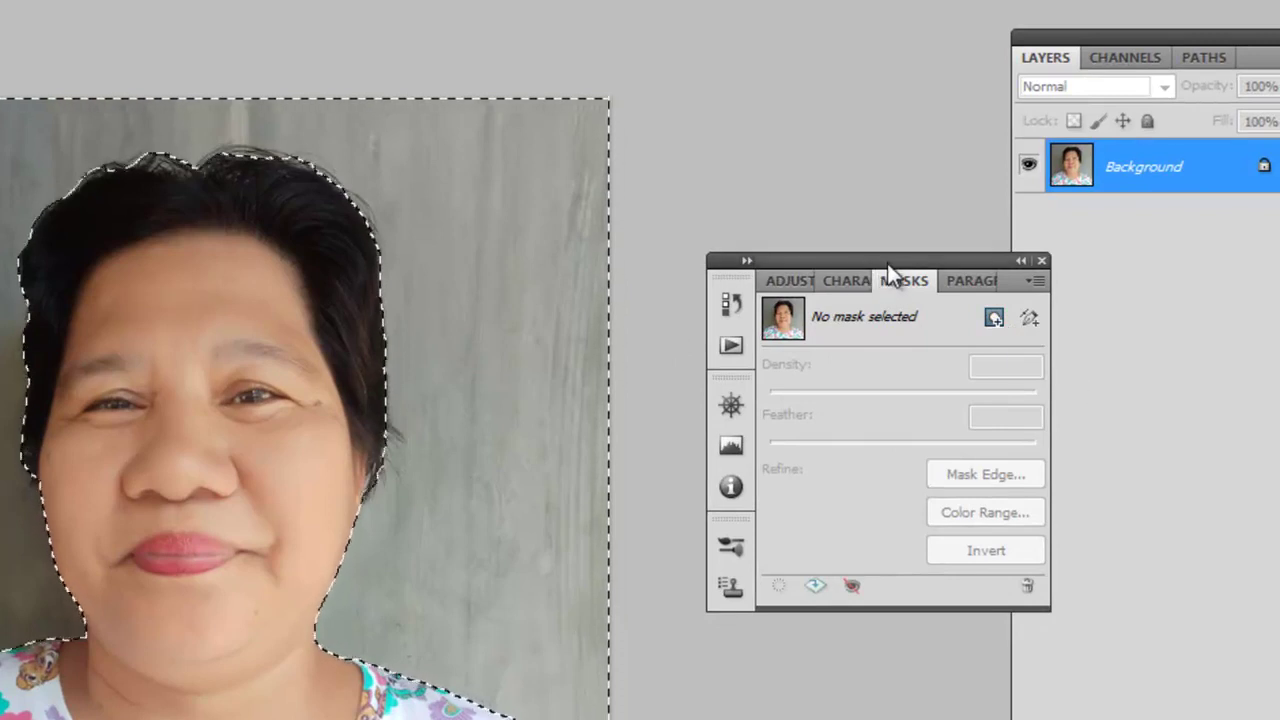
# Step: Detach the Masks panel and park it on the right, below the Character panel
pyautogui.moveTo(888, 261); pyautogui.dragTo(1060, 247)
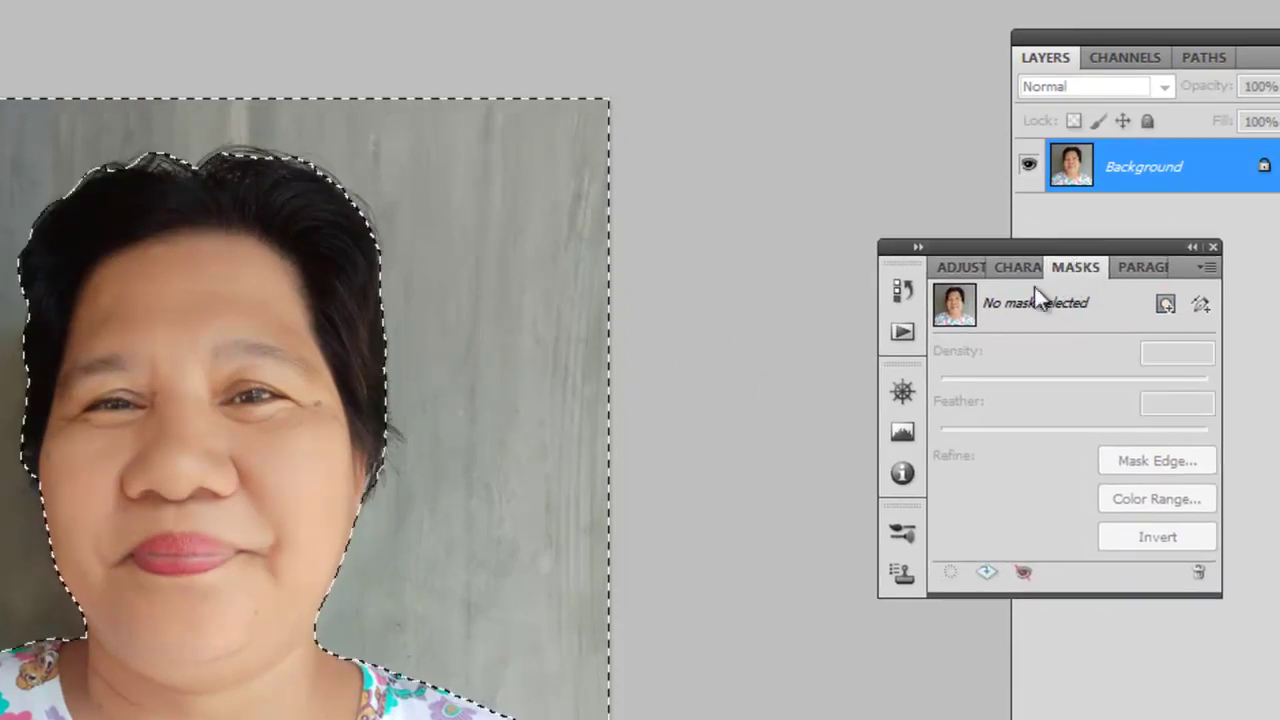
pyautogui.moveTo(1071, 266); pyautogui.dragTo(905, 651)
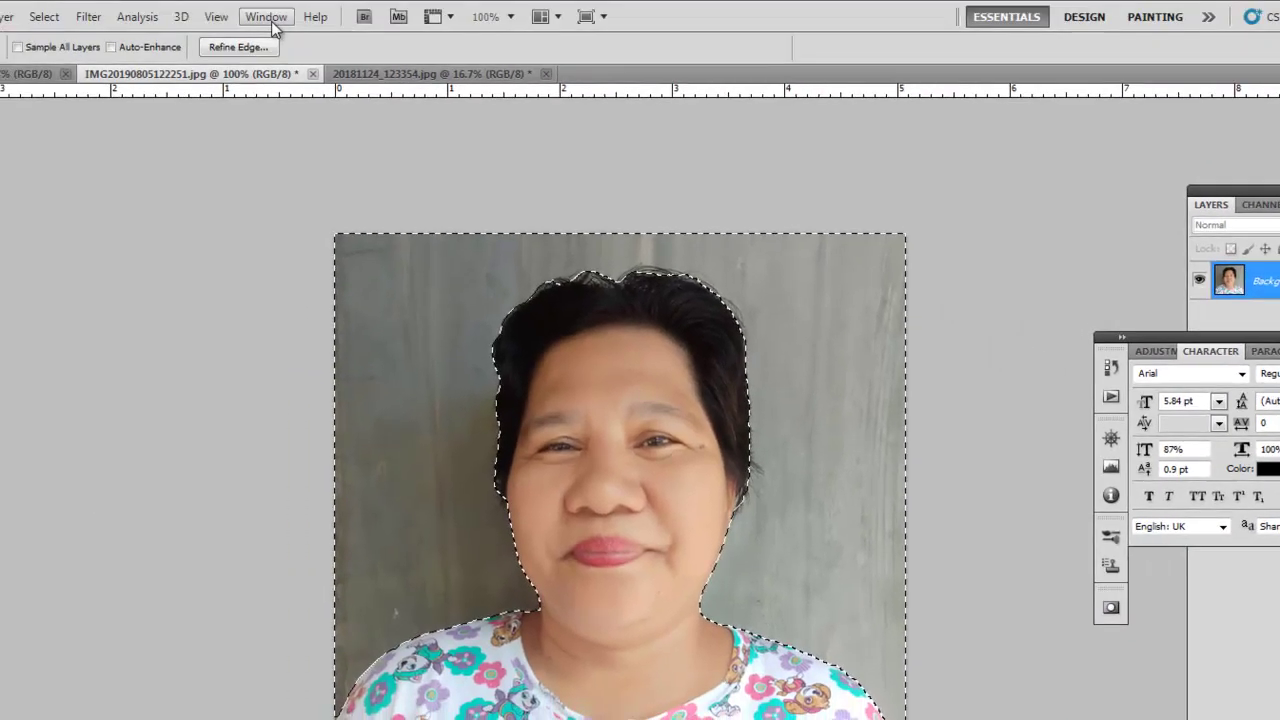
pyautogui.click(271, 18)
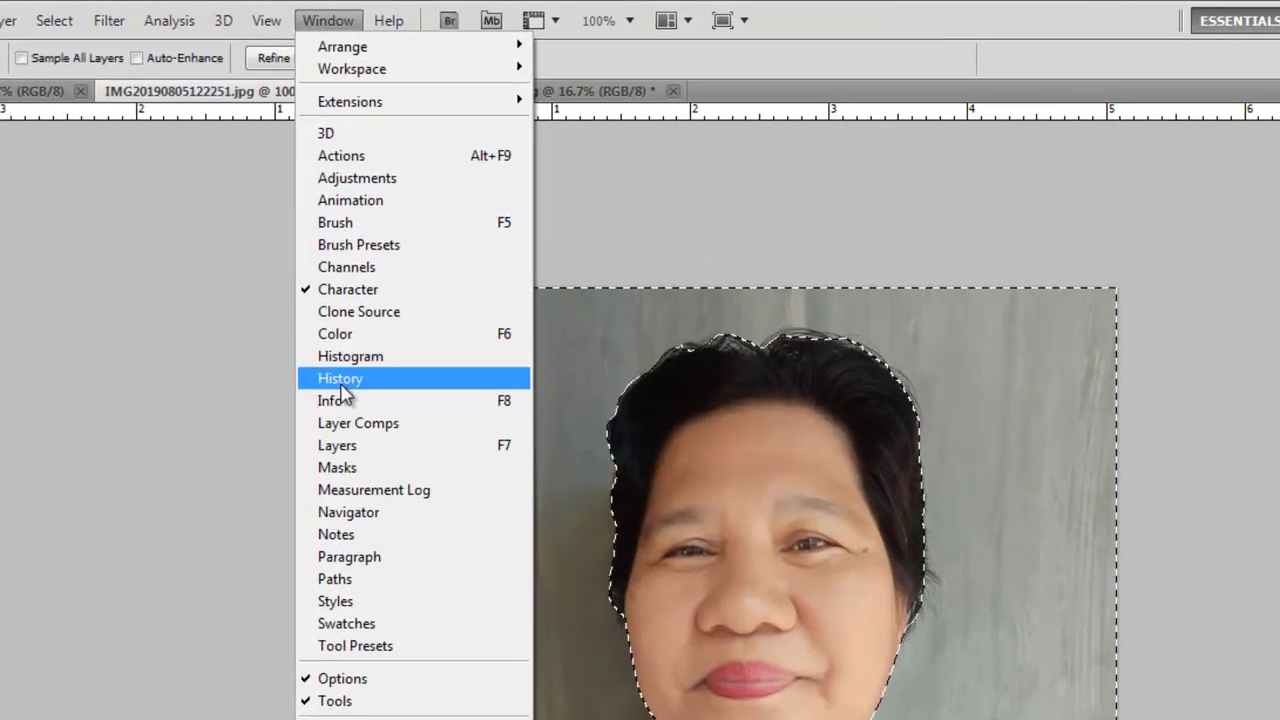
pyautogui.click(351, 467)
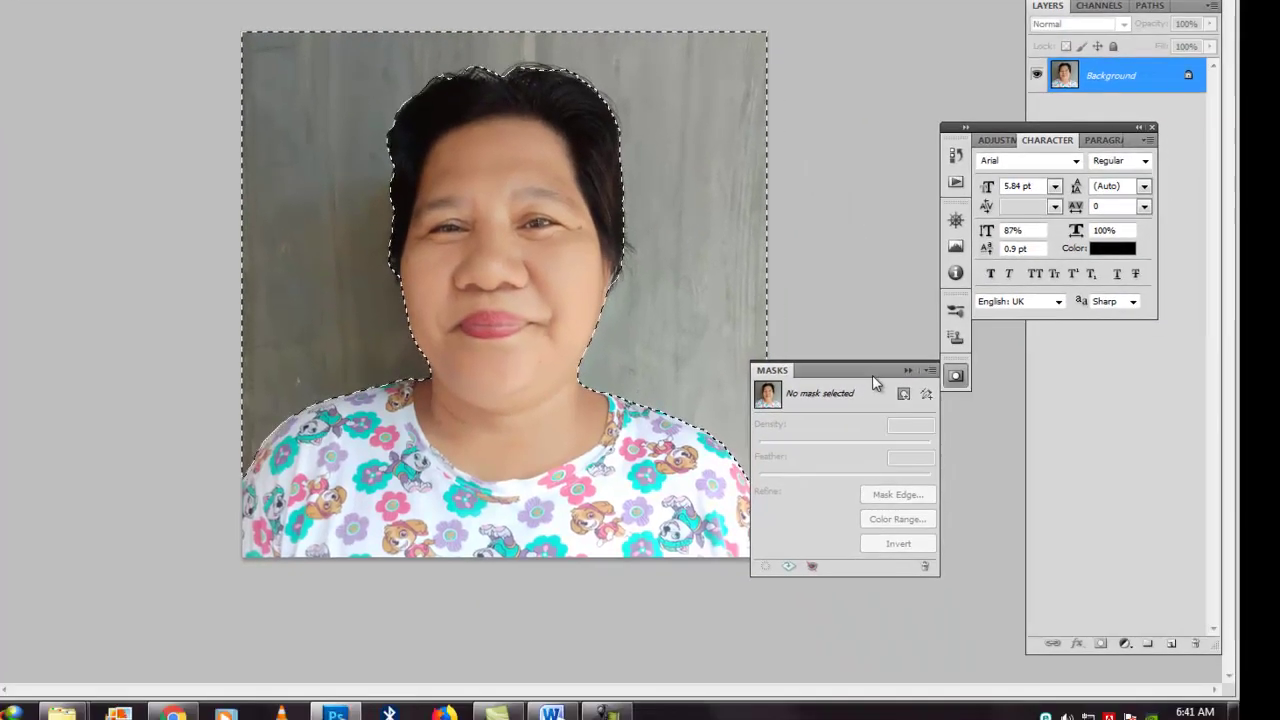
pyautogui.moveTo(865, 372); pyautogui.dragTo(1094, 360)
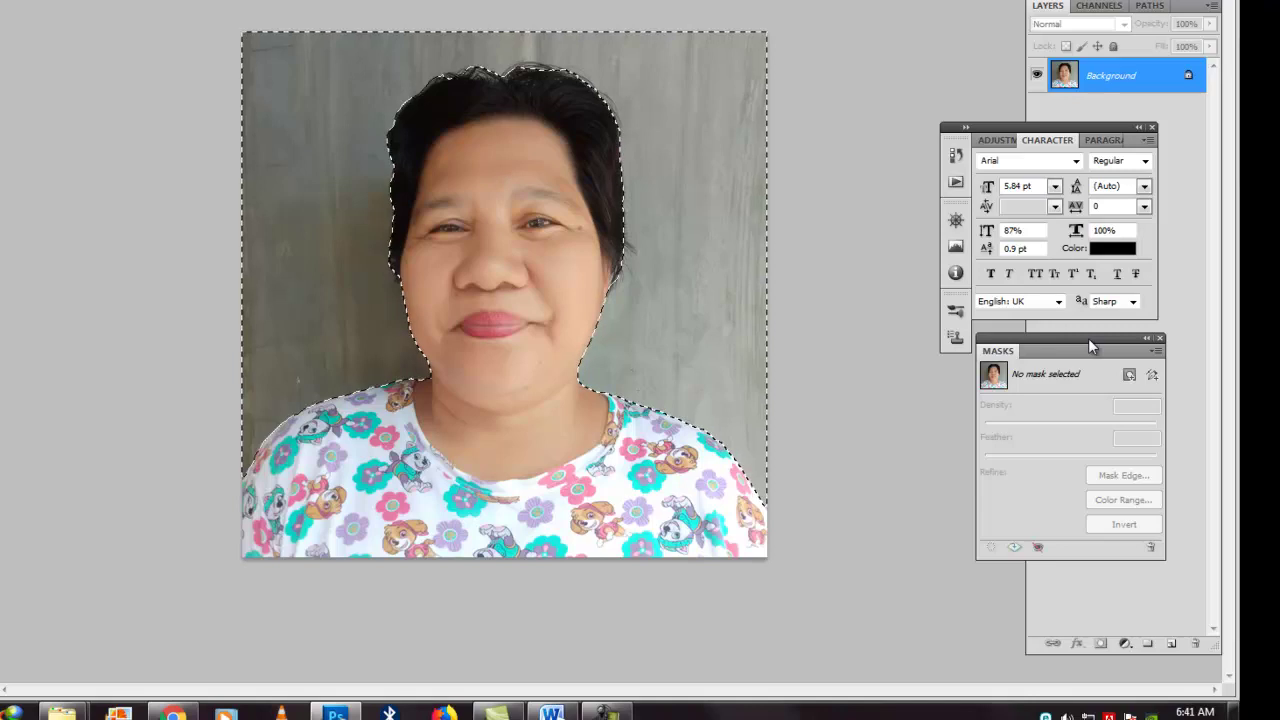
pyautogui.moveTo(1089, 341); pyautogui.dragTo(1089, 351)
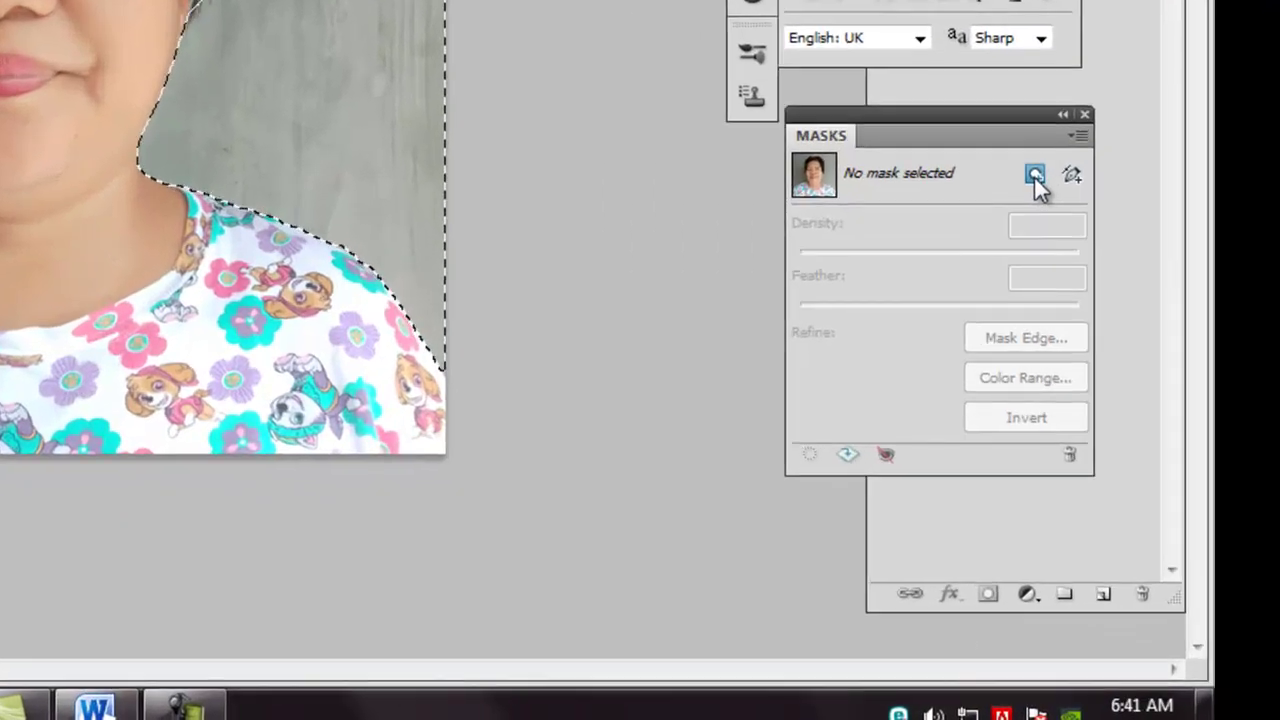
# Step: Add a pixel mask from the selection and invert it to keep the person
pyautogui.click(1045, 198)
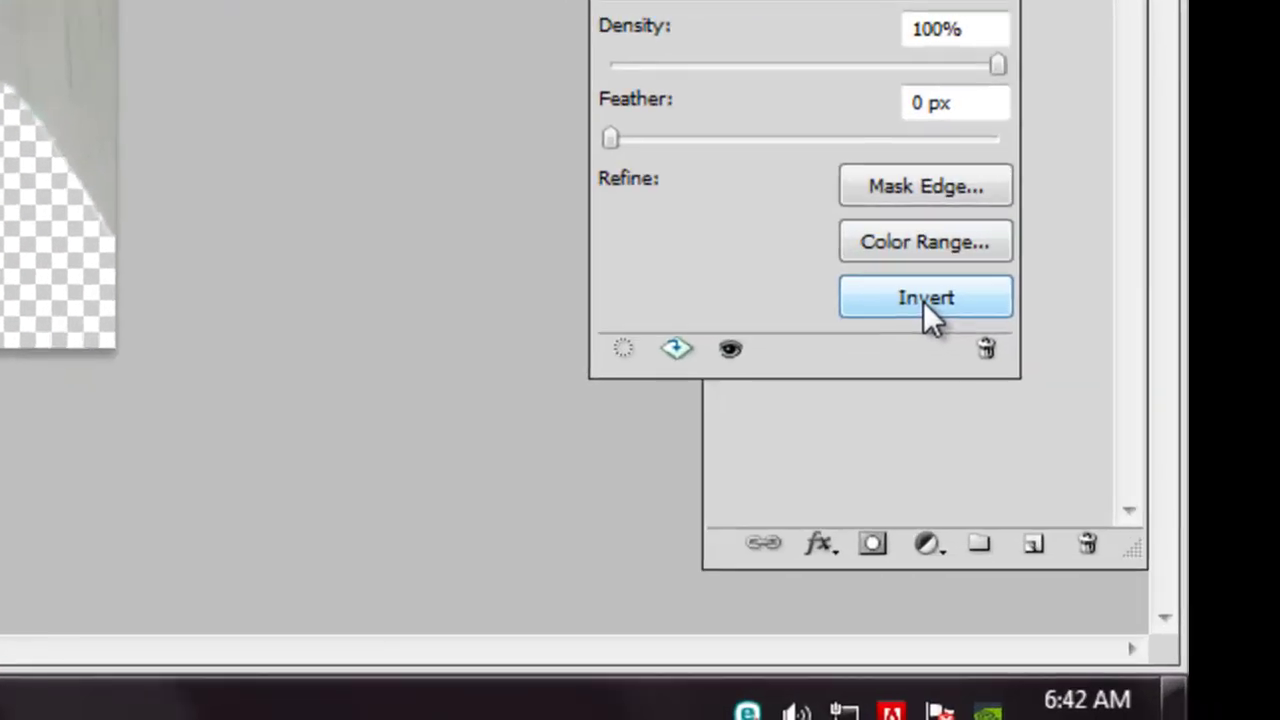
pyautogui.click(1119, 530)
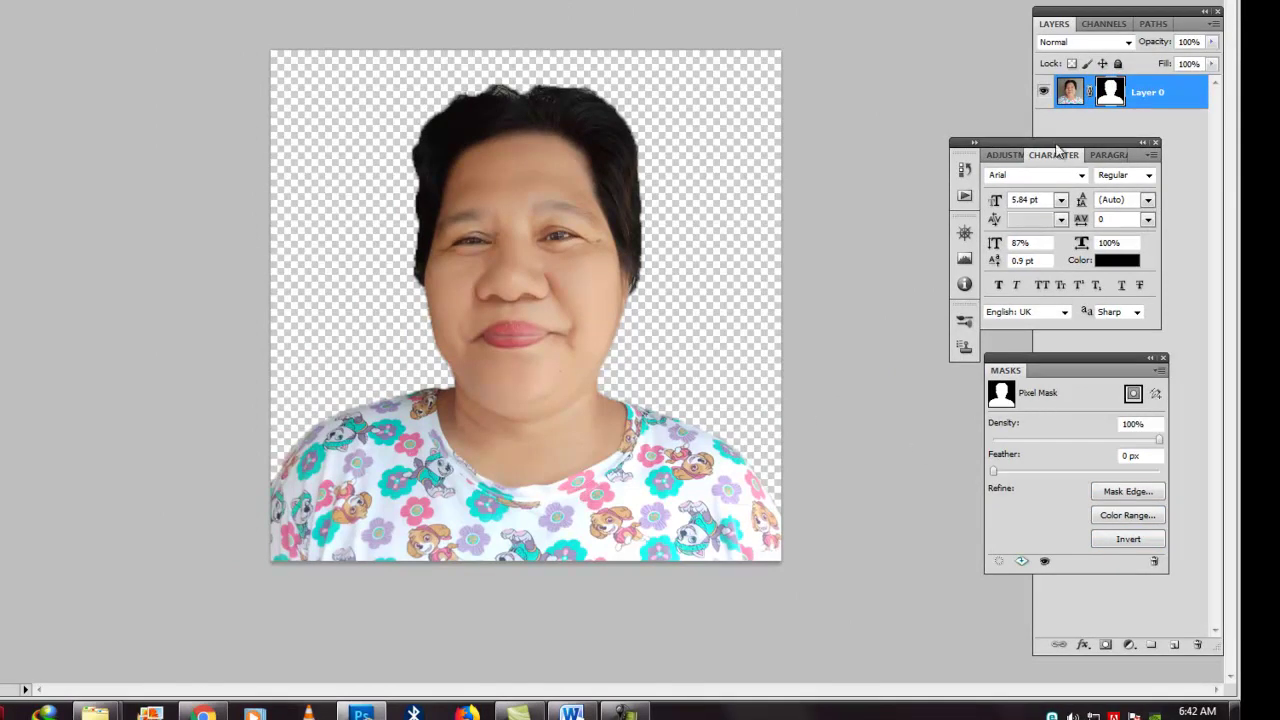
pyautogui.moveTo(1063, 355); pyautogui.dragTo(1009, 356)
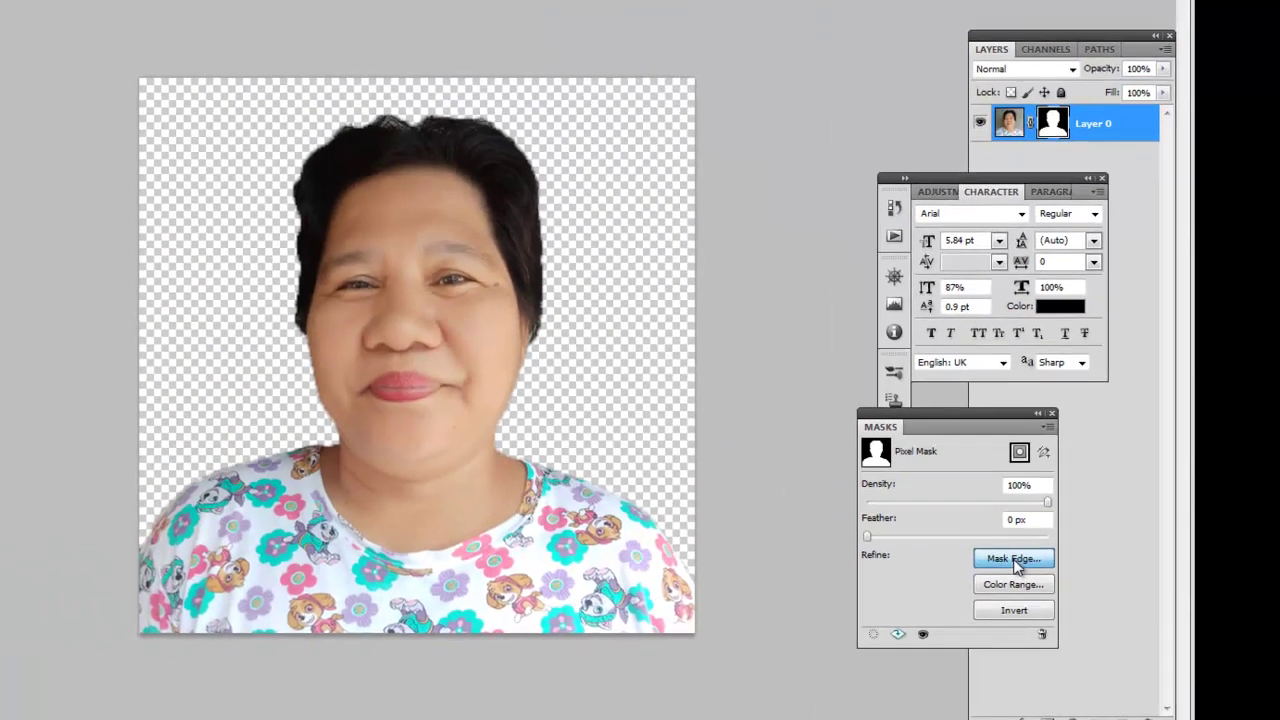
# Step: Refine the mask edge with Smooth 31 and Shift Edge -44, then add a new layer
pyautogui.click(1014, 560)
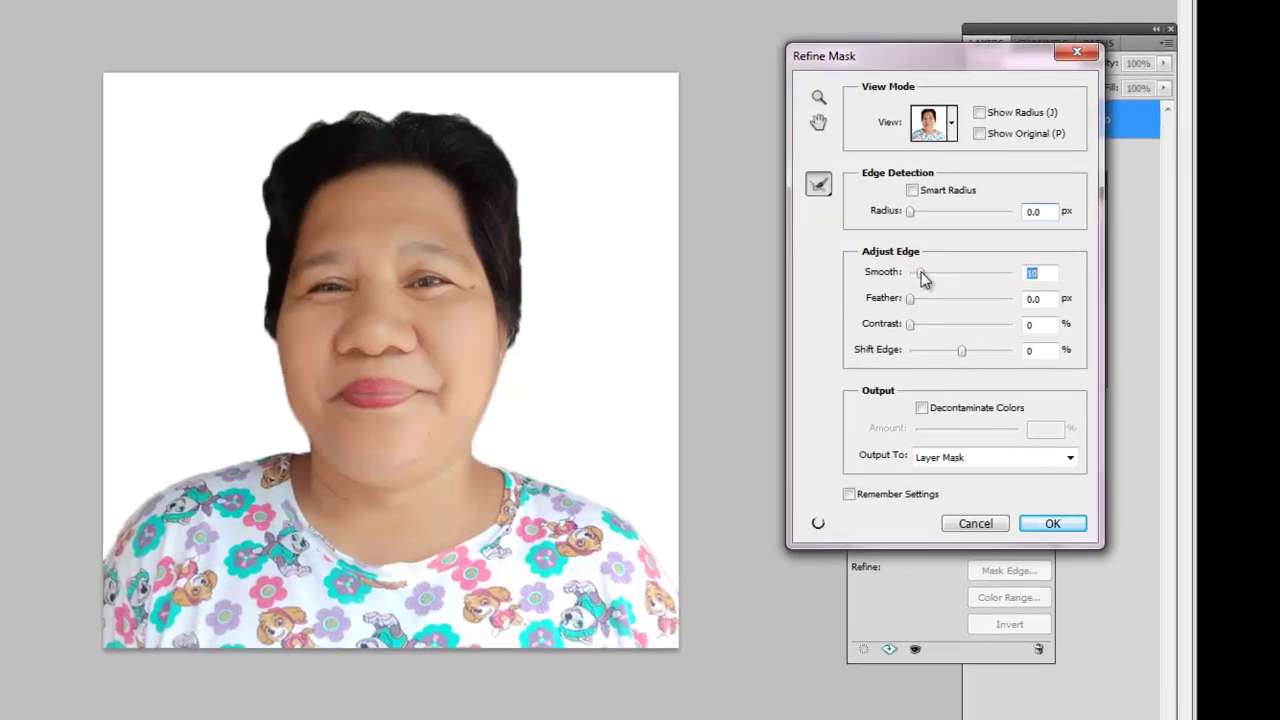
pyautogui.moveTo(928, 278); pyautogui.dragTo(898, 279)
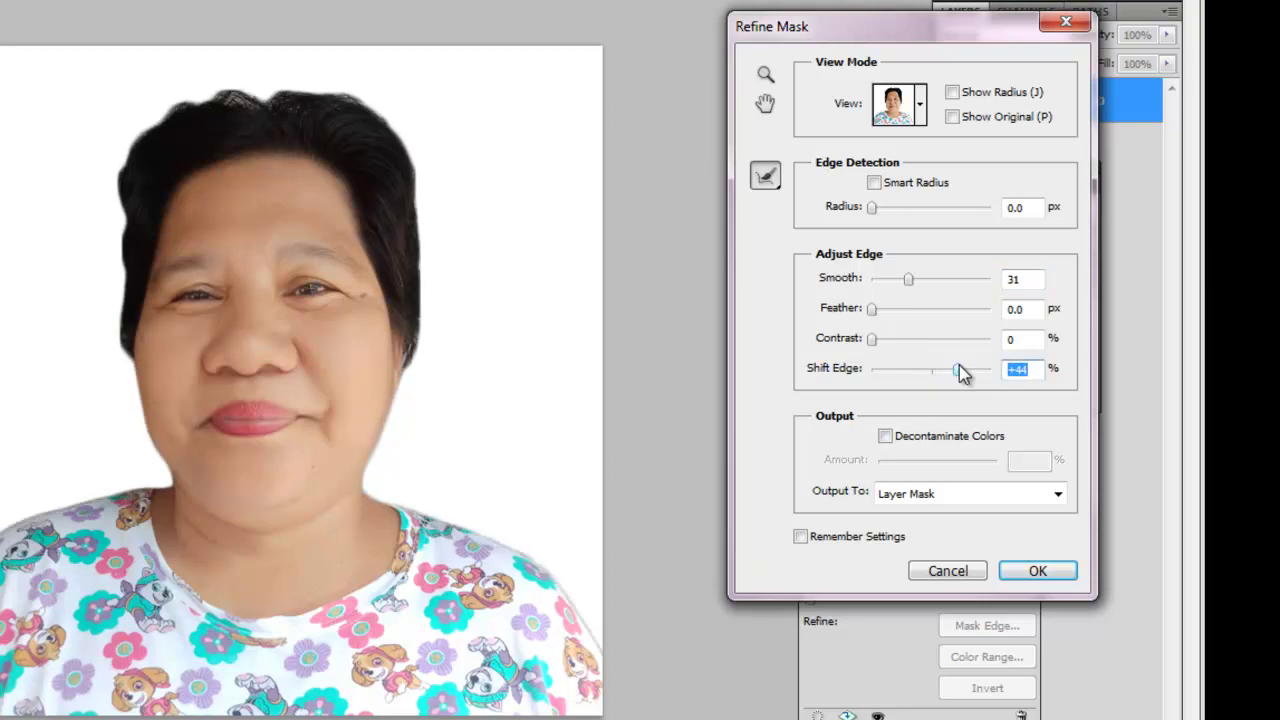
pyautogui.moveTo(959, 369); pyautogui.dragTo(930, 384)
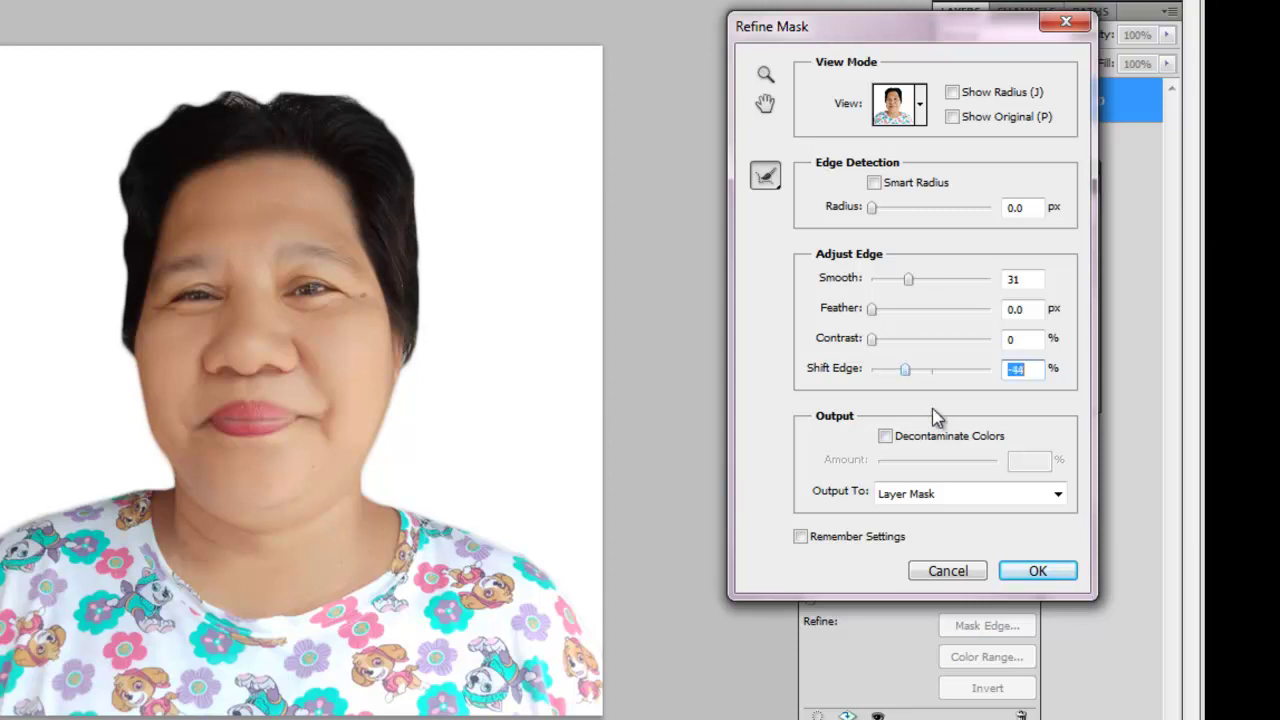
pyautogui.click(1020, 576)
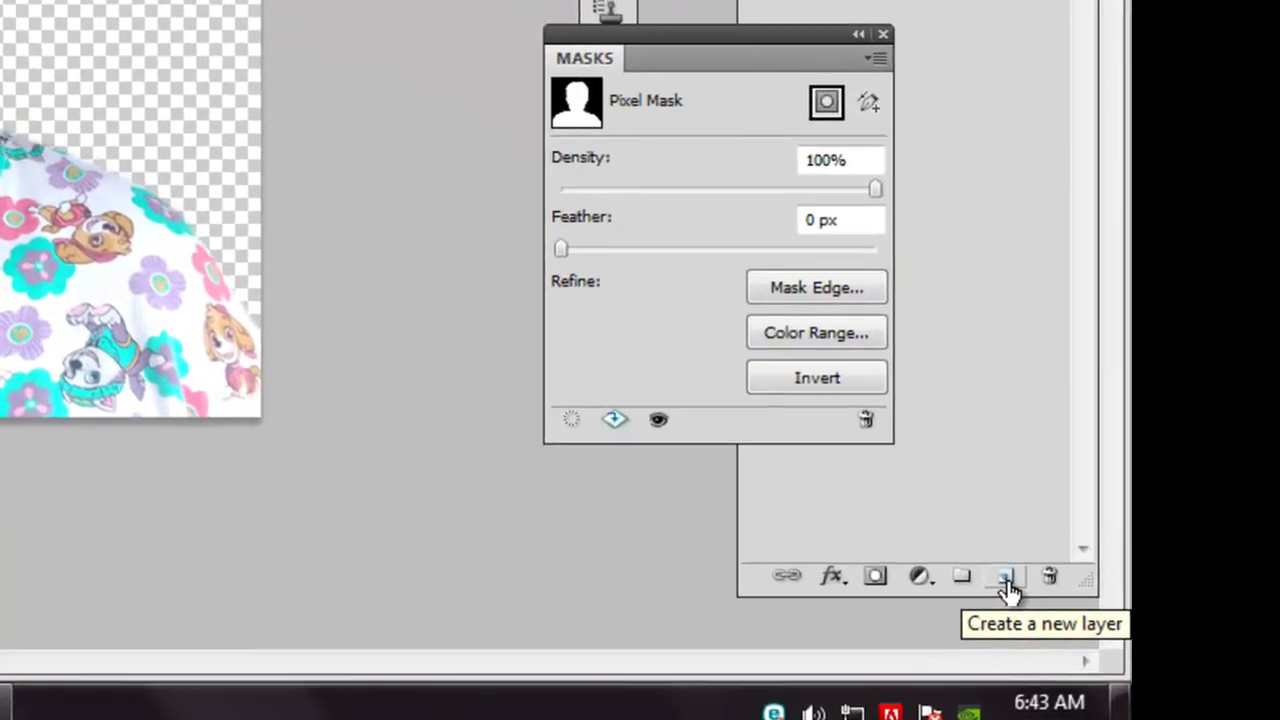
pyautogui.click(1014, 577)
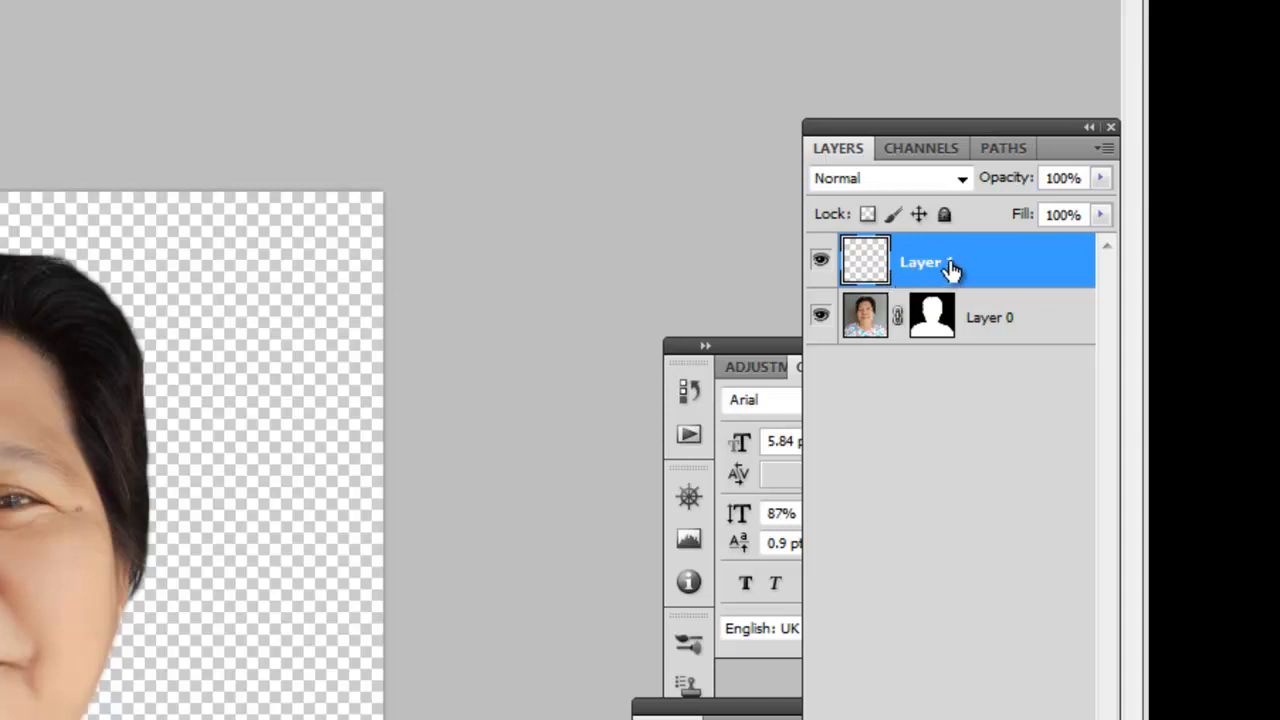
# Step: Move Layer 1 below Layer 0 and set the foreground colour to red ff0000
pyautogui.moveTo(991, 274); pyautogui.dragTo(997, 422)
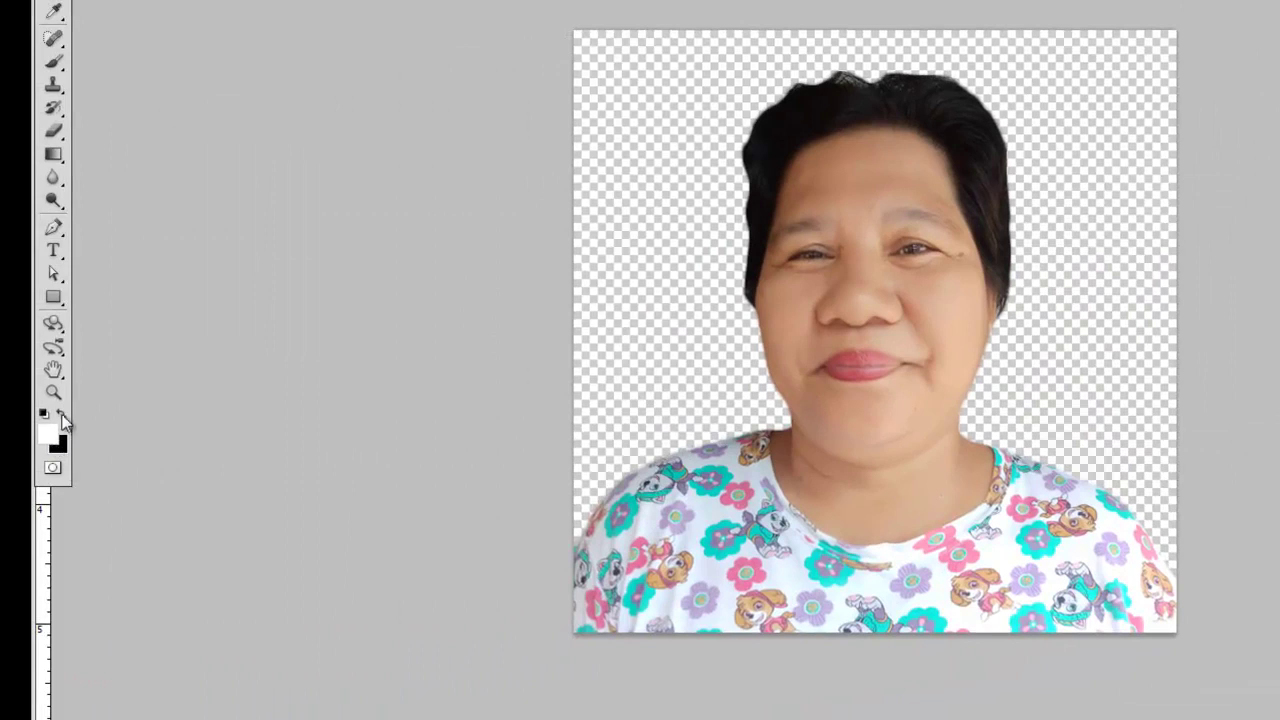
pyautogui.click(50, 438)
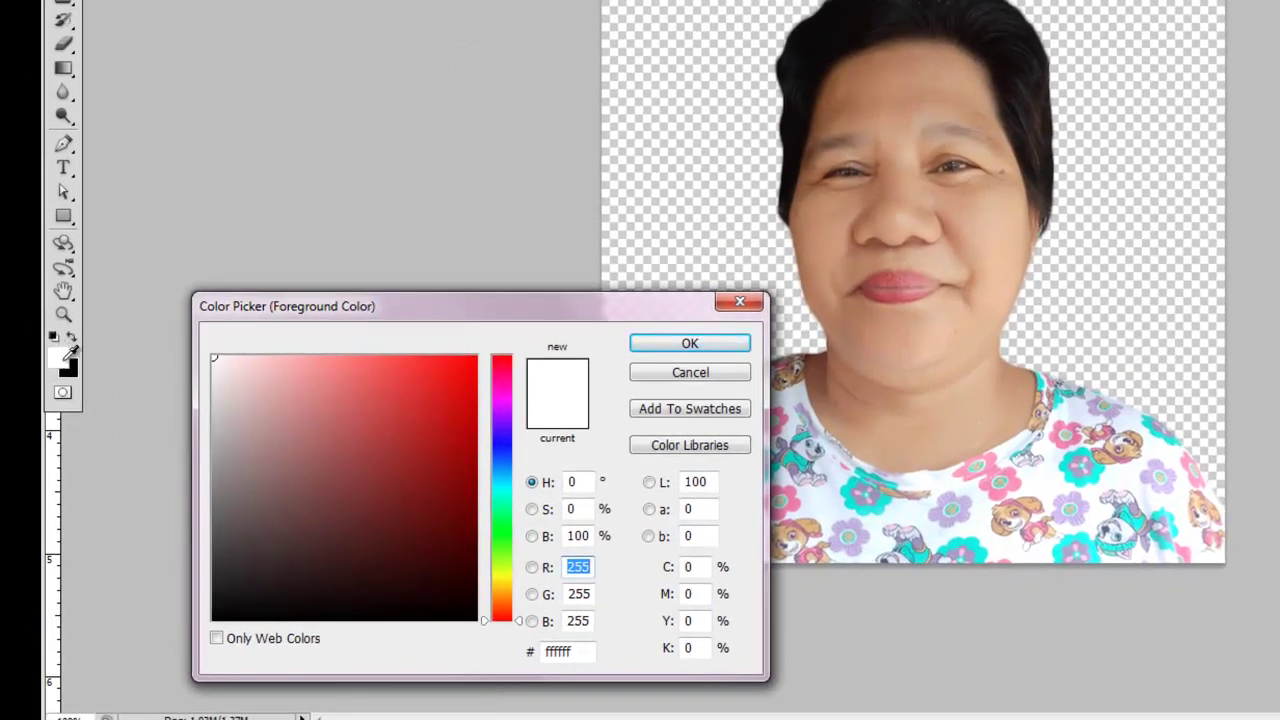
pyautogui.moveTo(386, 420); pyautogui.dragTo(477, 381)
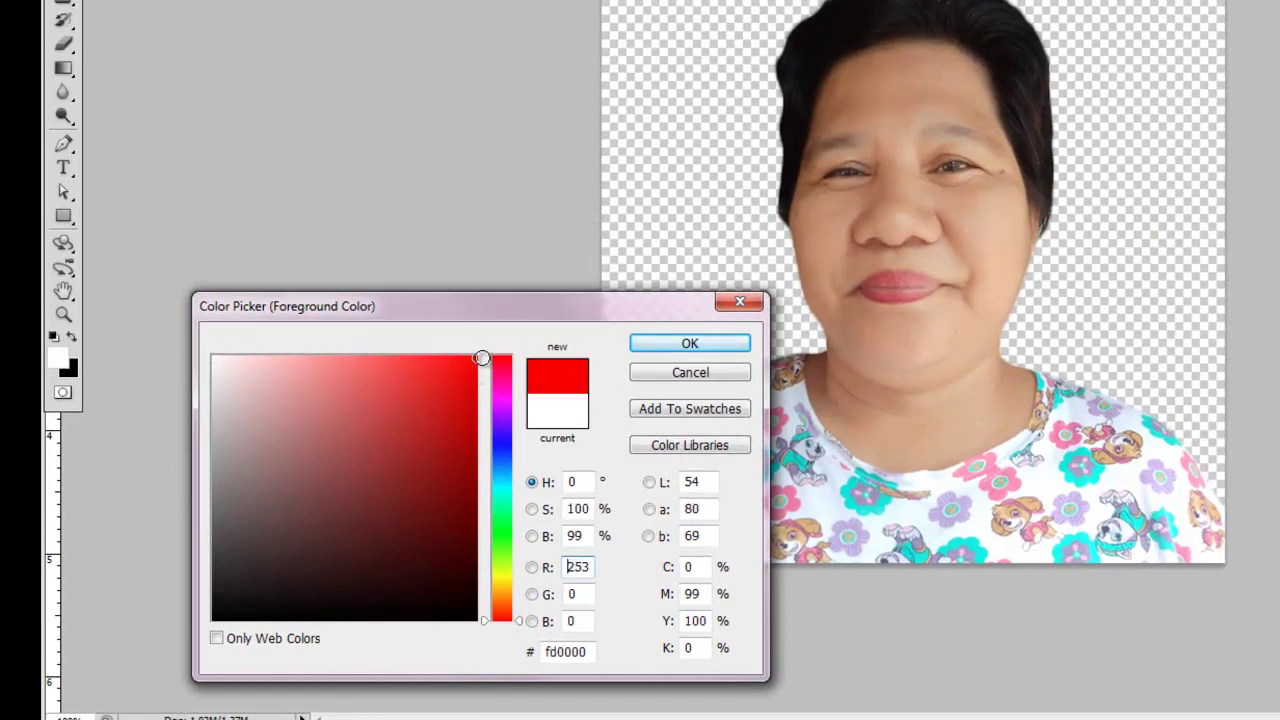
pyautogui.click(470, 598)
pyautogui.moveTo(470, 598); pyautogui.dragTo(476, 360)
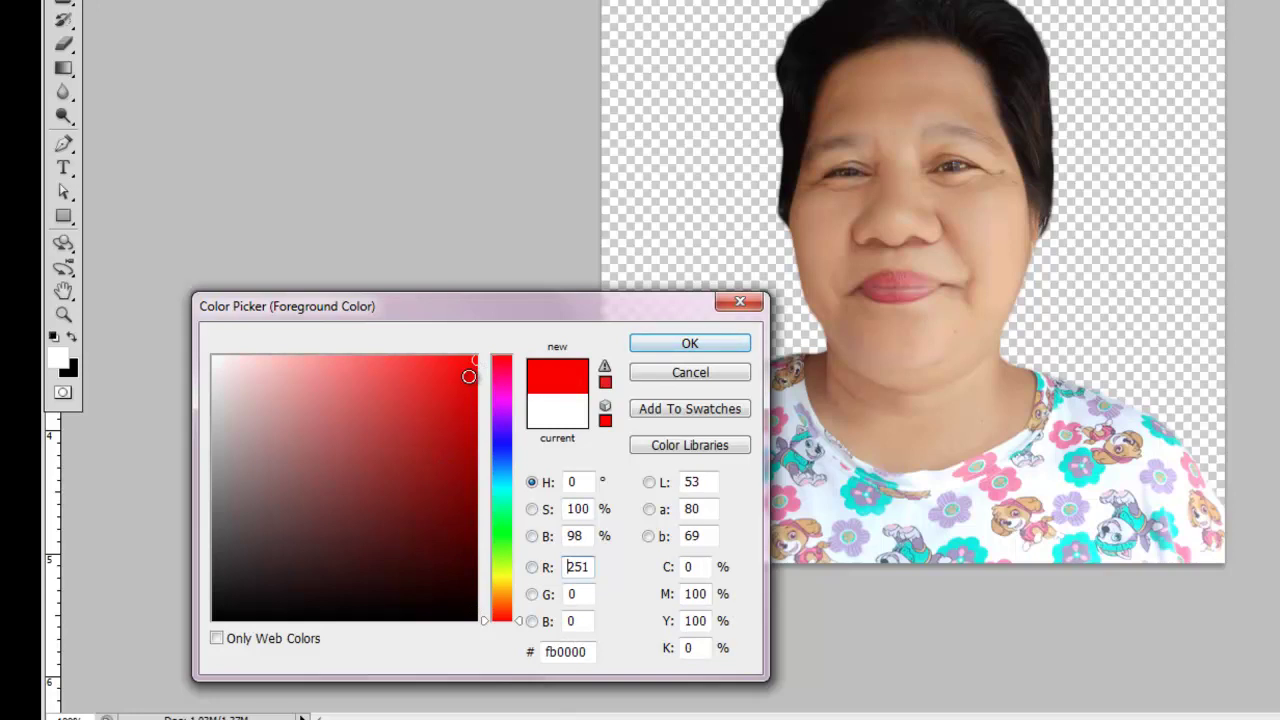
pyautogui.moveTo(468, 376); pyautogui.dragTo(478, 355)
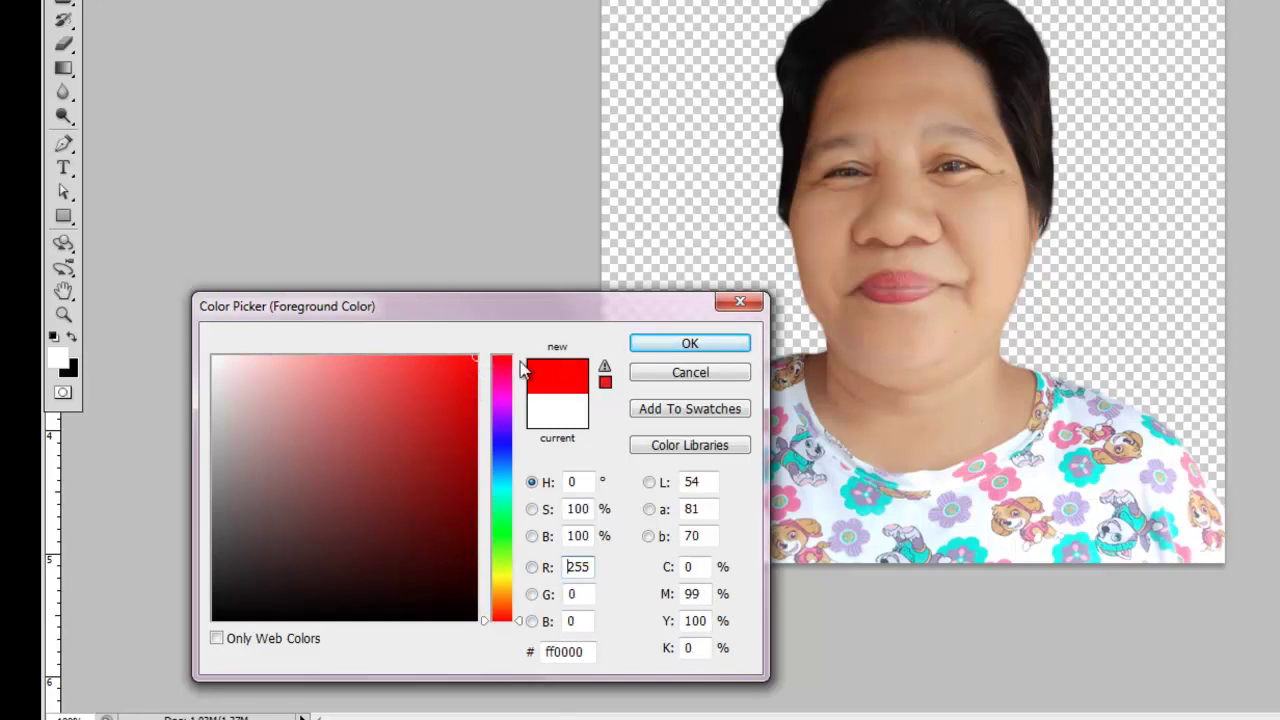
pyautogui.click(649, 343)
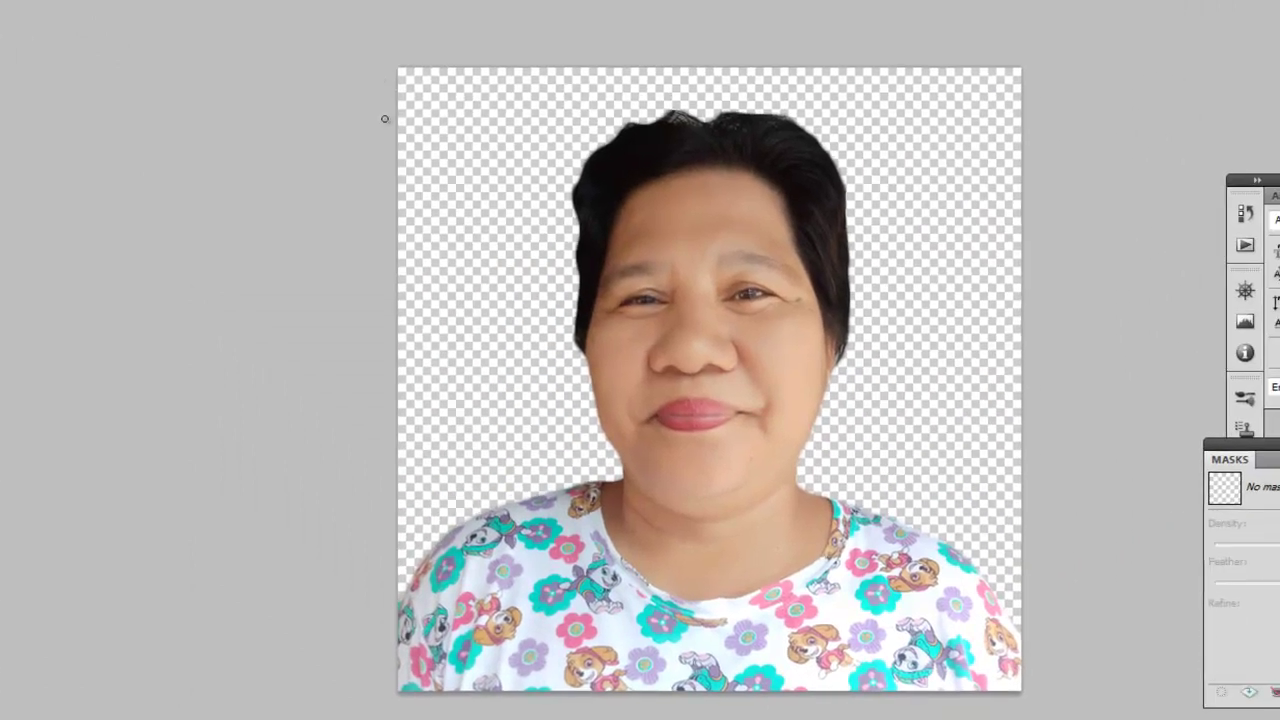
# Step: Enlarge the brush, paint all of Layer 1 solid red, then pick white
pyautogui.press(']')
pyautogui.press(']')
pyautogui.press(']')
pyautogui.press(']')
pyautogui.press(']')
pyautogui.press(']')
pyautogui.press(']')
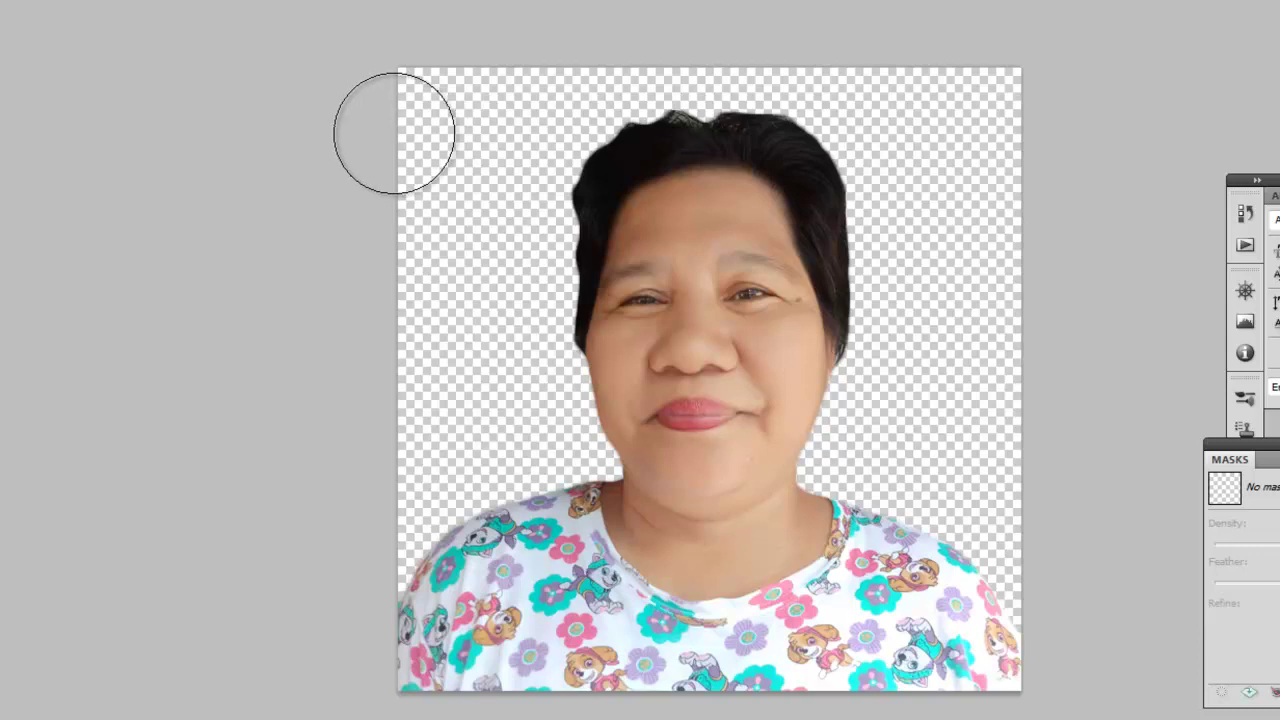
pyautogui.press(']')
pyautogui.press('[')
pyautogui.press('[')
pyautogui.press('[')
pyautogui.press('[')
pyautogui.press(']')
pyautogui.press(']')
pyautogui.press(']')
pyautogui.press(']')
pyautogui.press(']')
pyautogui.press(']')
pyautogui.press(']')
pyautogui.press('[')
pyautogui.moveTo(349, 163)
pyautogui.mouseDown()
pyautogui.moveTo(943, 163)
pyautogui.moveTo(386, 194)
pyautogui.moveTo(832, 165)
pyautogui.moveTo(271, 323)
pyautogui.moveTo(309, 437)
pyautogui.moveTo(457, 600)
pyautogui.moveTo(778, 590)
pyautogui.mouseUp()
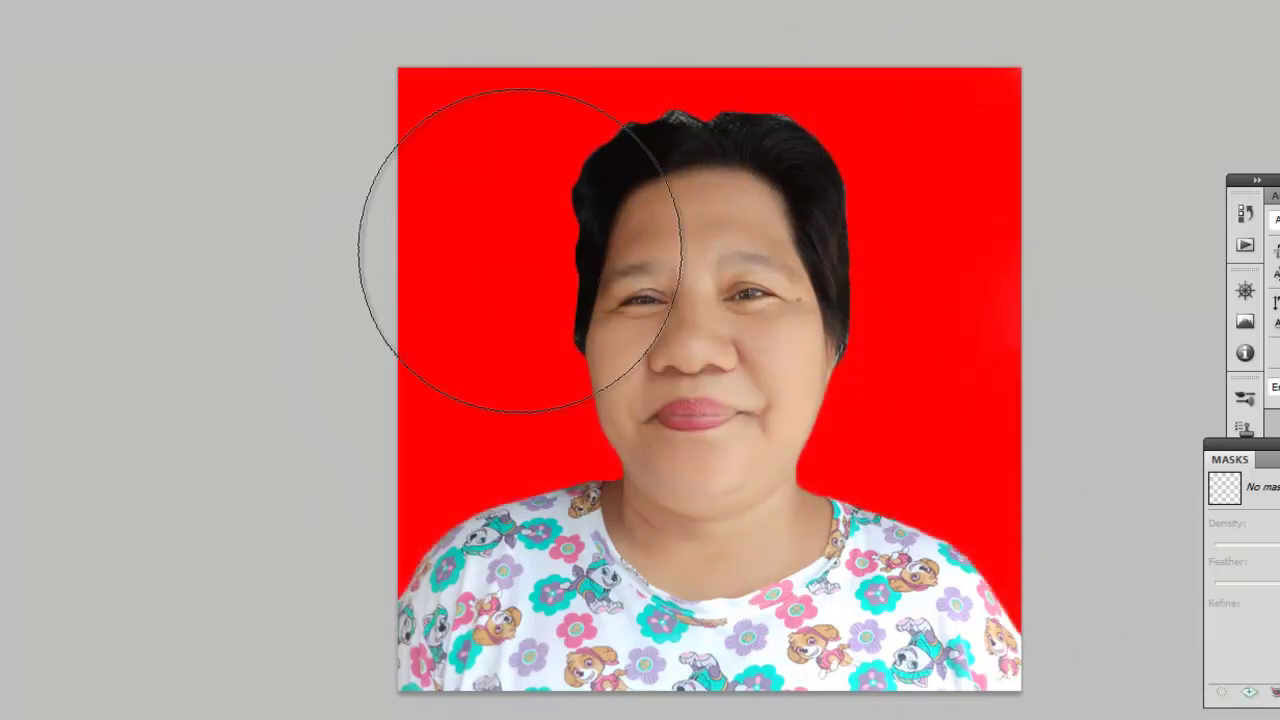
pyautogui.moveTo(914, 457); pyautogui.dragTo(1030, 275)
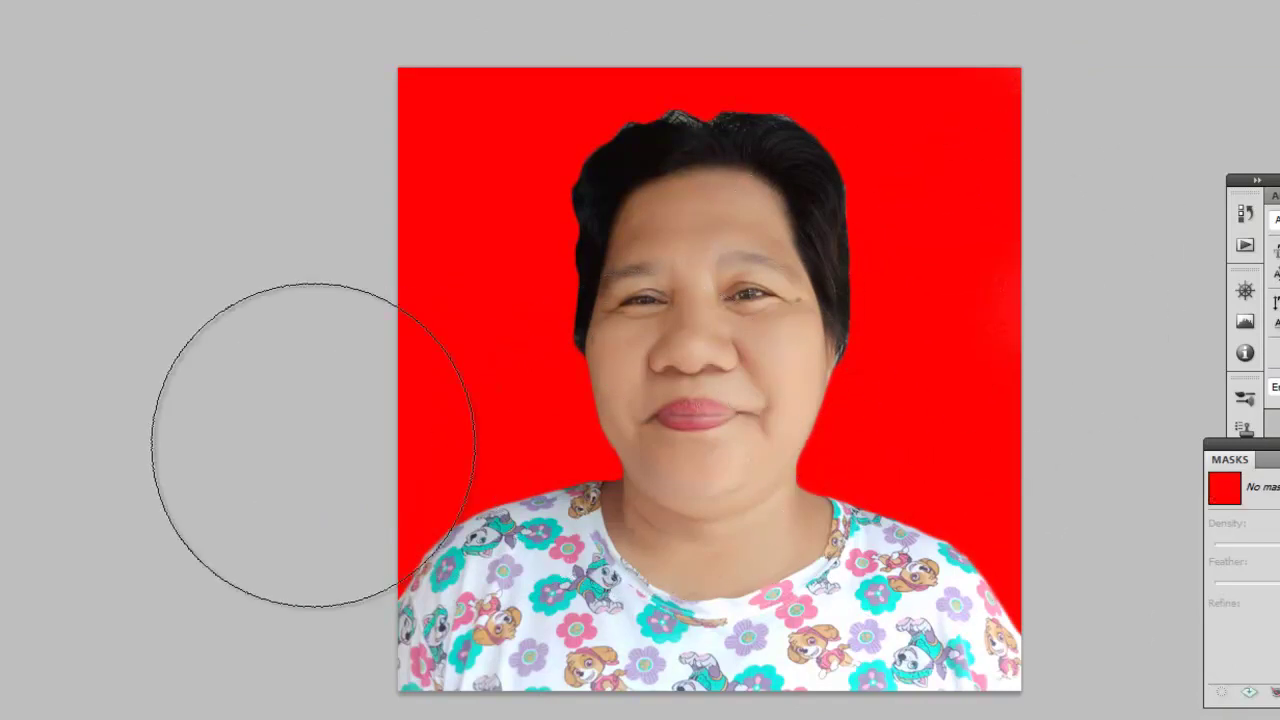
pyautogui.moveTo(23, 522); pyautogui.dragTo(12, 486)
pyautogui.moveTo(220, 357); pyautogui.dragTo(212, 349)
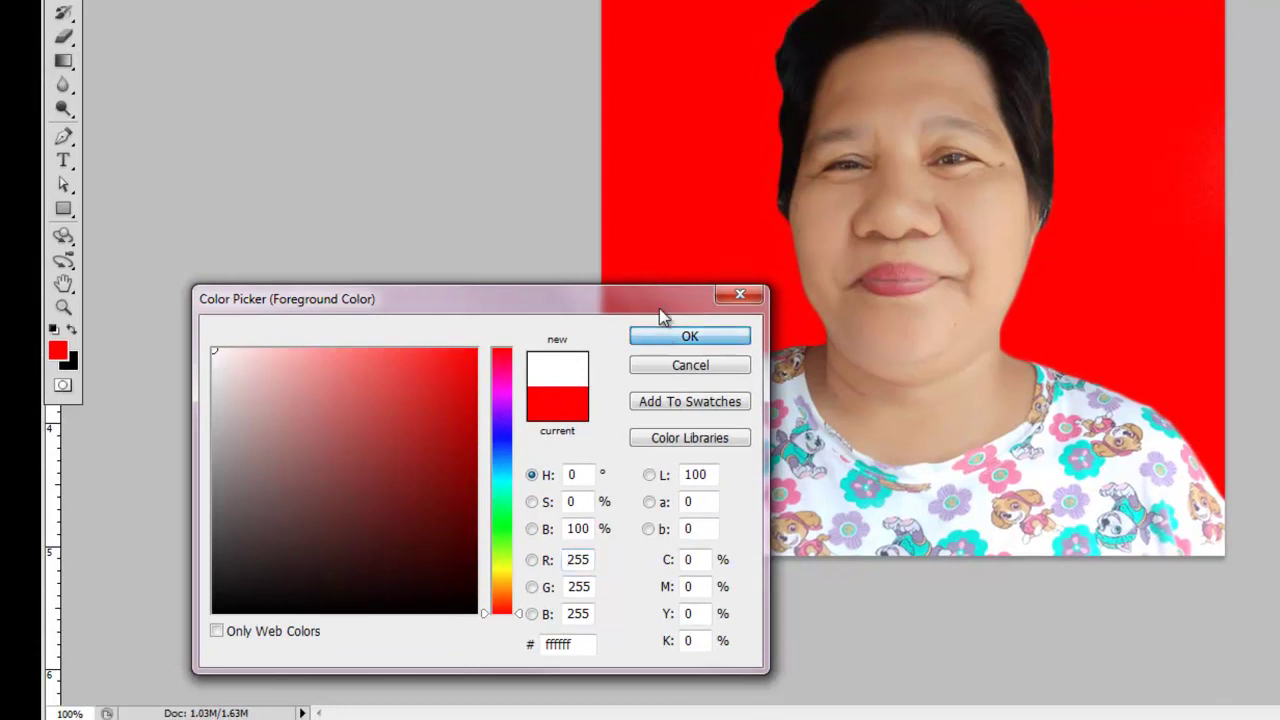
# Step: Paint white over the red on Layer 1, then select Layer 0
pyautogui.click(659, 334)
pyautogui.moveTo(983, 45)
pyautogui.mouseDown()
pyautogui.moveTo(314, 166)
pyautogui.moveTo(843, 186)
pyautogui.moveTo(843, 357)
pyautogui.moveTo(718, 502)
pyautogui.moveTo(709, 414)
pyautogui.mouseUp()
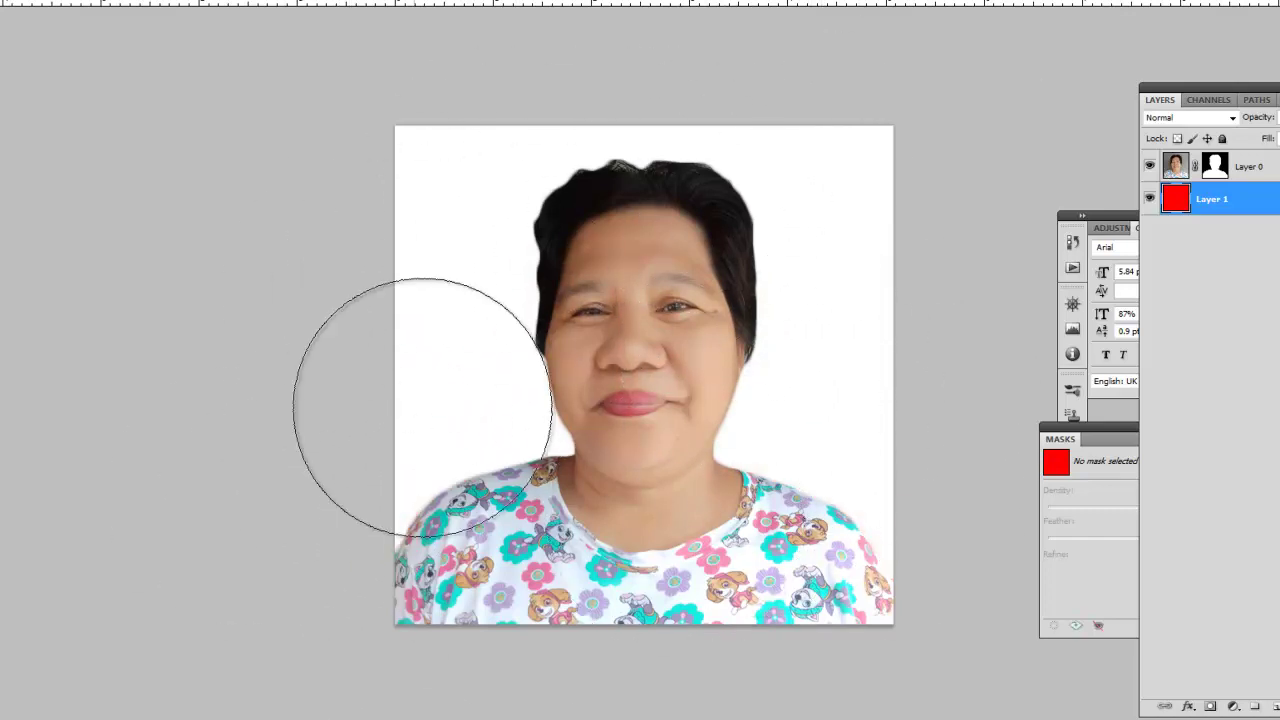
pyautogui.click(1183, 172)
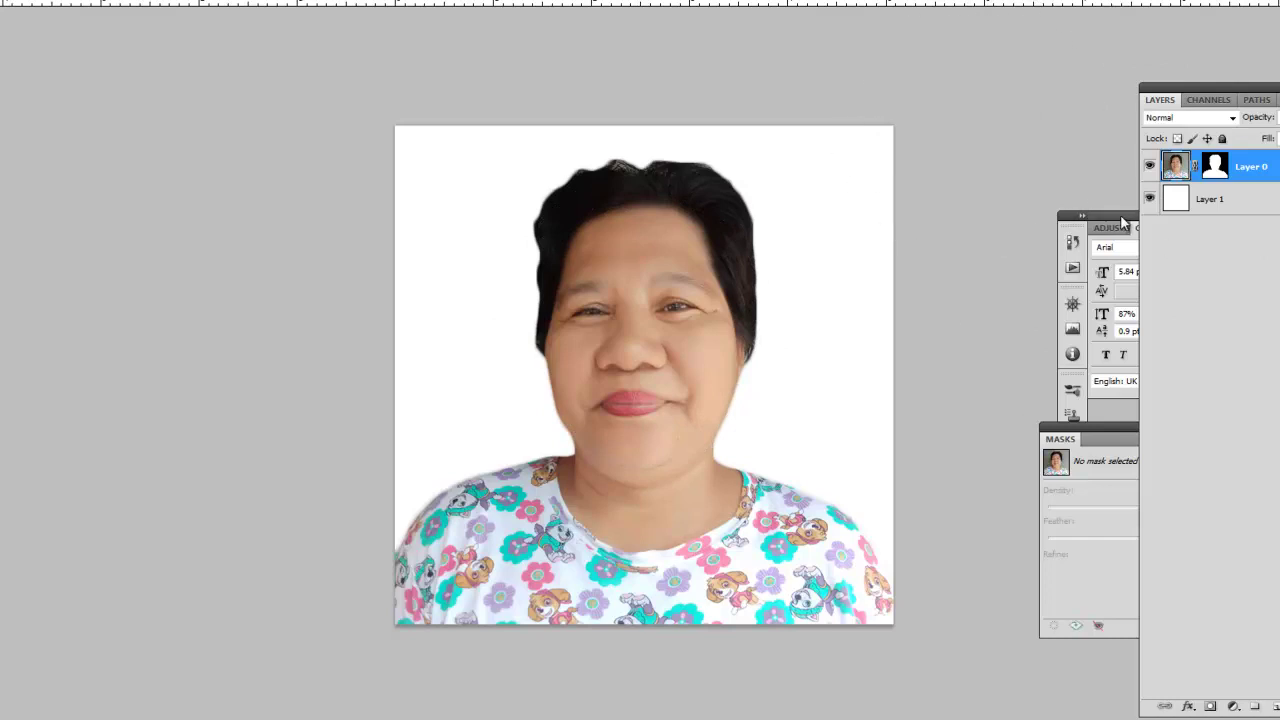
pyautogui.moveTo(1123, 222); pyautogui.dragTo(1020, 165)
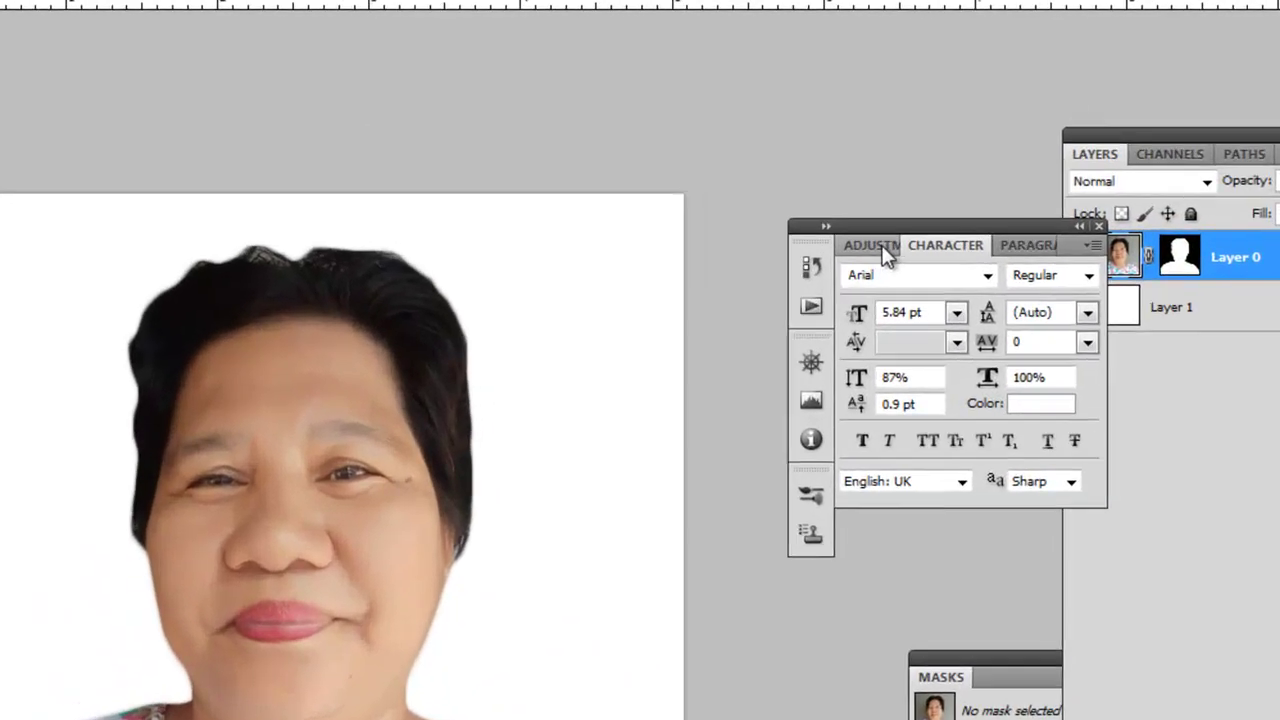
# Step: Restore the Adjustments panel and add a Color Balance layer above the portrait, midtones at 0, 0, 0
pyautogui.click(1018, 161)
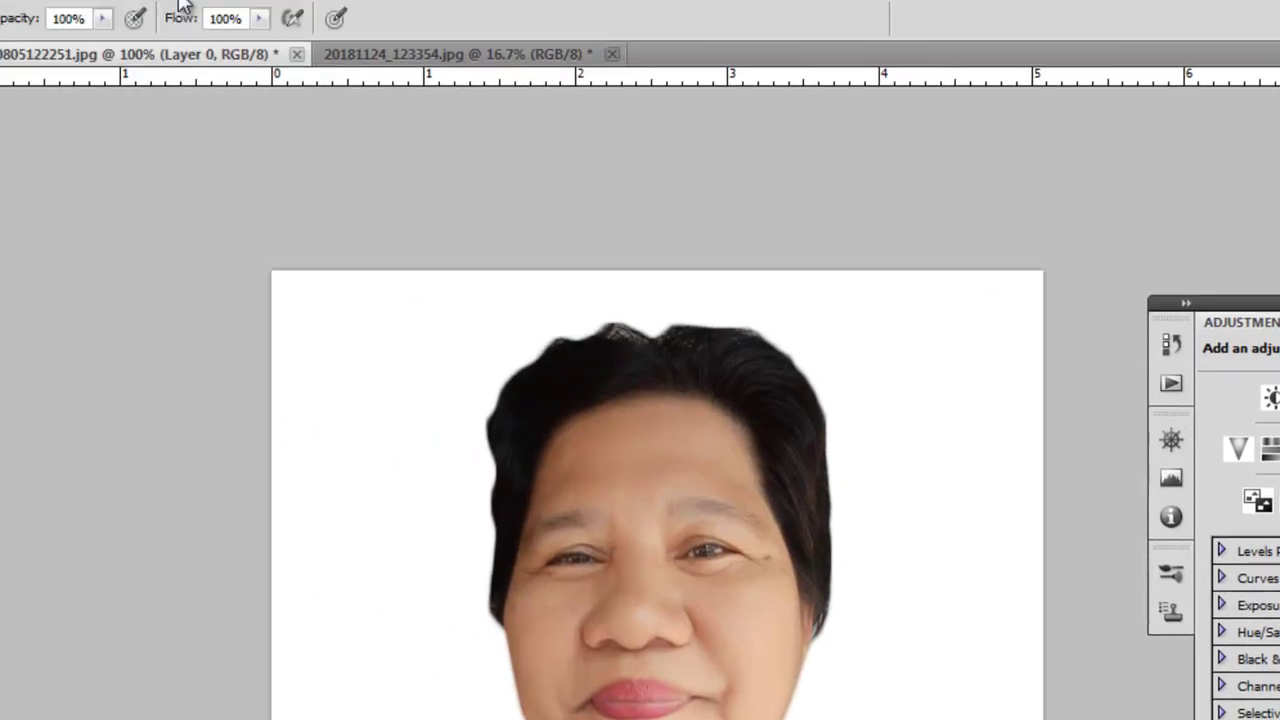
pyautogui.click(403, 29)
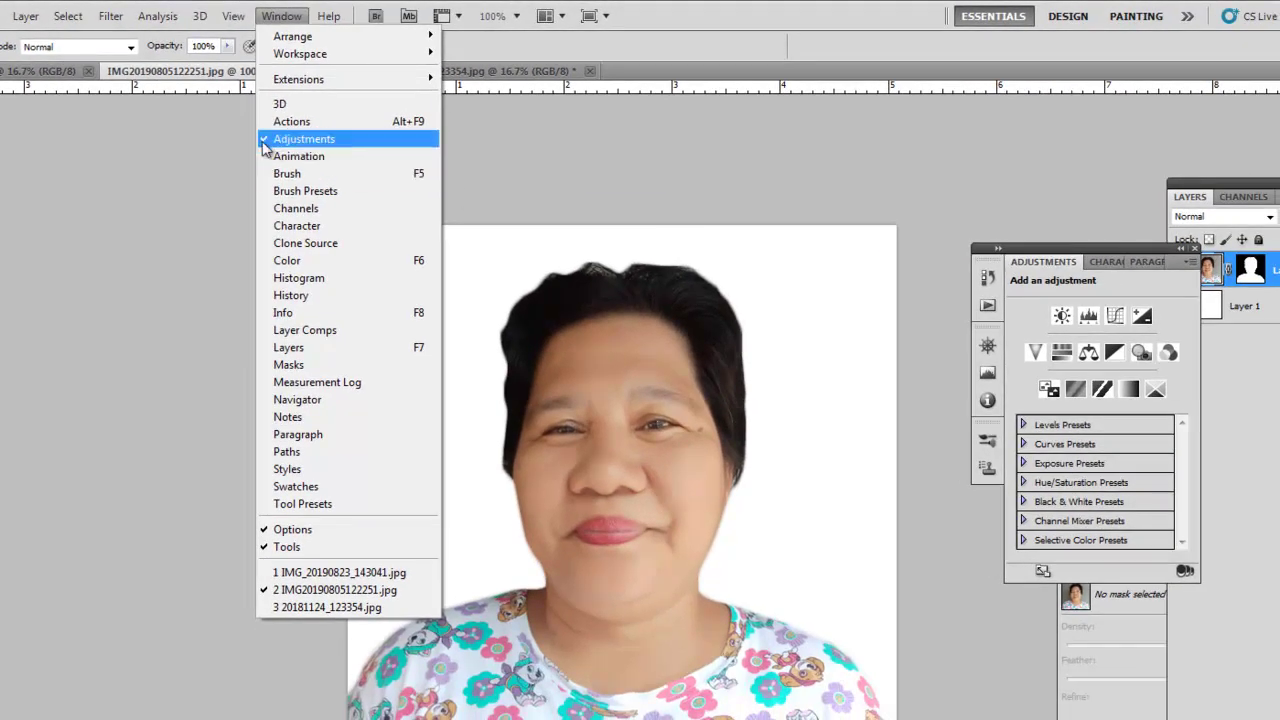
pyautogui.click(265, 145)
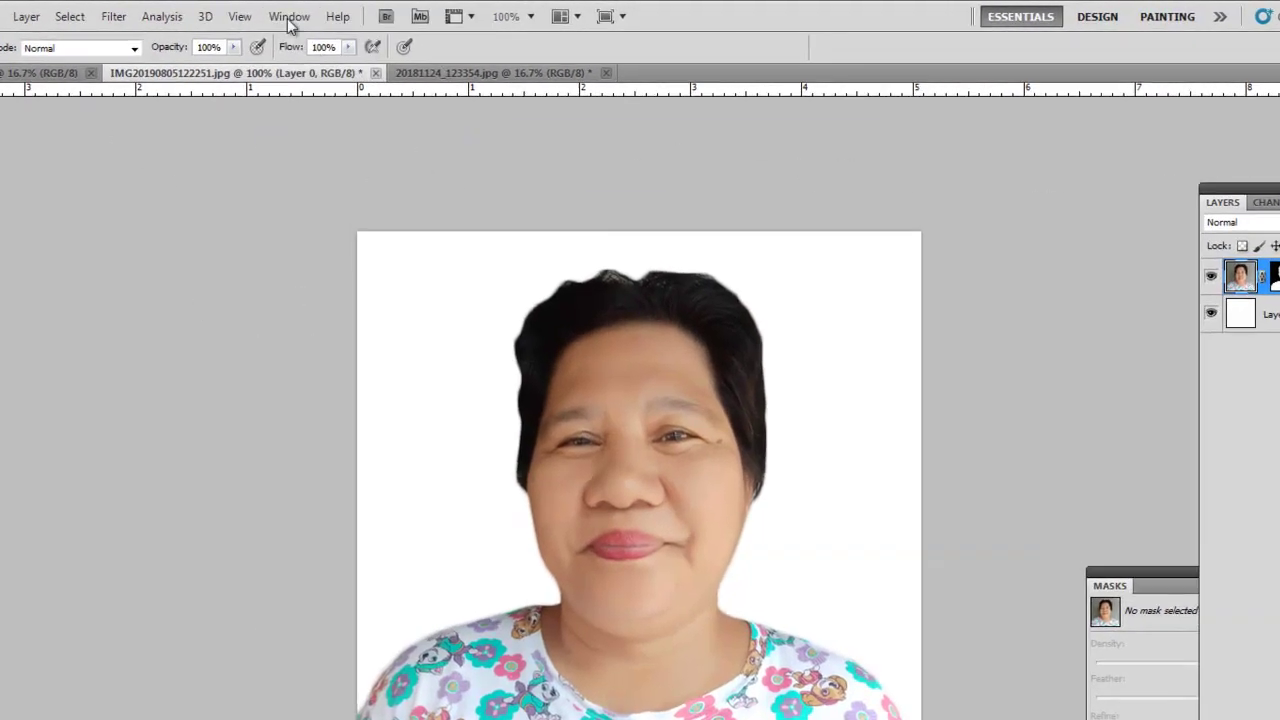
pyautogui.click(281, 16)
pyautogui.click(334, 154)
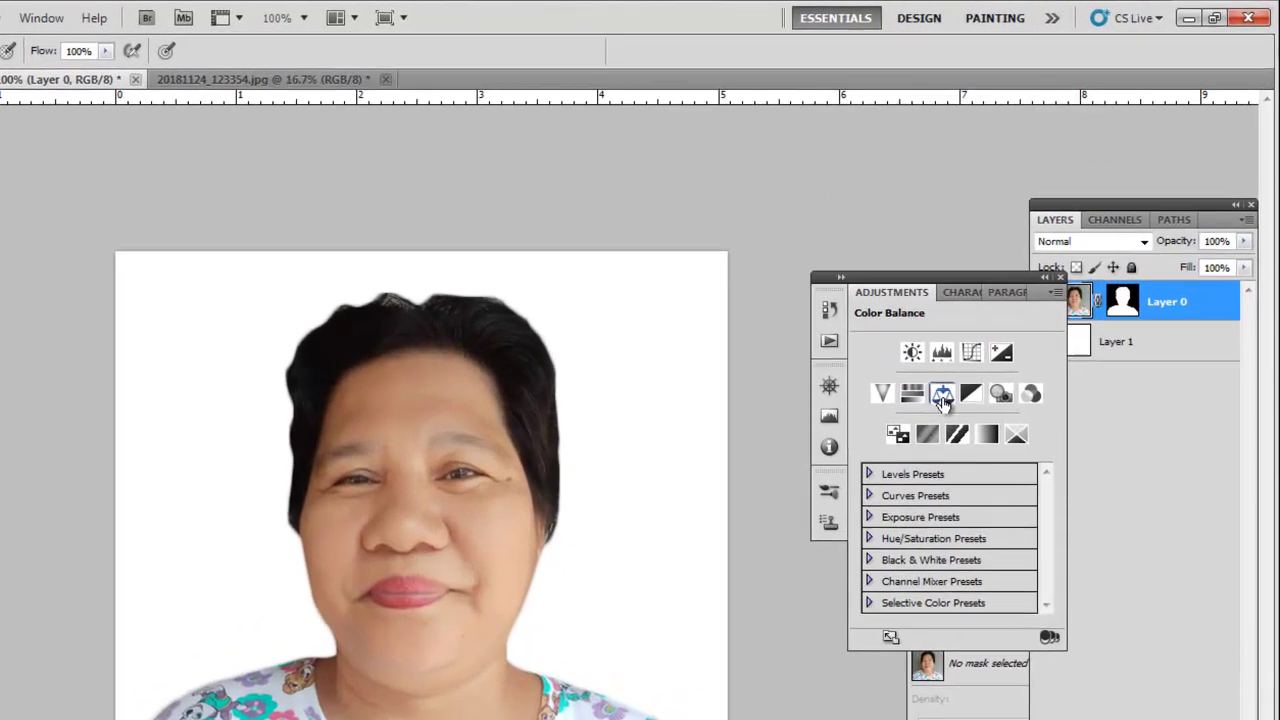
pyautogui.click(1001, 326)
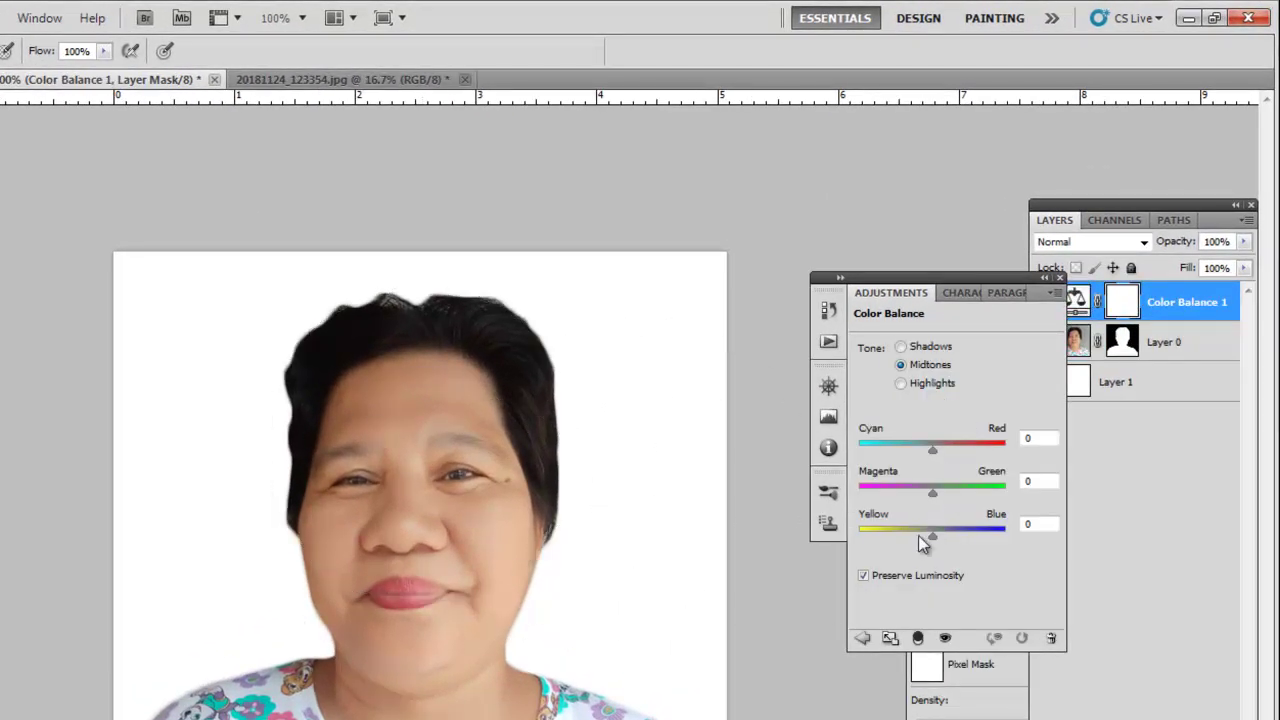
# Step: Set the Color Balance midtones to -20 cyan/red and +23 yellow/blue
pyautogui.click(933, 537)
pyautogui.moveTo(939, 538); pyautogui.dragTo(950, 540)
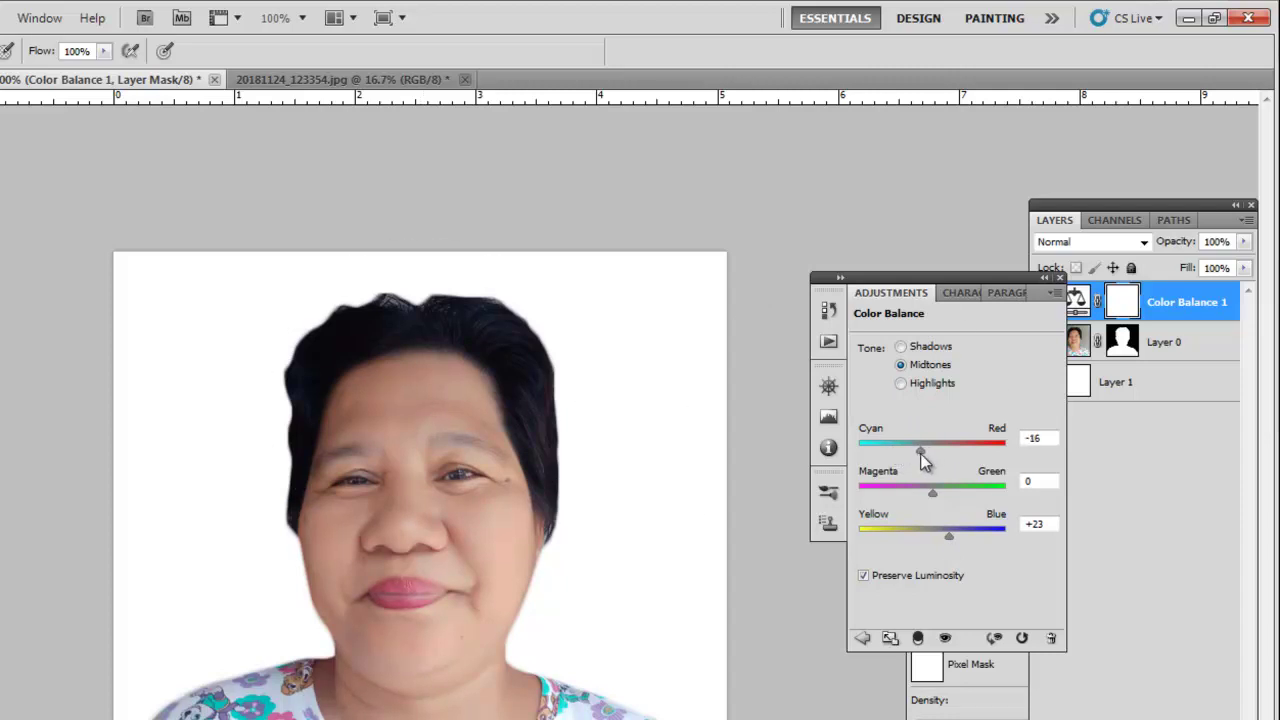
pyautogui.moveTo(918, 453); pyautogui.dragTo(917, 453)
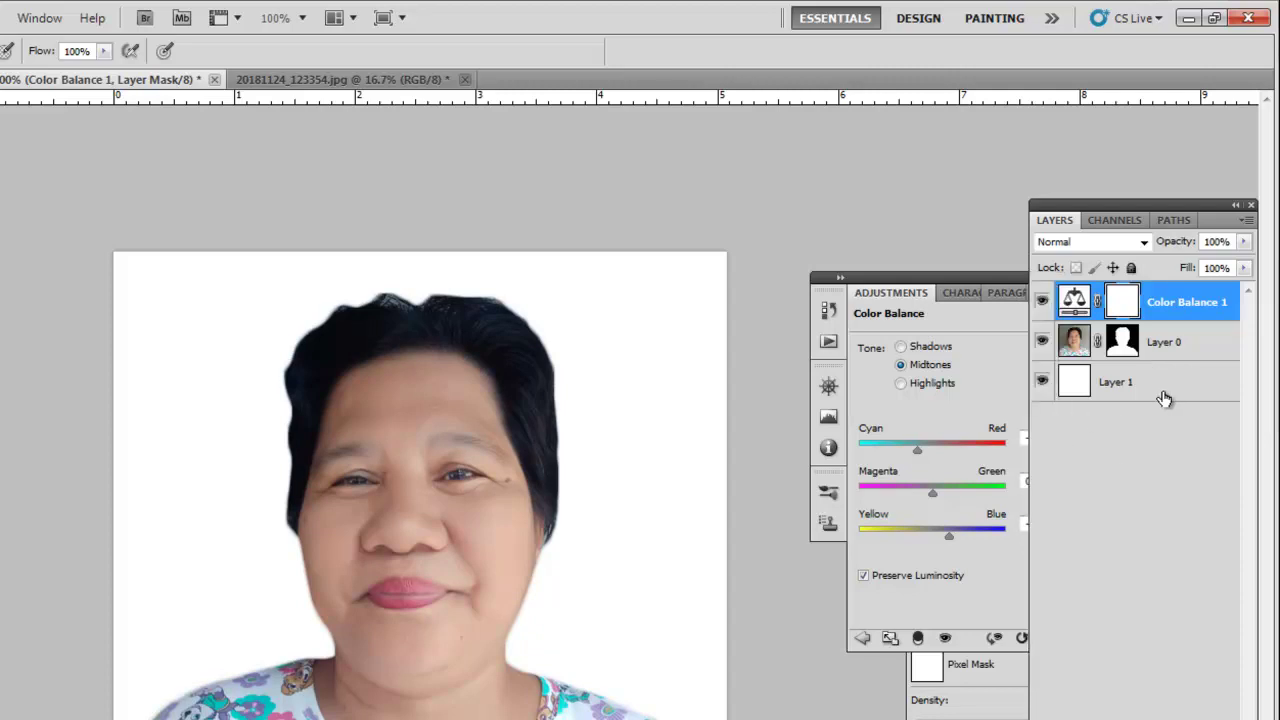
# Step: Add a Levels adjustment on Layer 0 with the midtone input at 1.37, then reselect Layer 0
pyautogui.click(1162, 395)
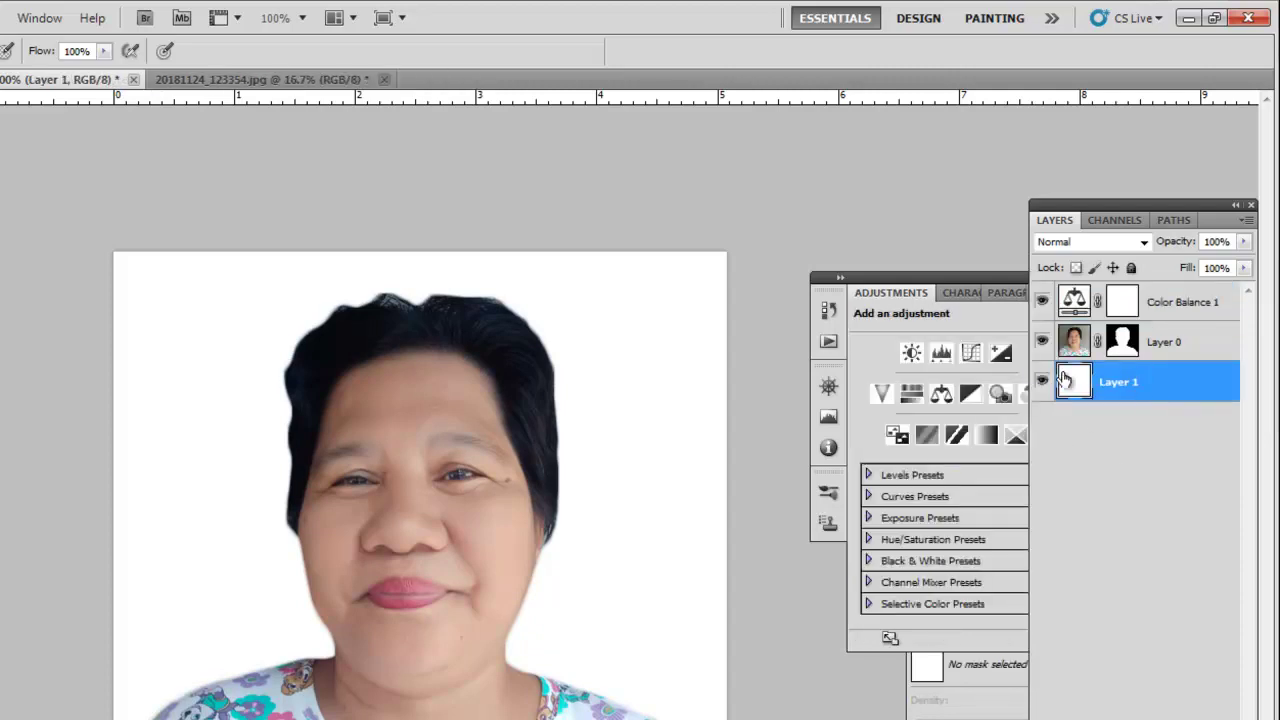
pyautogui.click(1168, 344)
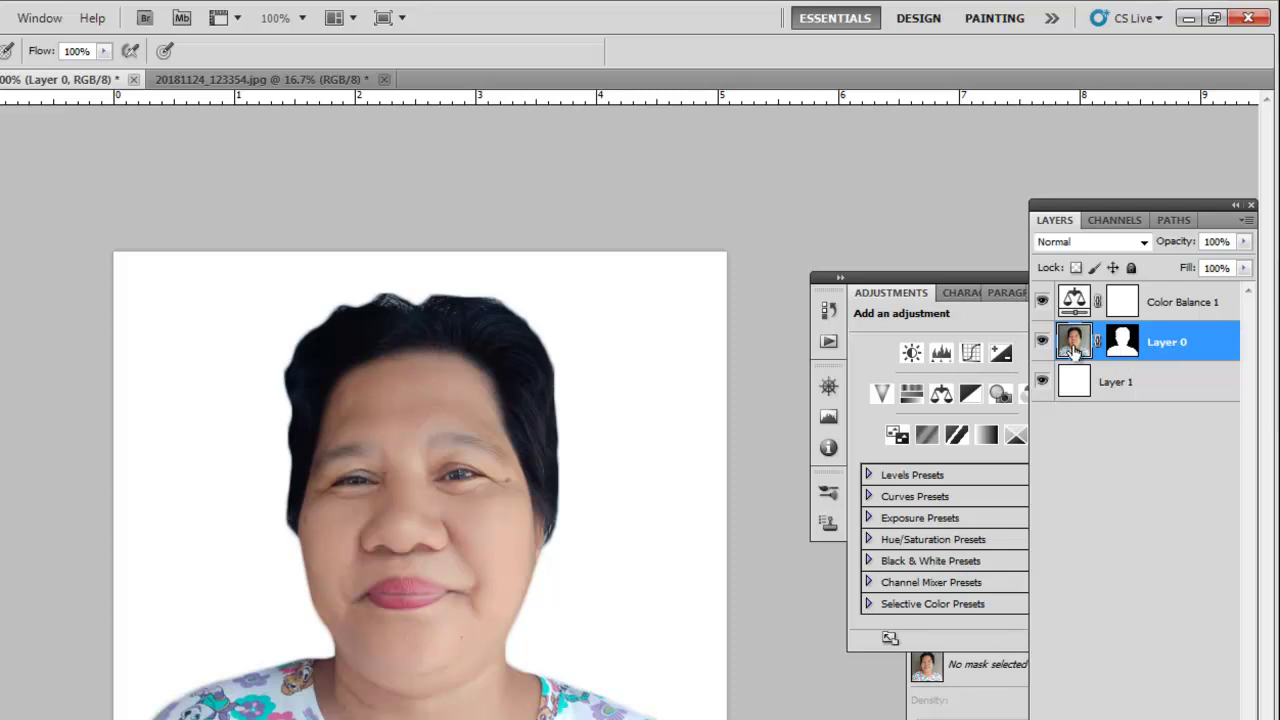
pyautogui.click(940, 355)
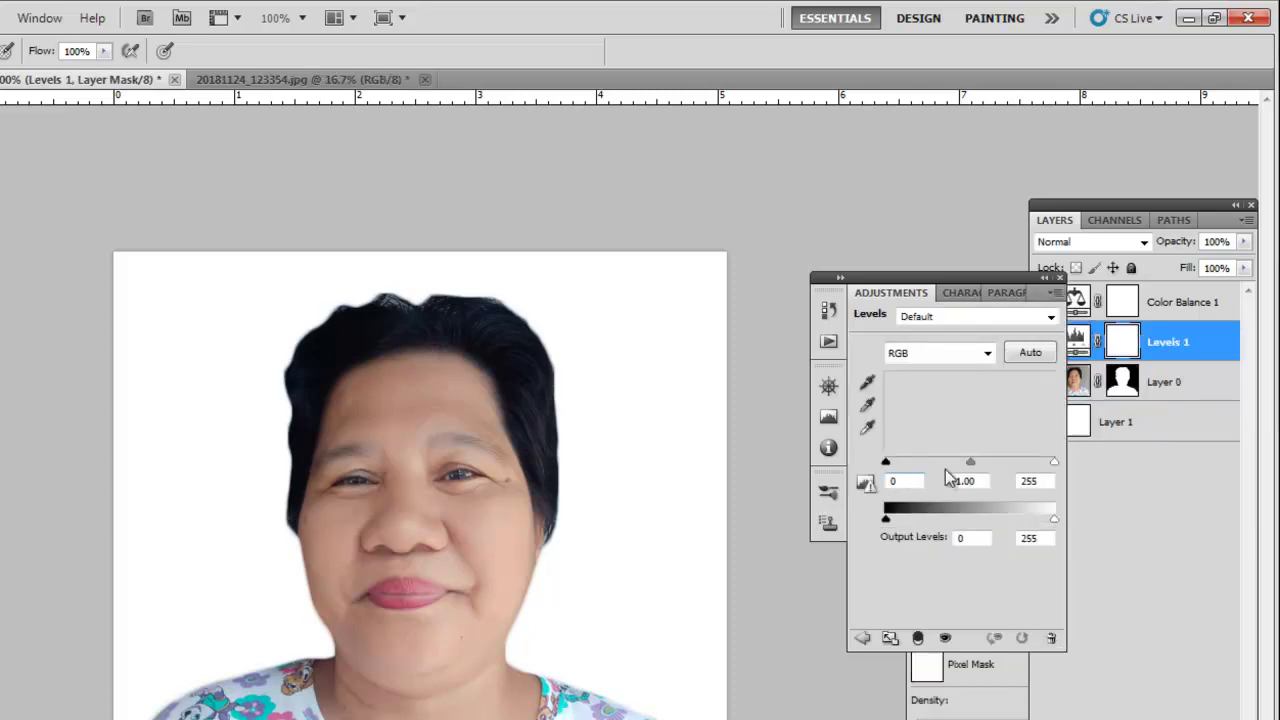
pyautogui.moveTo(968, 463)
pyautogui.mouseDown()
pyautogui.moveTo(937, 470)
pyautogui.moveTo(980, 462)
pyautogui.moveTo(957, 467)
pyautogui.mouseUp()
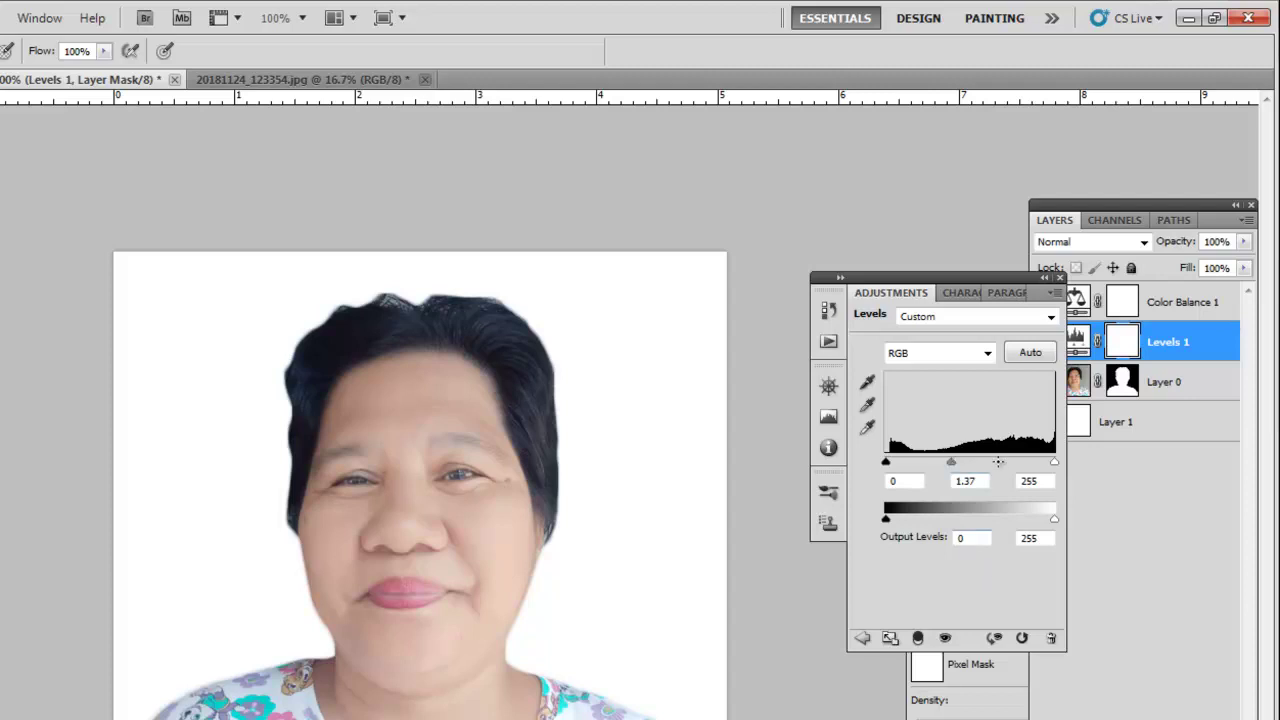
pyautogui.click(1166, 435)
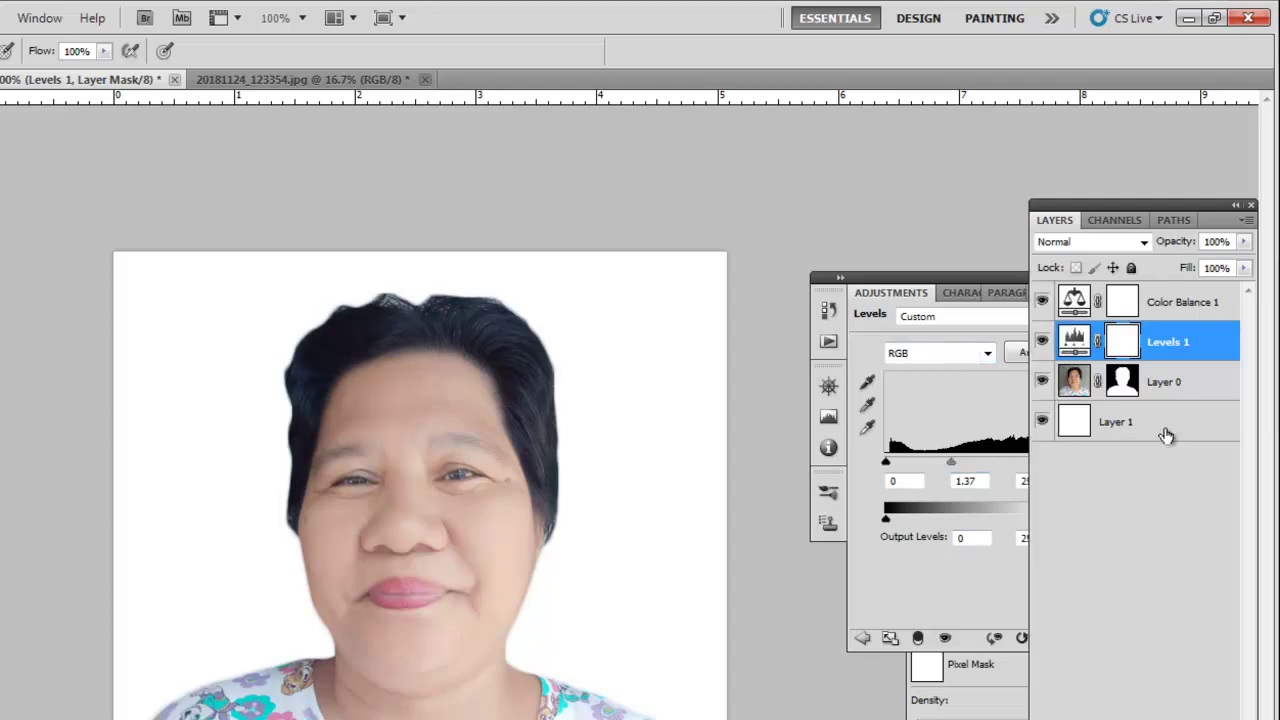
pyautogui.click(1077, 386)
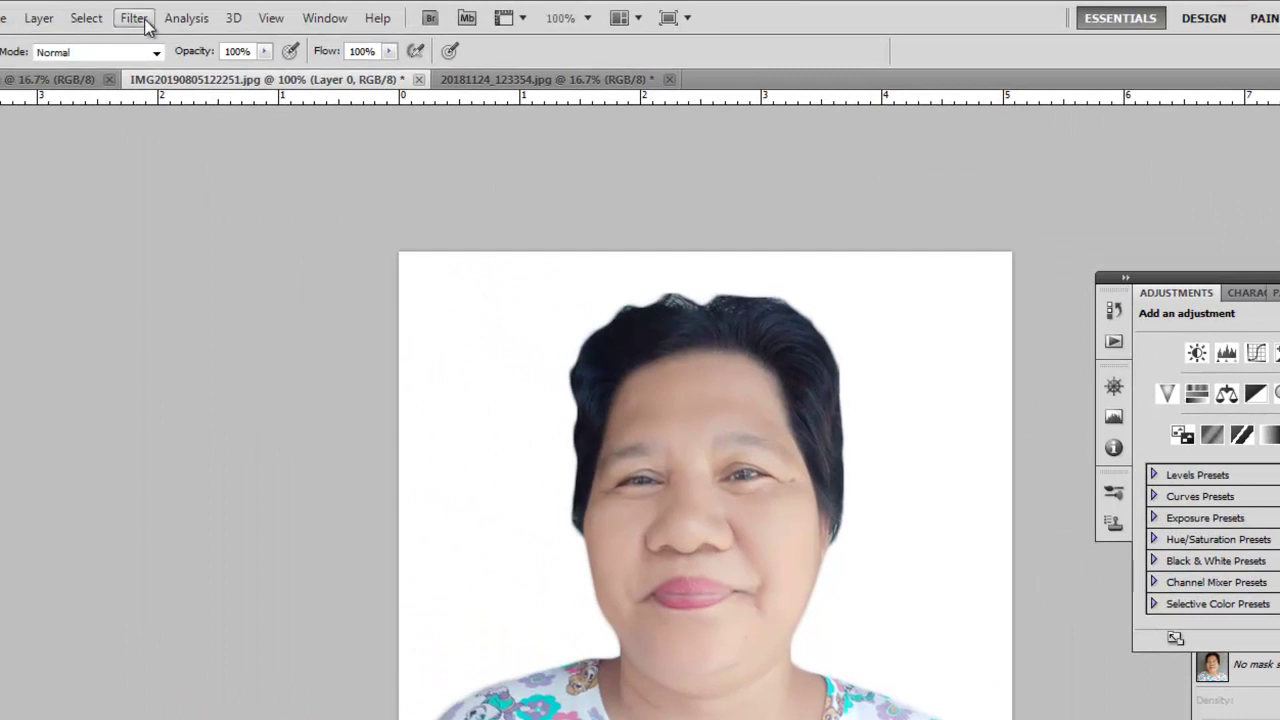
# Step: Set up Smart Blur on the portrait at Radius 3.0 with a low threshold of about 5.7
pyautogui.click(134, 18)
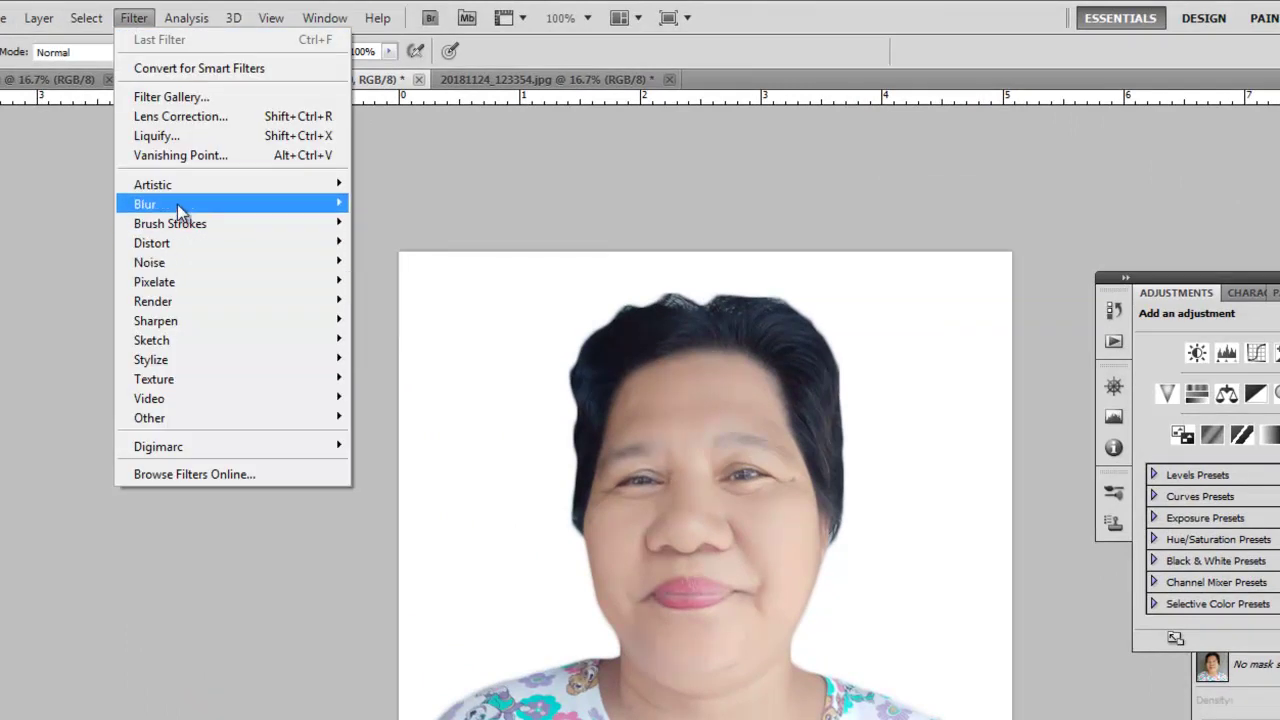
pyautogui.moveTo(146, 204)
pyautogui.click(424, 376)
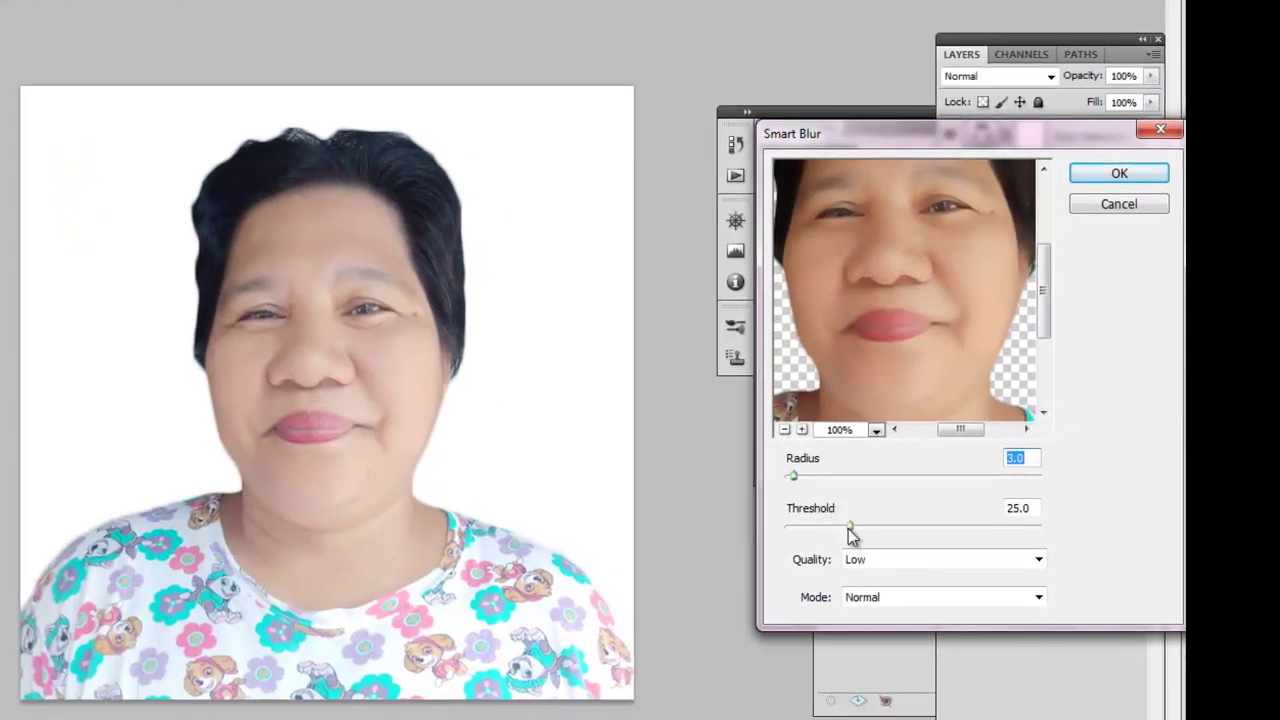
pyautogui.moveTo(850, 528)
pyautogui.mouseDown()
pyautogui.moveTo(873, 518)
pyautogui.moveTo(862, 519)
pyautogui.mouseUp()
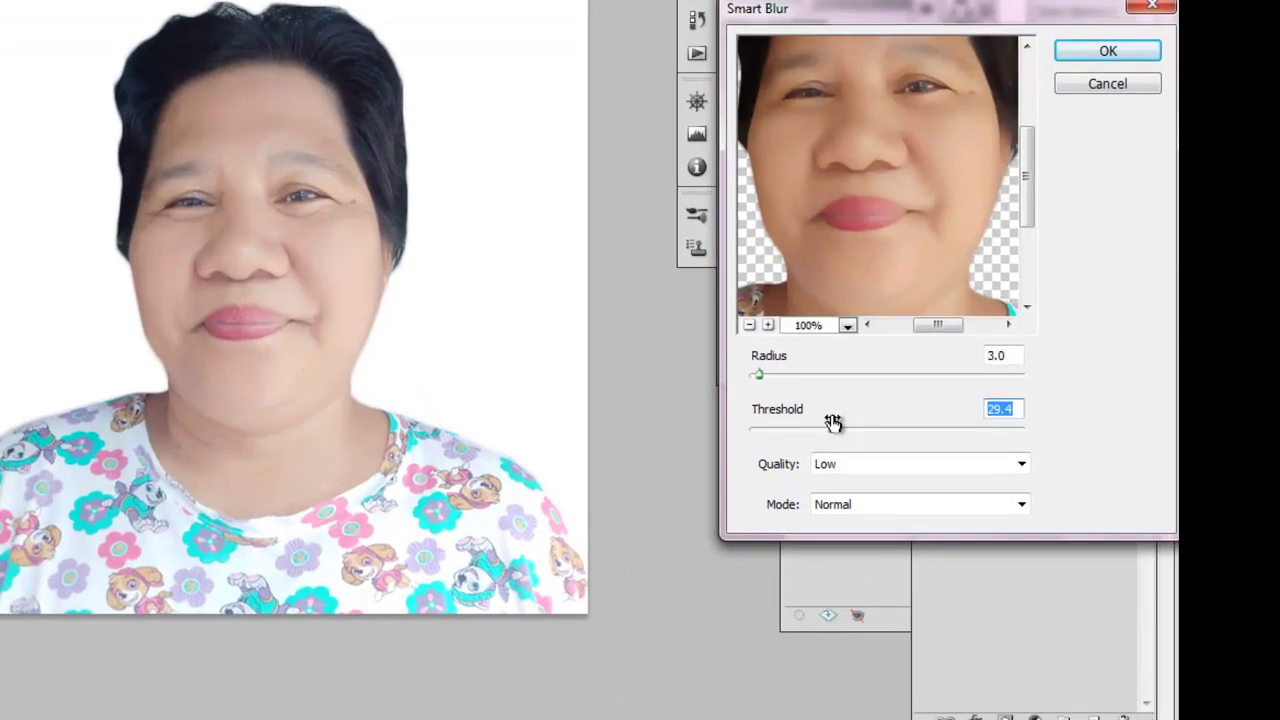
pyautogui.moveTo(832, 430); pyautogui.dragTo(750, 432)
pyautogui.moveTo(756, 438)
pyautogui.mouseDown()
pyautogui.moveTo(938, 444)
pyautogui.moveTo(755, 432)
pyautogui.moveTo(770, 438)
pyautogui.mouseUp()
# Step: Apply the Smart Blur to the portrait
pyautogui.click(1060, 55)
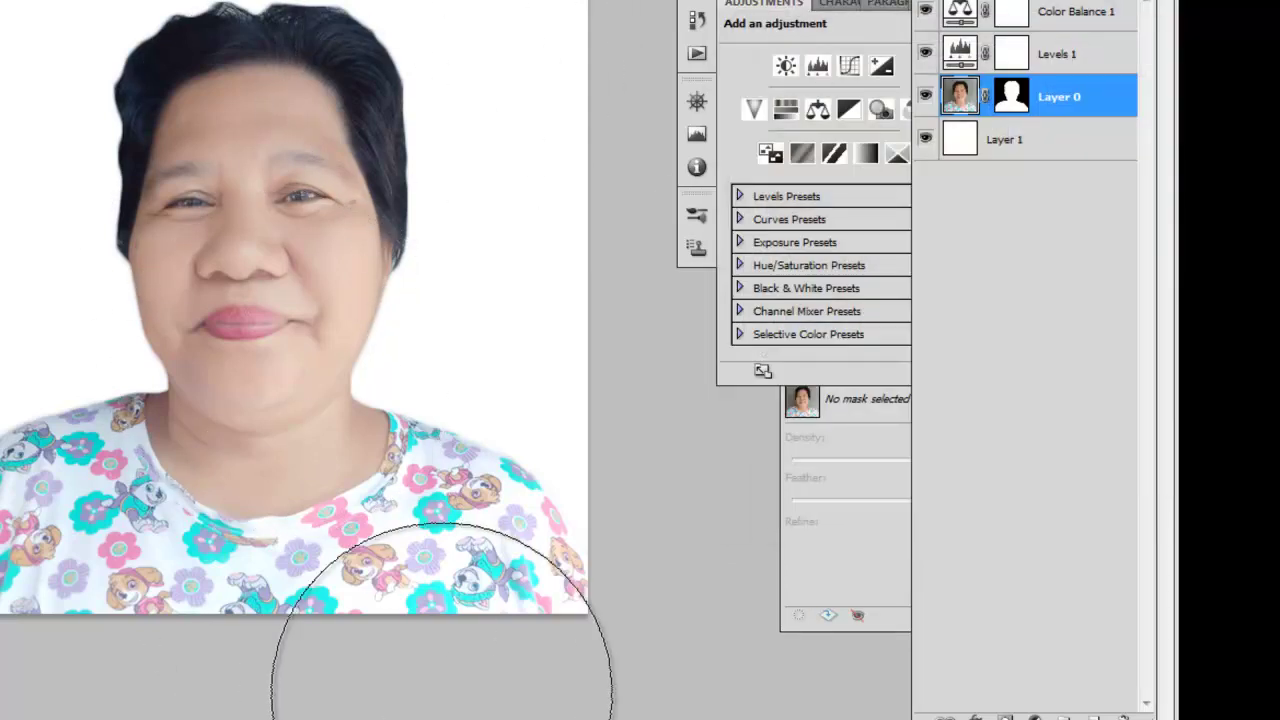
pyautogui.scroll(1, 441, 693)
pyautogui.scroll(1, 441, 693)
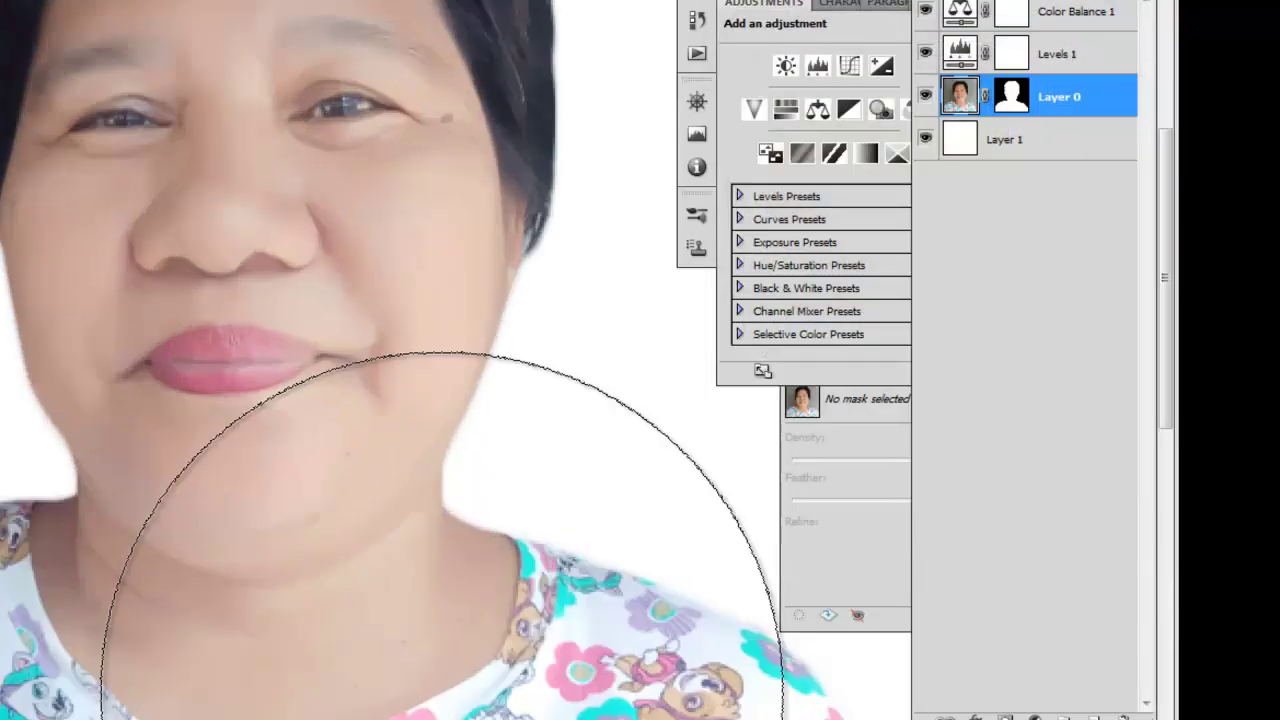
pyautogui.scroll(-2, 441, 693)
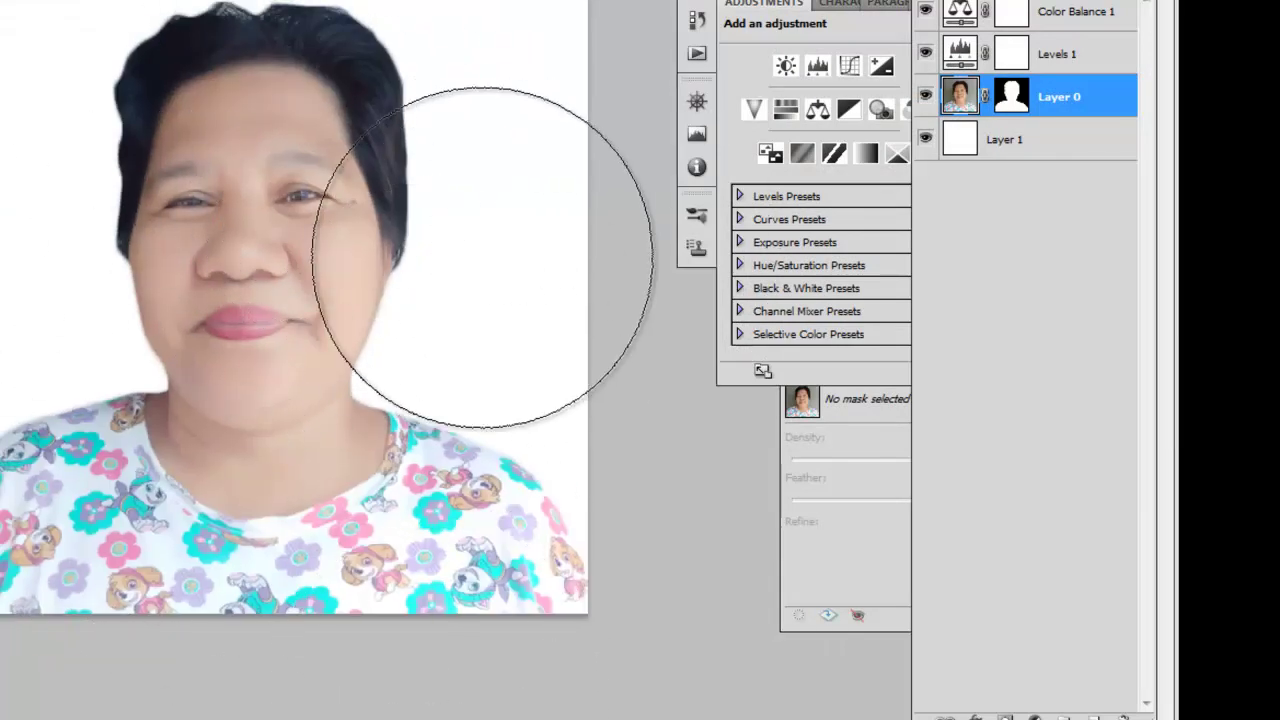
# Step: Flatten all the layers into a single Background layer
pyautogui.click(1060, 150)
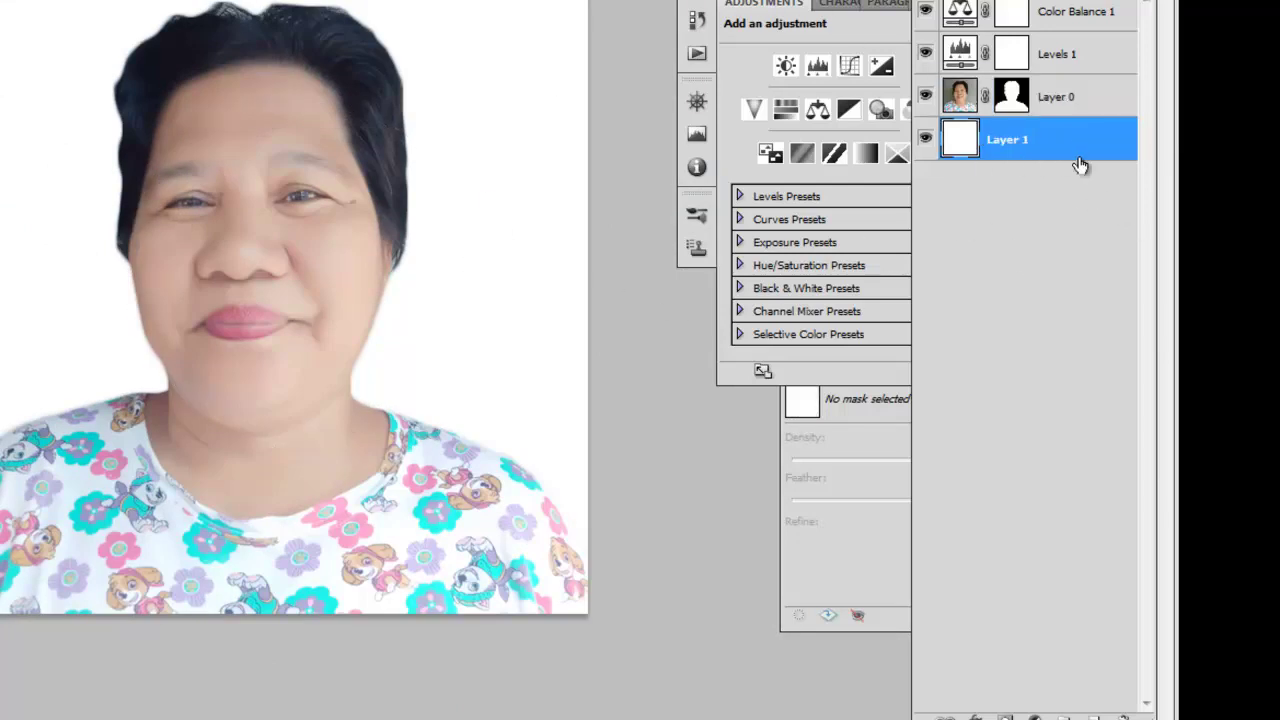
pyautogui.rightClick(1080, 152)
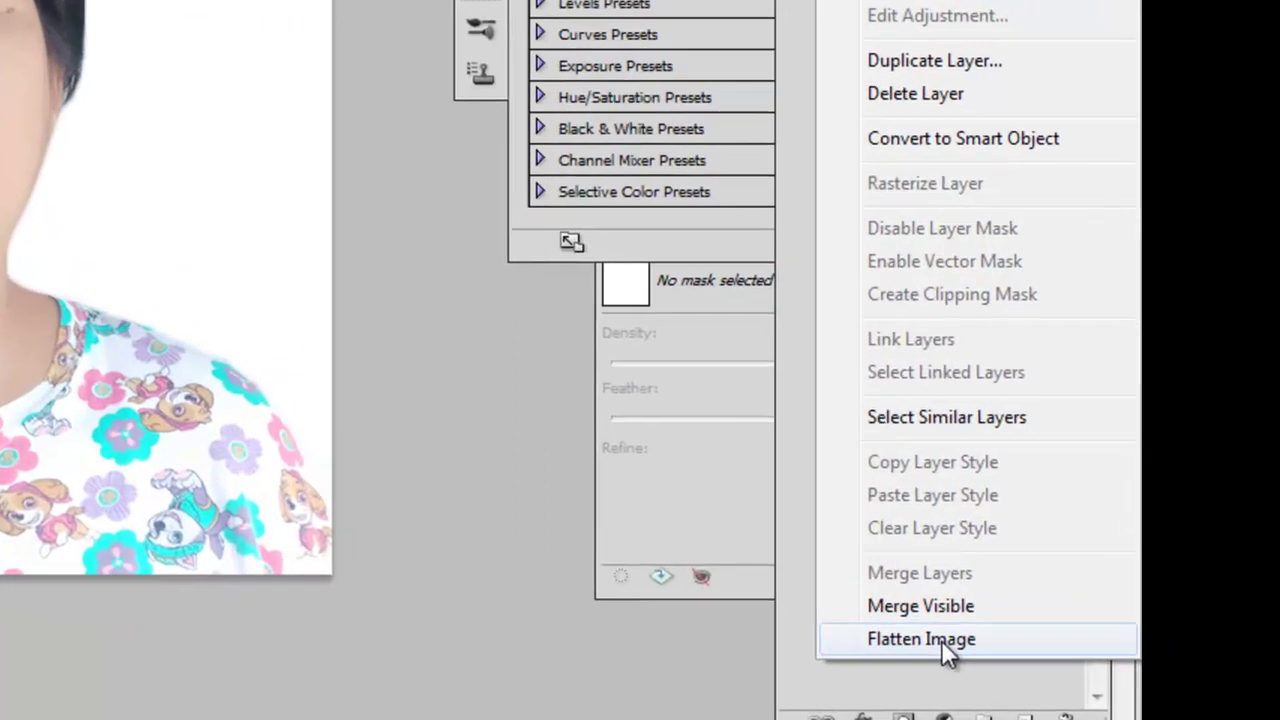
pyautogui.click(936, 639)
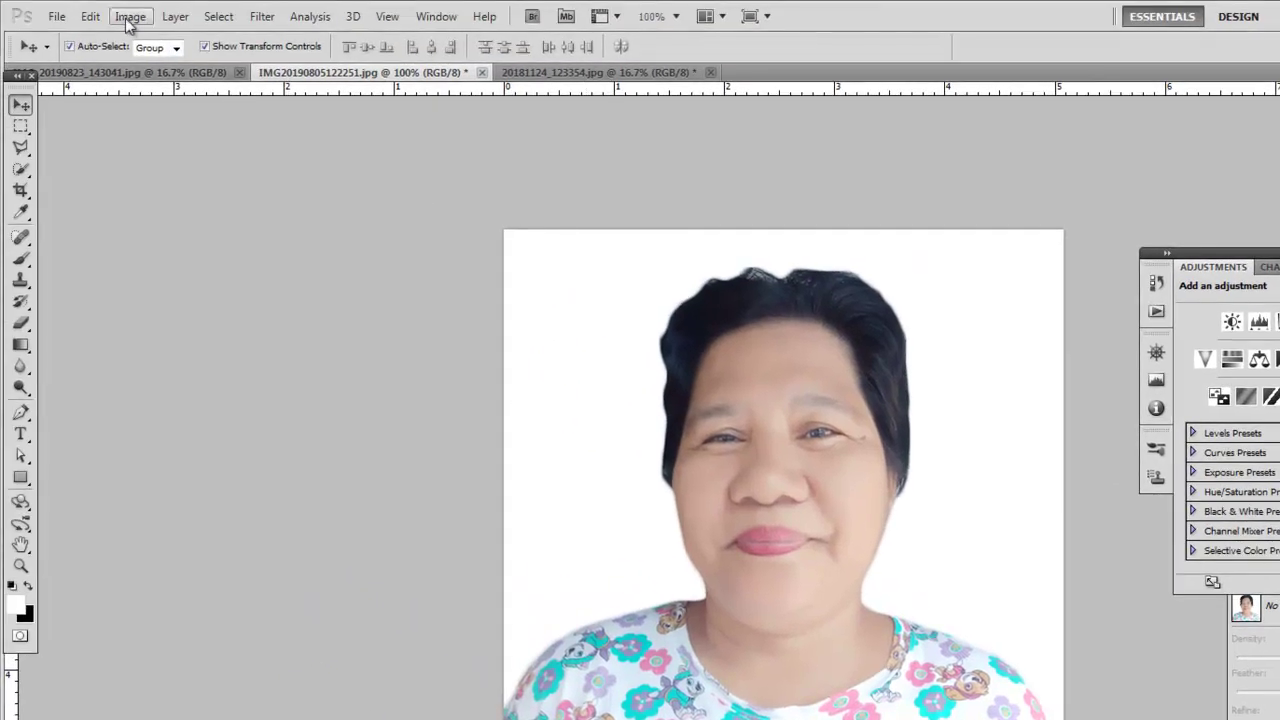
# Step: Enlarge the canvas from 600 to 602 × 602 pixels
pyautogui.click(129, 18)
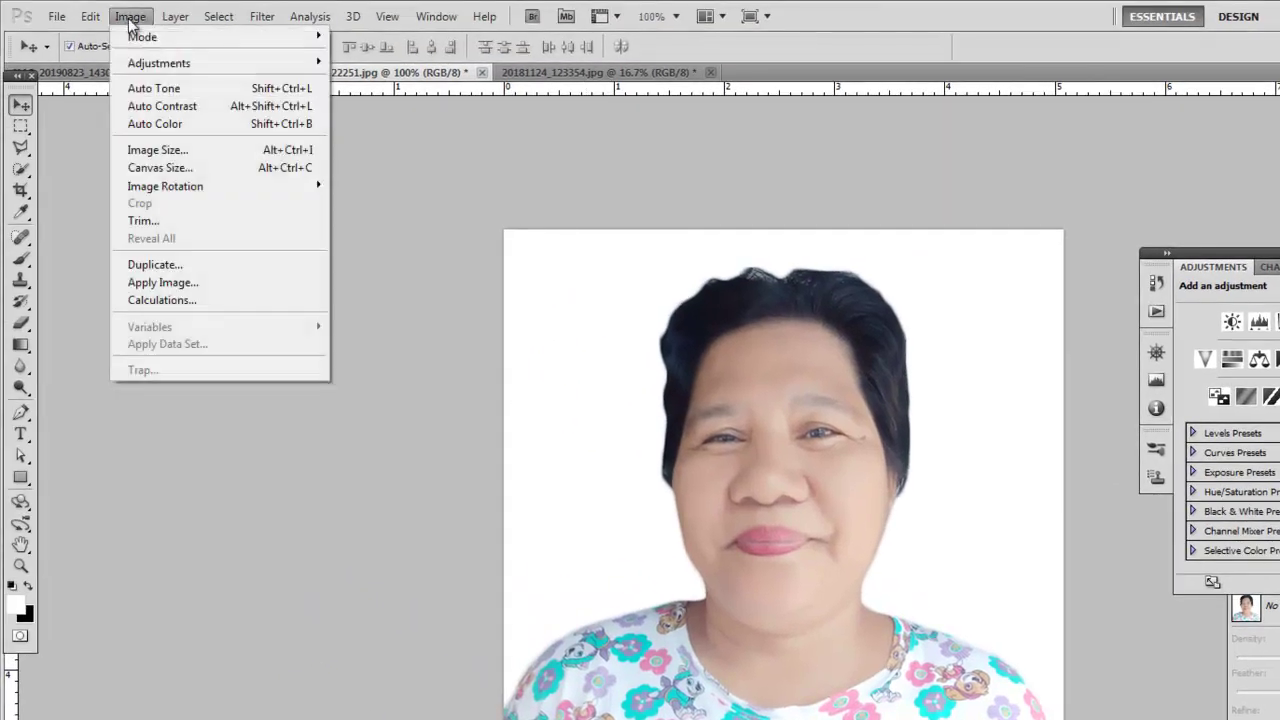
pyautogui.click(160, 170)
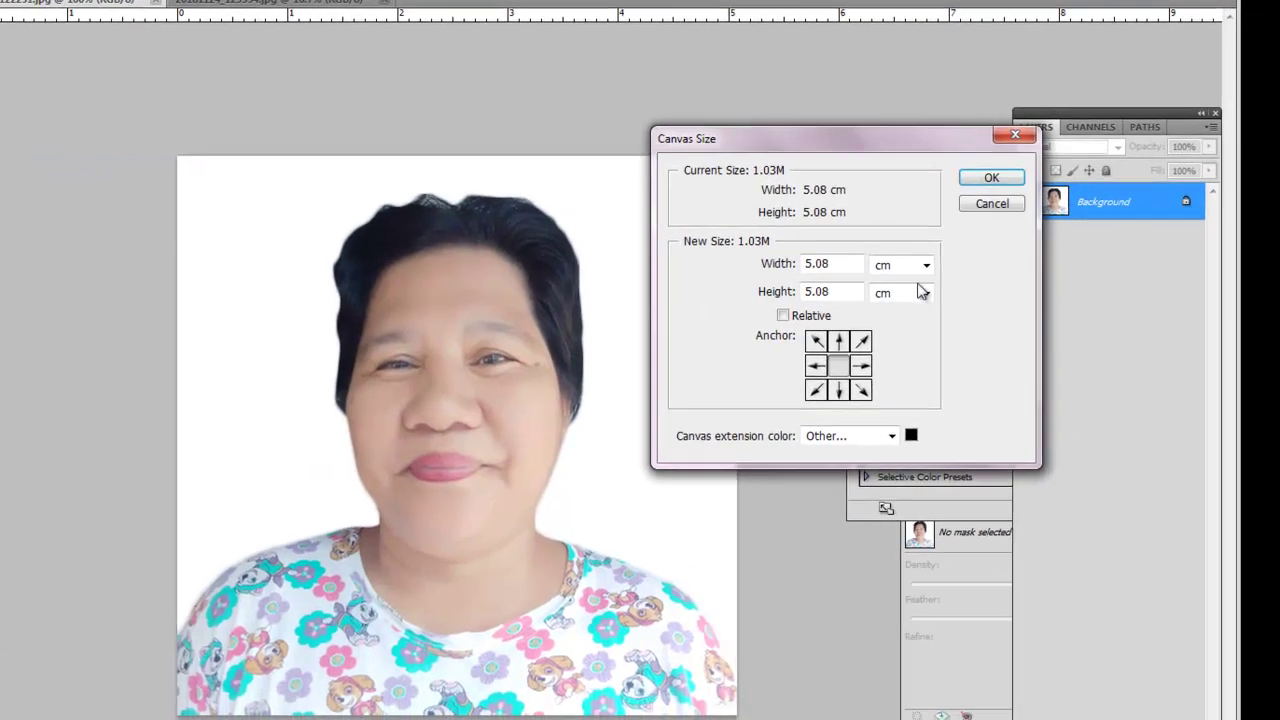
pyautogui.click(926, 266)
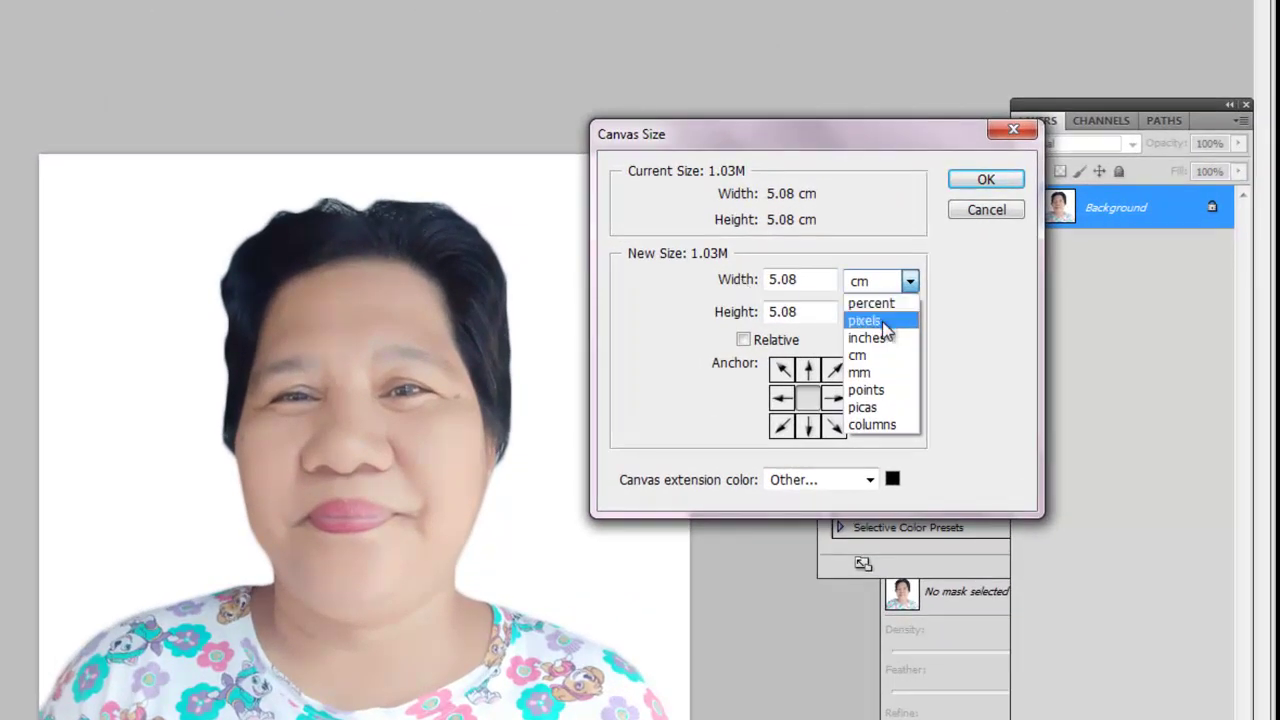
pyautogui.click(883, 322)
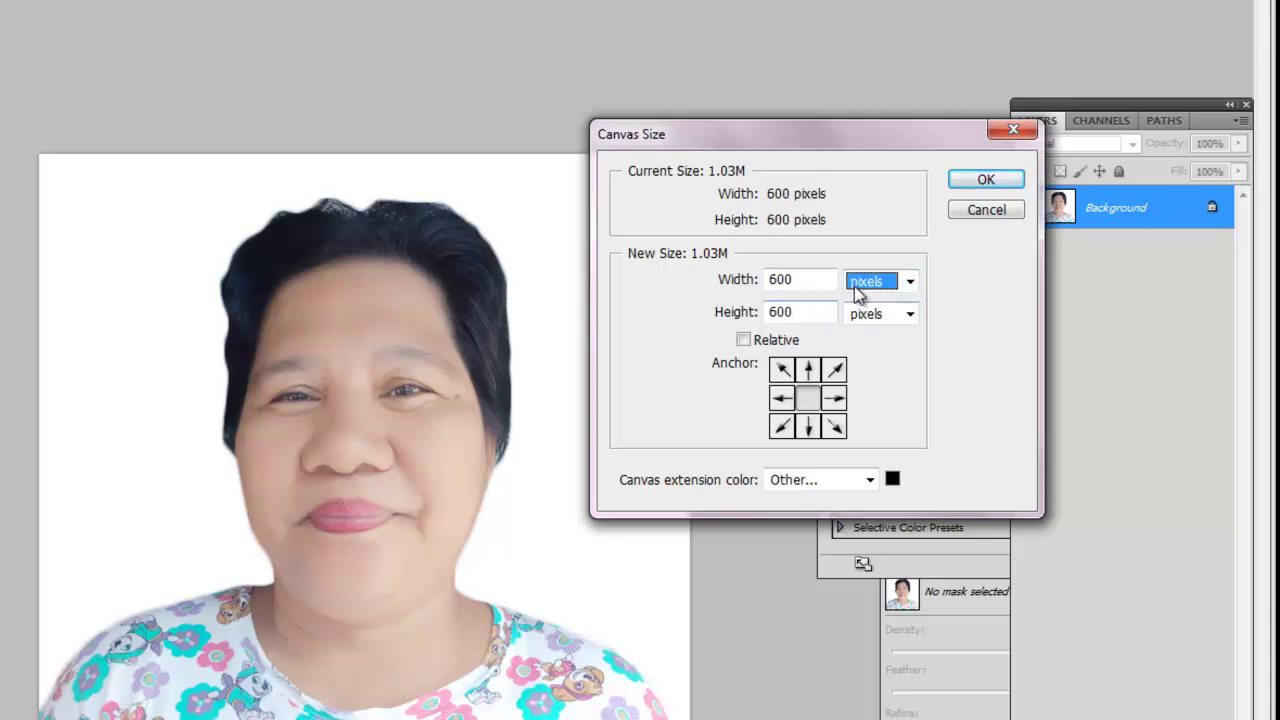
pyautogui.click(826, 279)
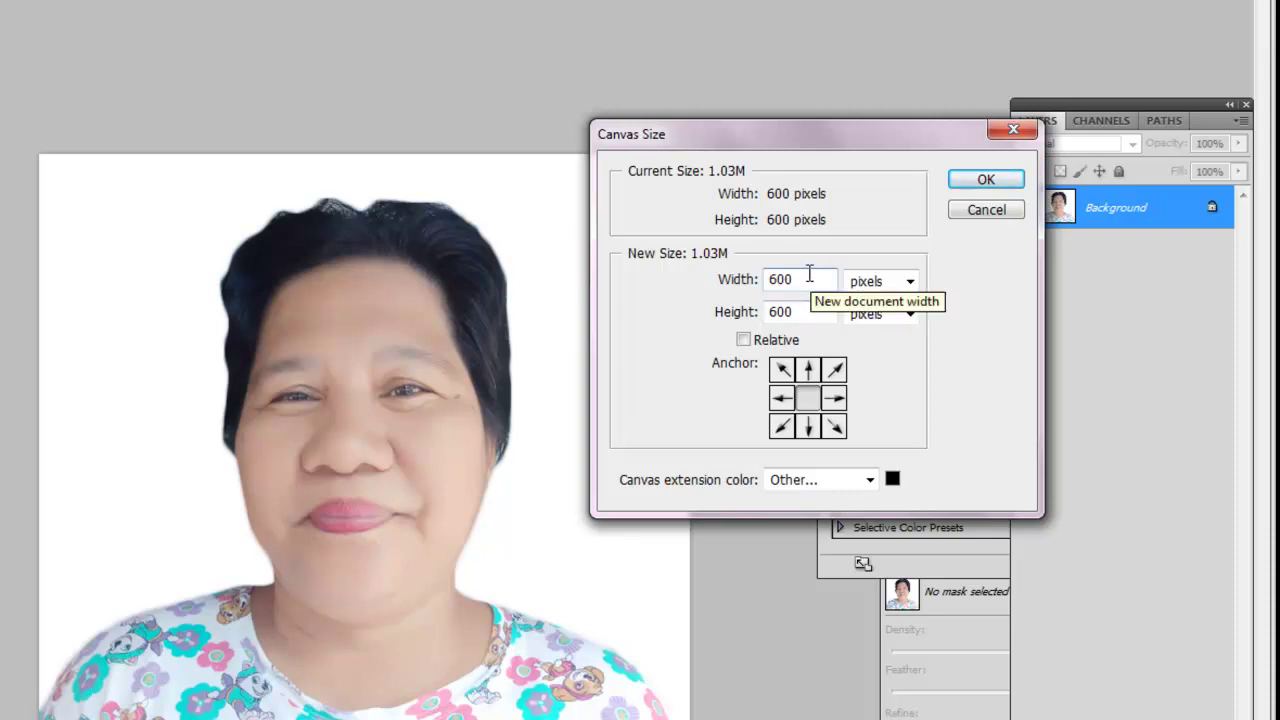
pyautogui.press('BackSpace')
pyautogui.write('2')
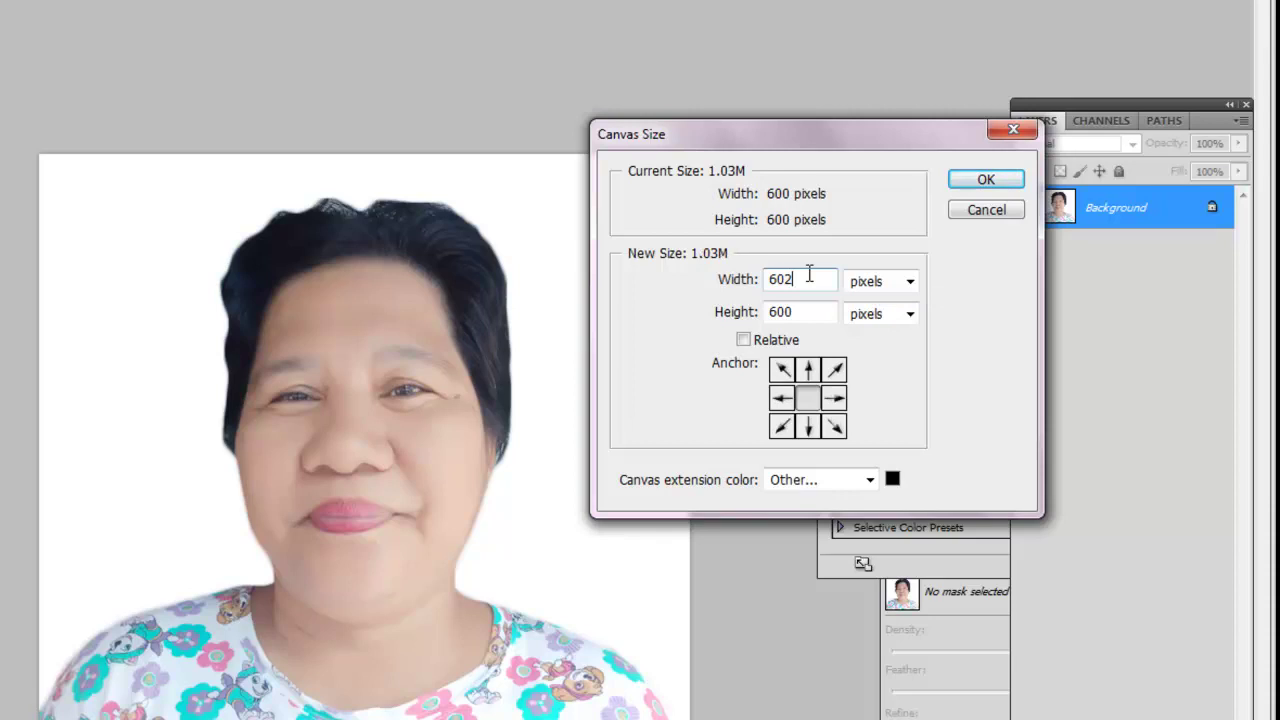
pyautogui.press('BackSpace')
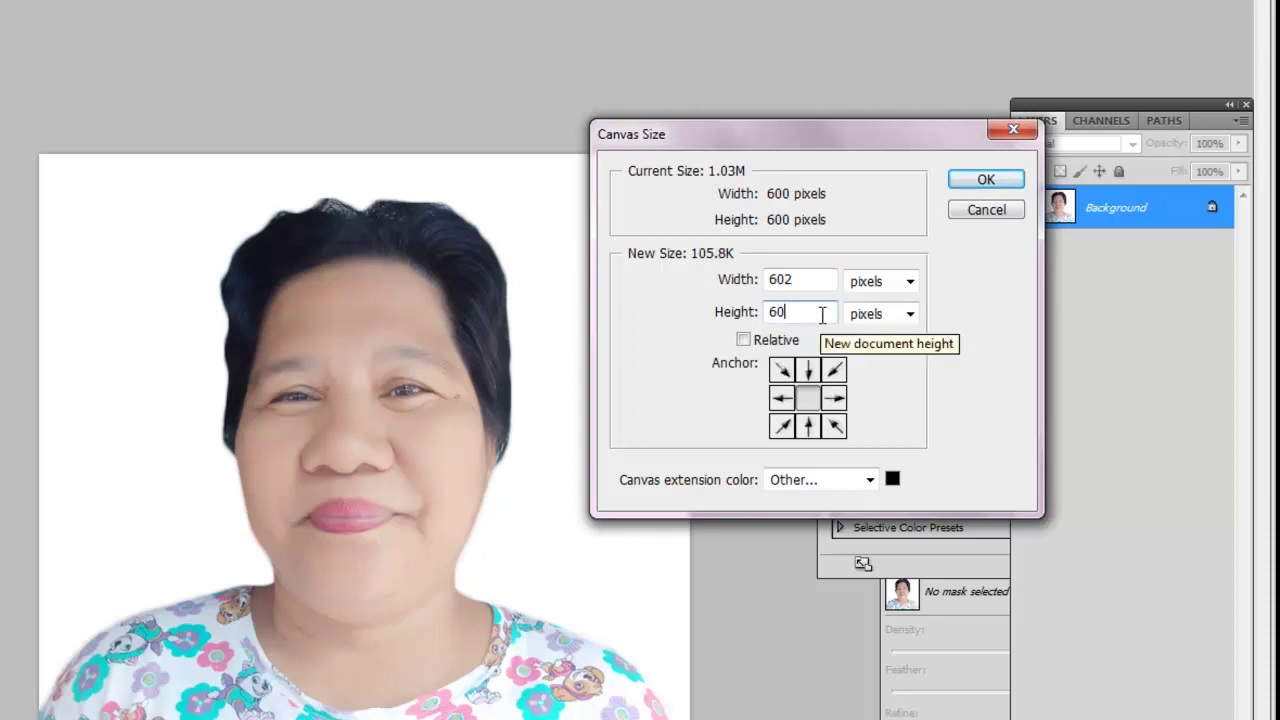
pyautogui.write('2')
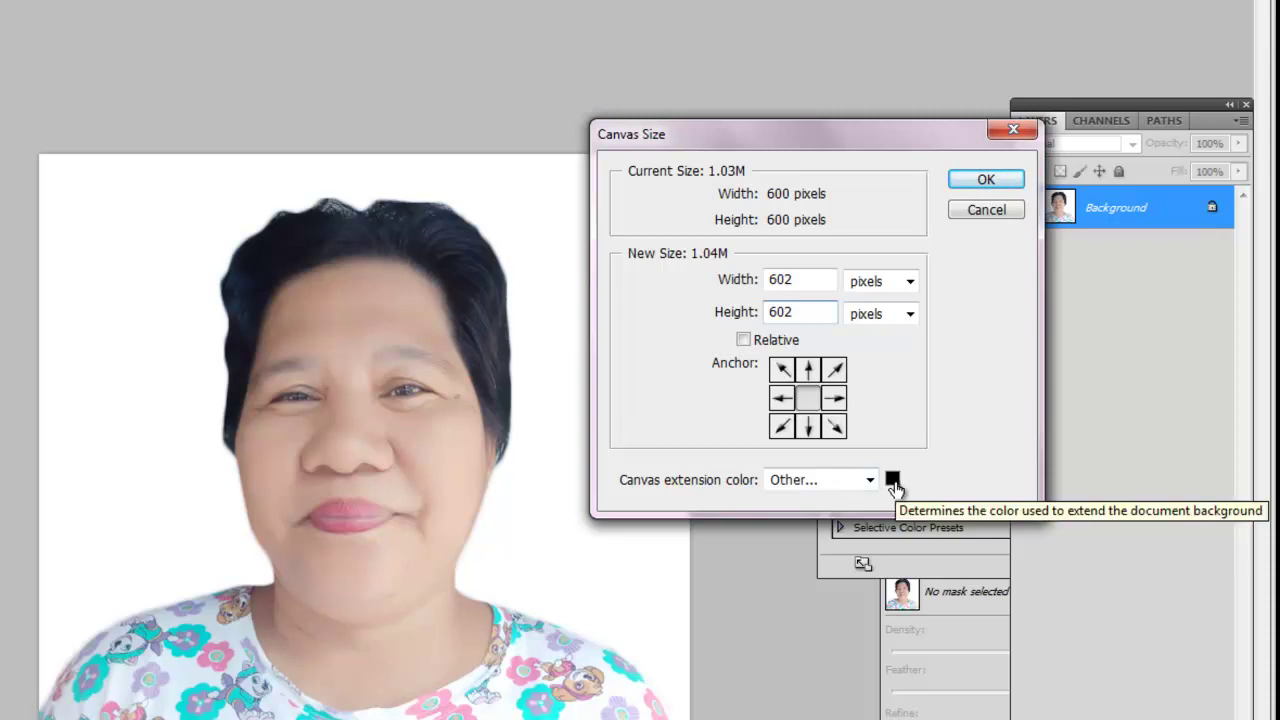
pyautogui.click(986, 180)
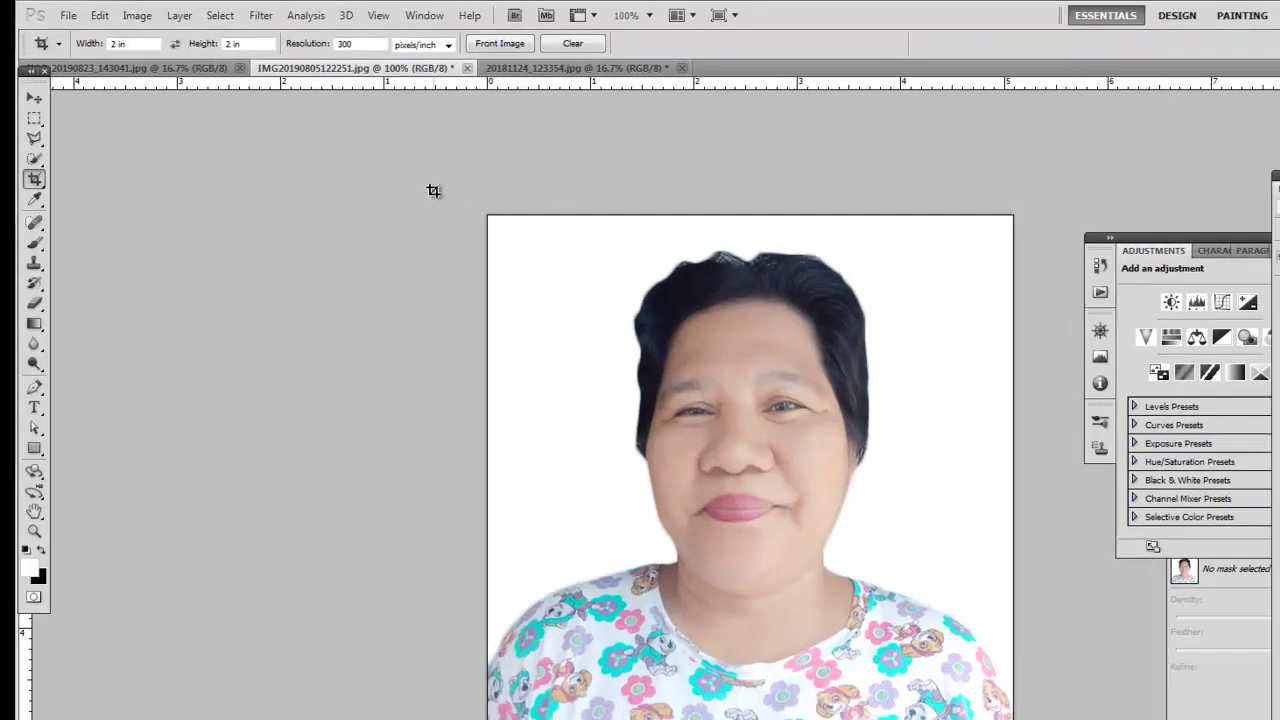
# Step: Crop the whole portrait to 2 × 2 in at 300 pixels/inch
pyautogui.hotkey('ctrl', 'a')
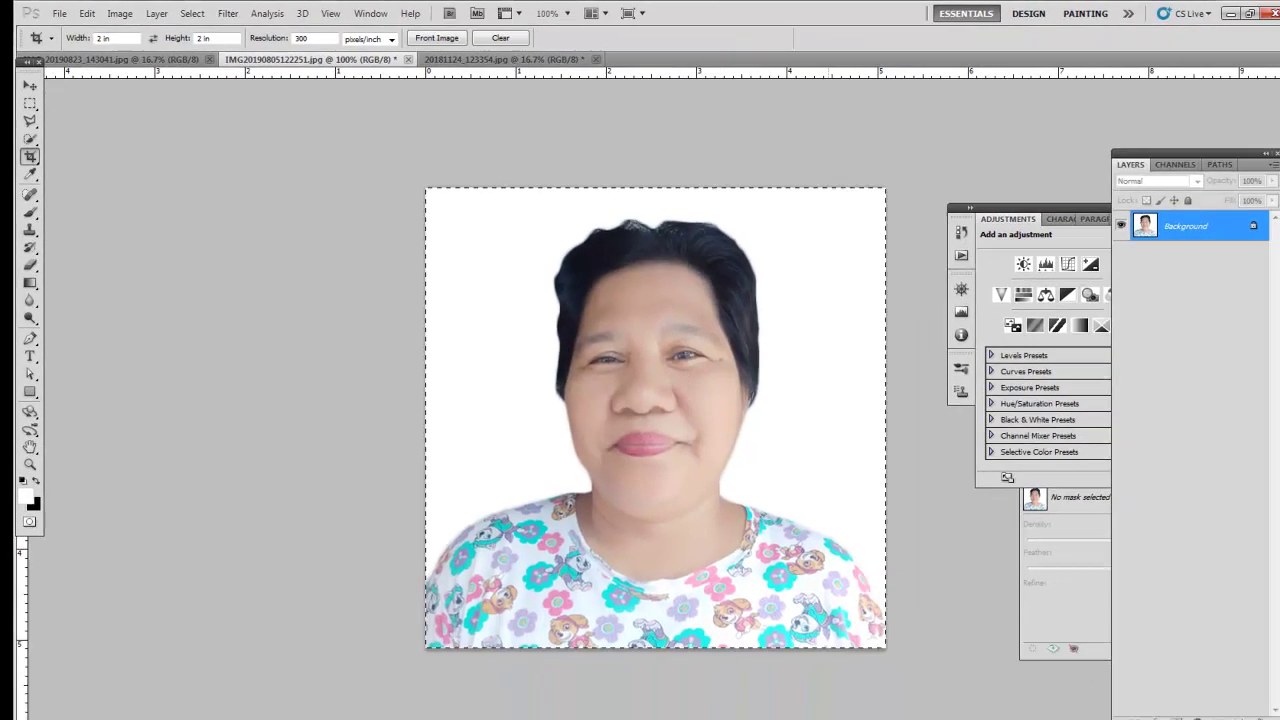
pyautogui.press('Return')
pyautogui.press('Return')
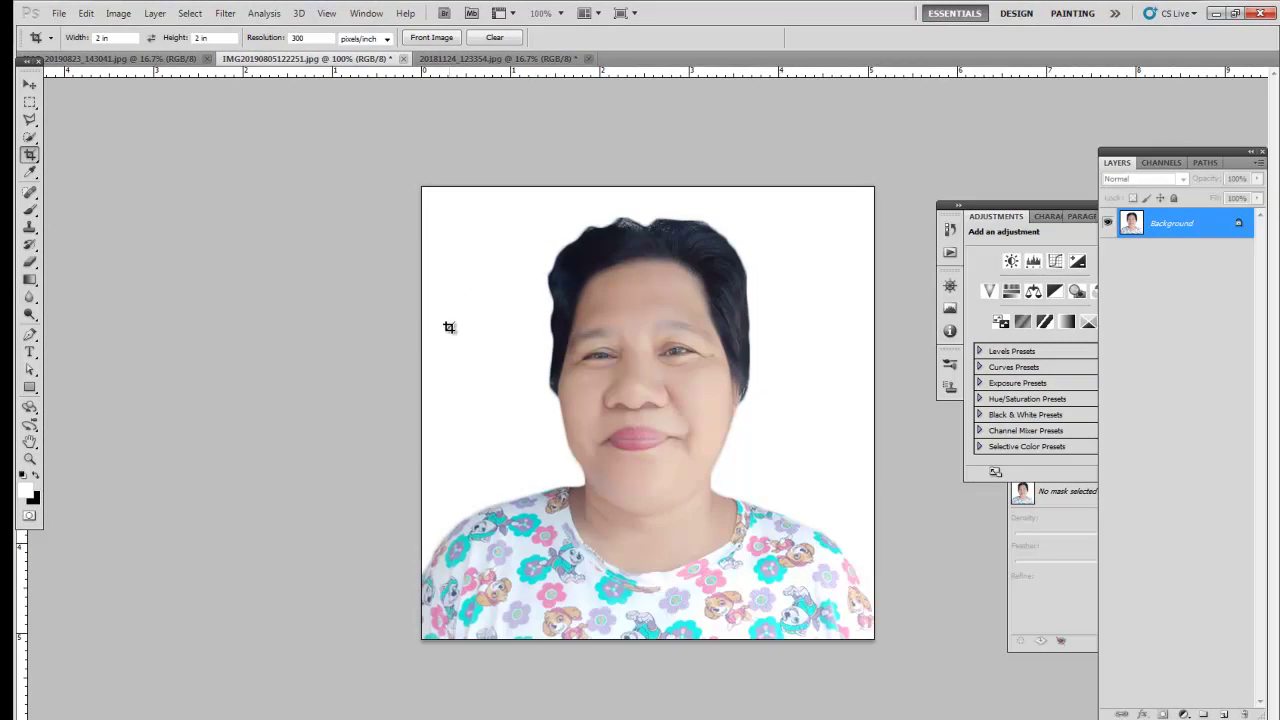
pyautogui.hotkey('ctrl', 'a')
pyautogui.press('Return')
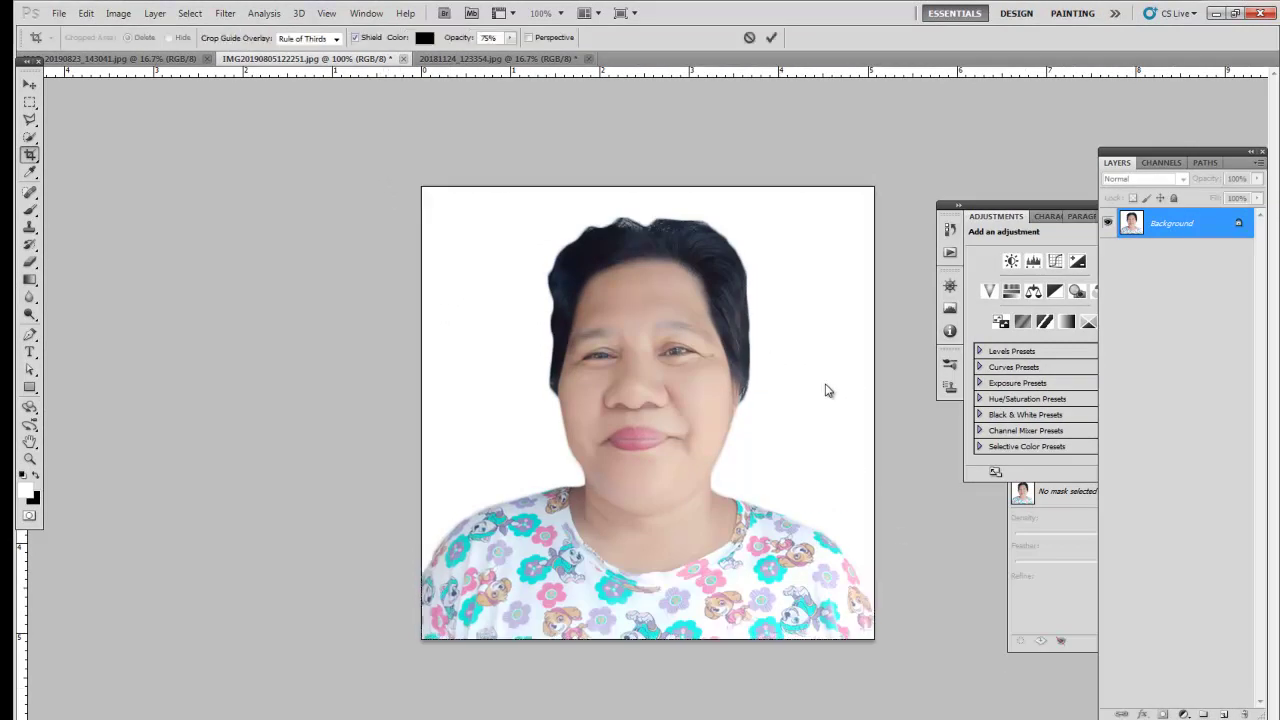
pyautogui.press('Return')
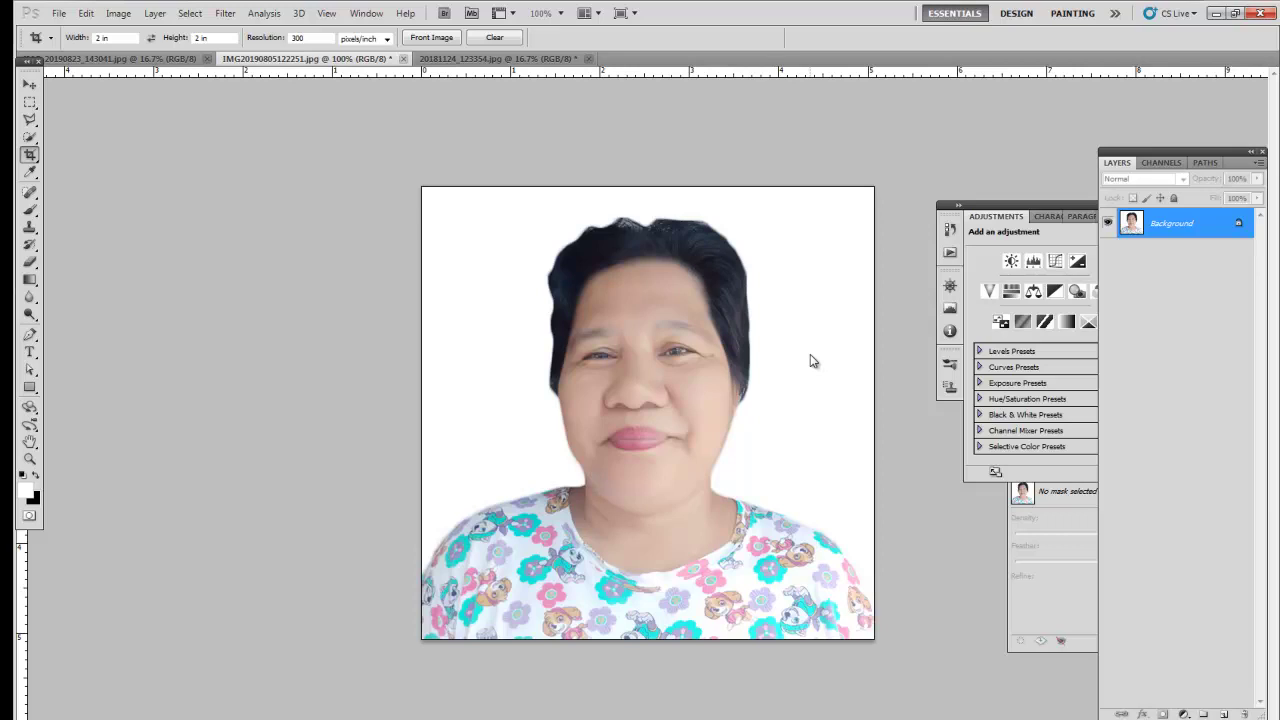
# Step: Create a new document 5 in wide, 7 in tall, at 300 pixels/inch
pyautogui.click(59, 14)
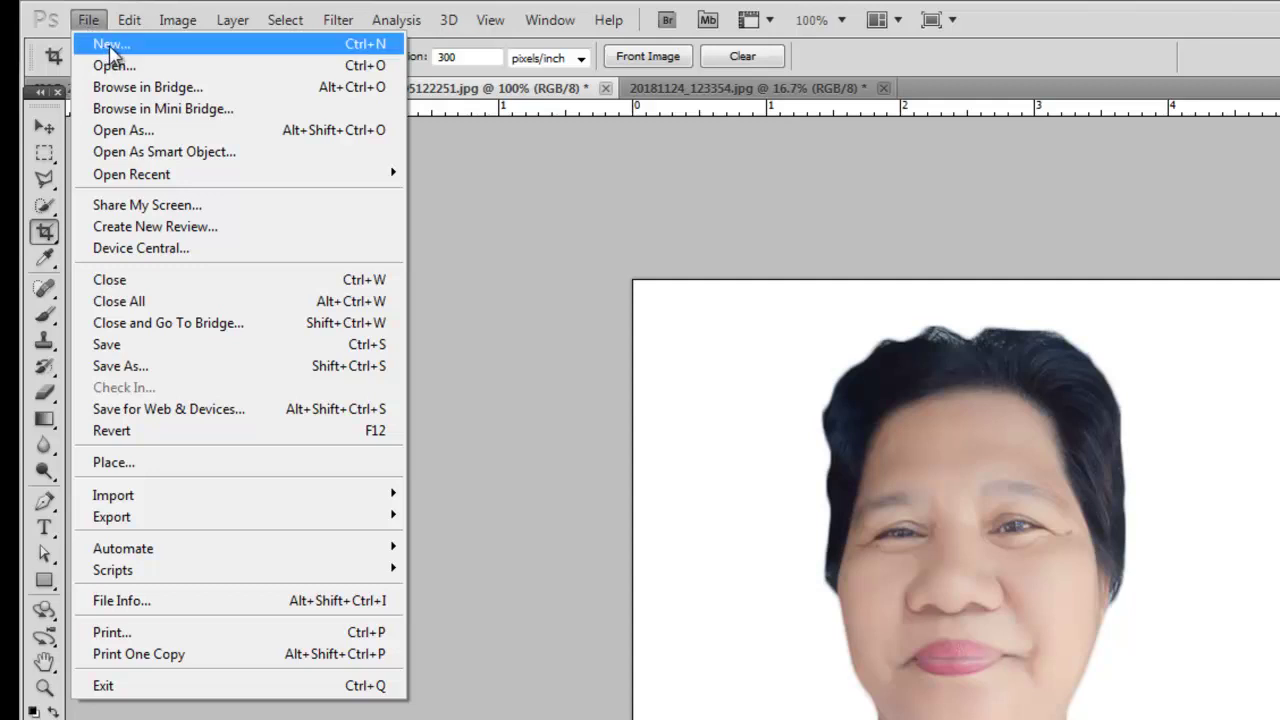
pyautogui.click(108, 46)
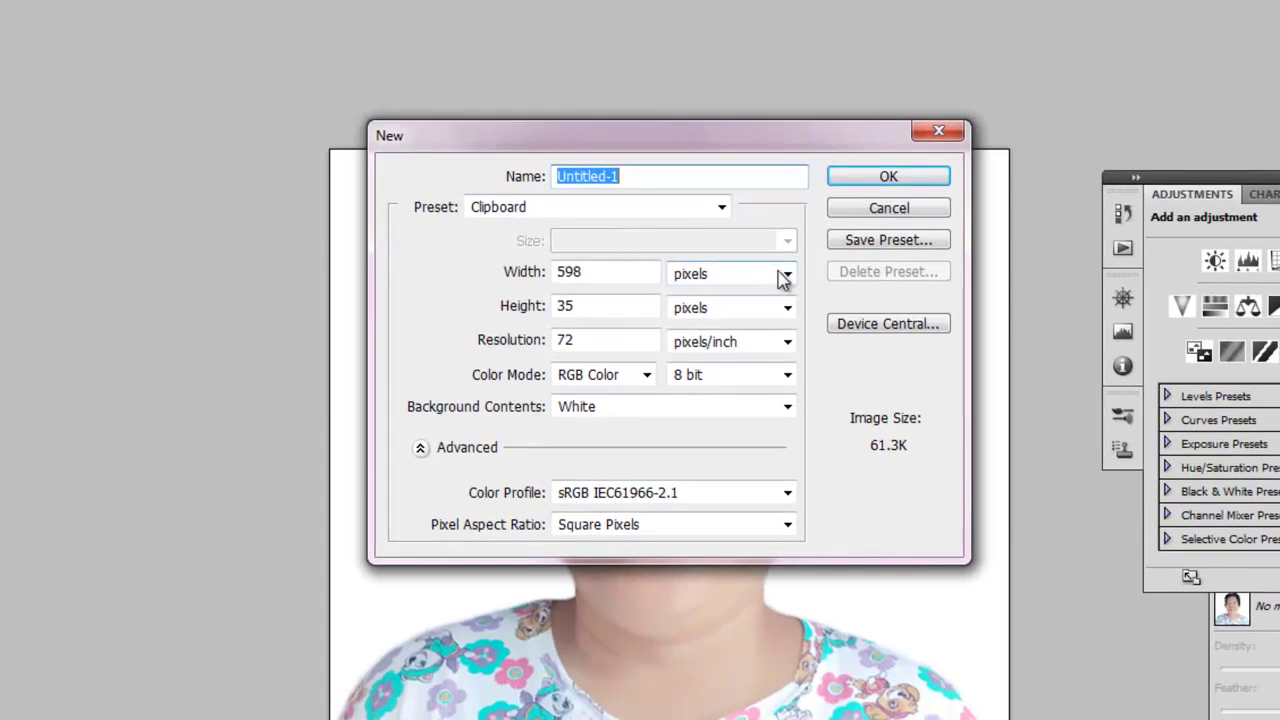
pyautogui.click(786, 276)
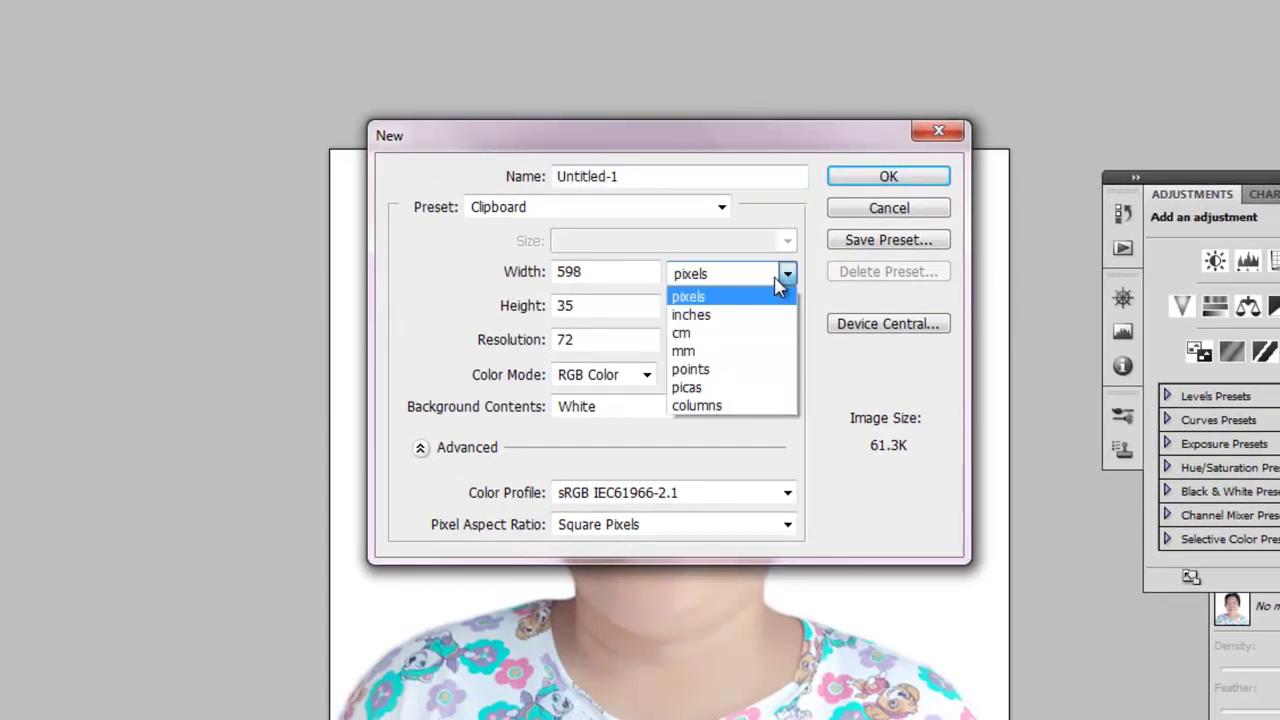
pyautogui.click(716, 315)
pyautogui.doubleClick(616, 279)
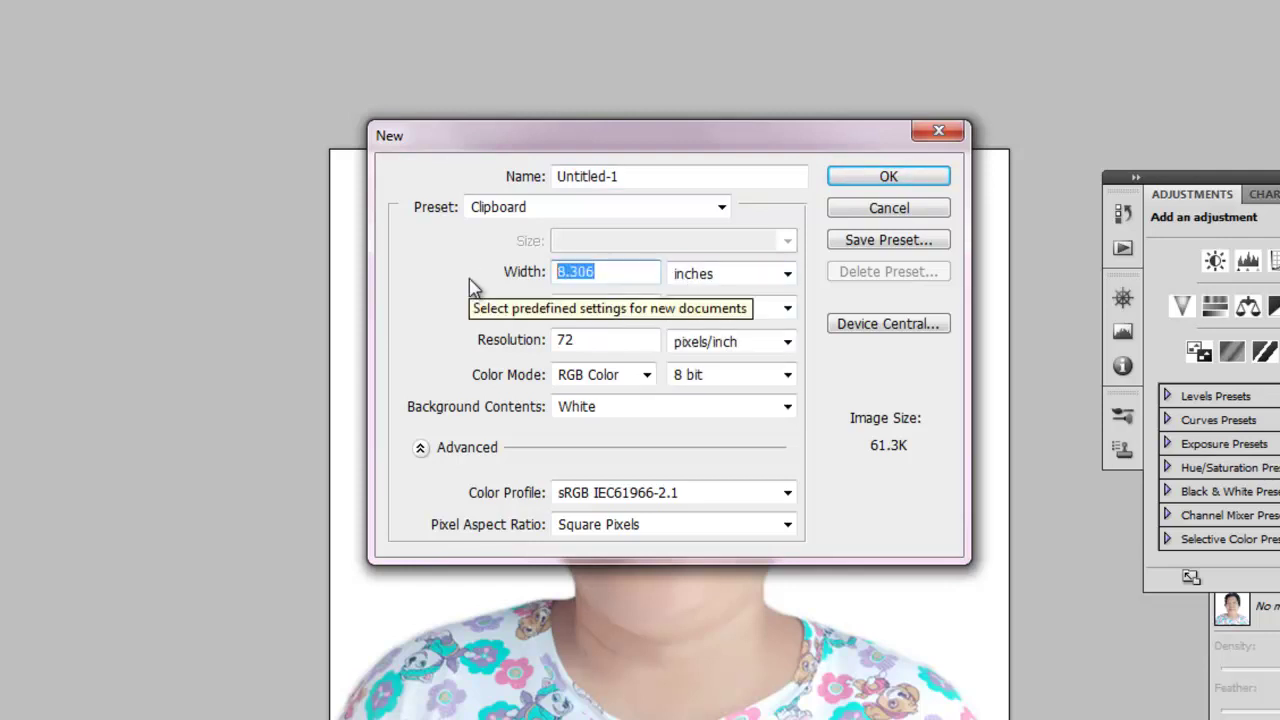
pyautogui.write('5')
pyautogui.press('Tab')
pyautogui.write('7')
pyautogui.press('Tab')
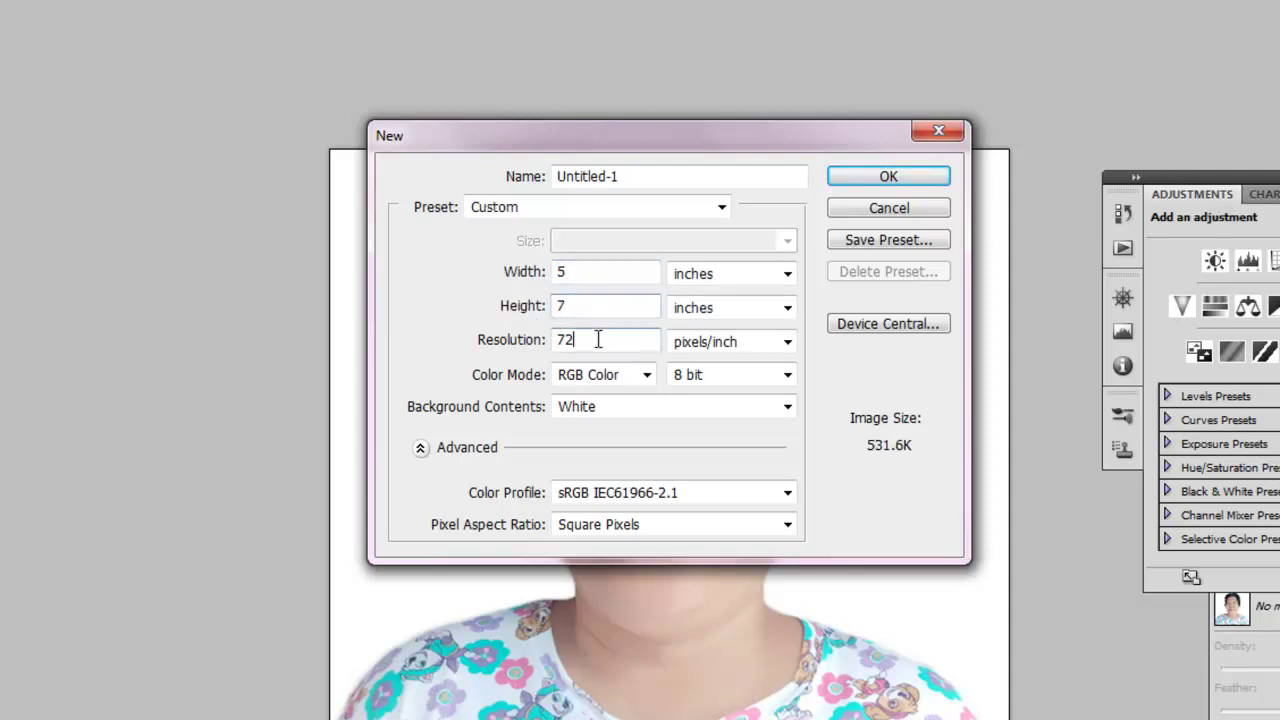
pyautogui.write('300')
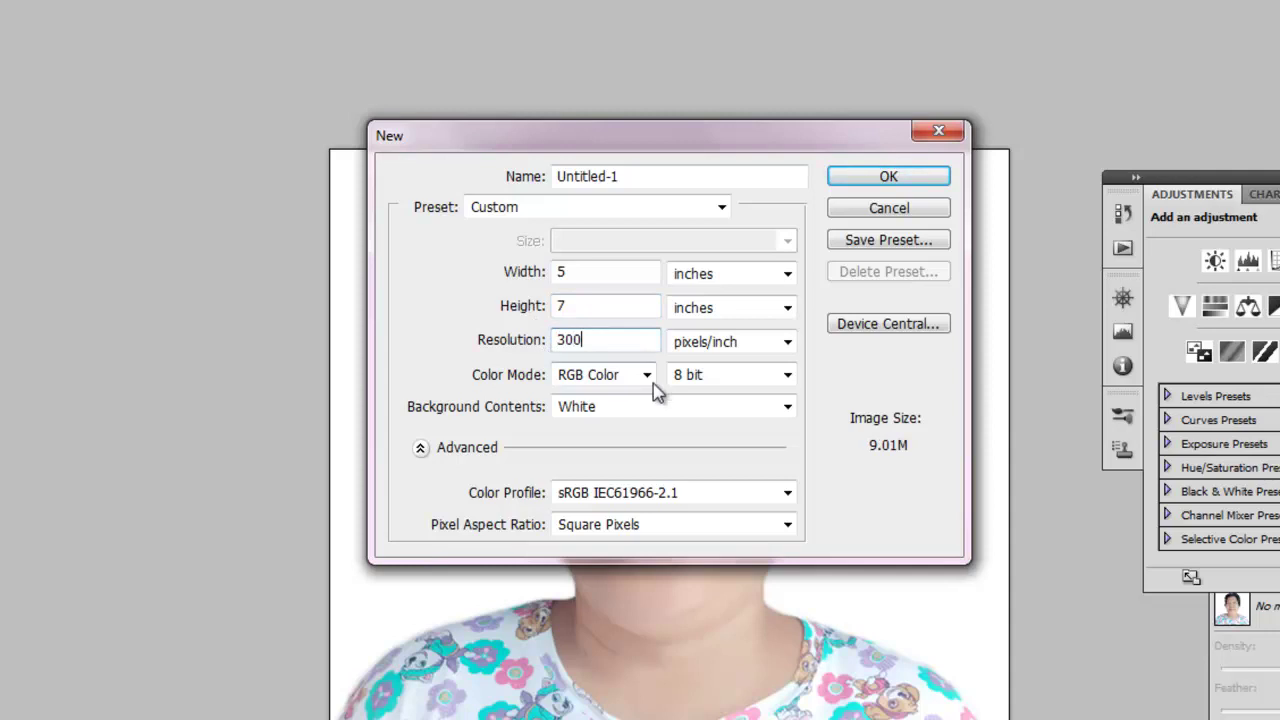
pyautogui.click(890, 180)
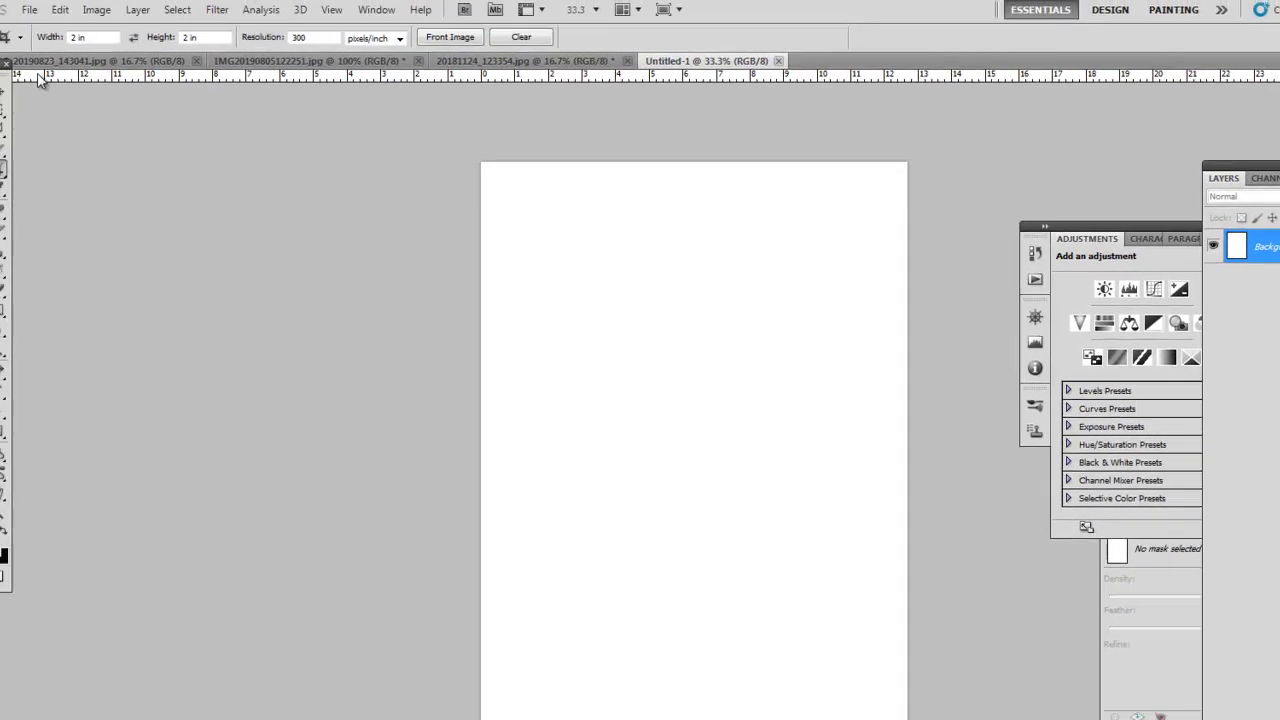
# Step: Select the entire retouched portrait and switch to the blank Untitled-1 page
pyautogui.click(508, 65)
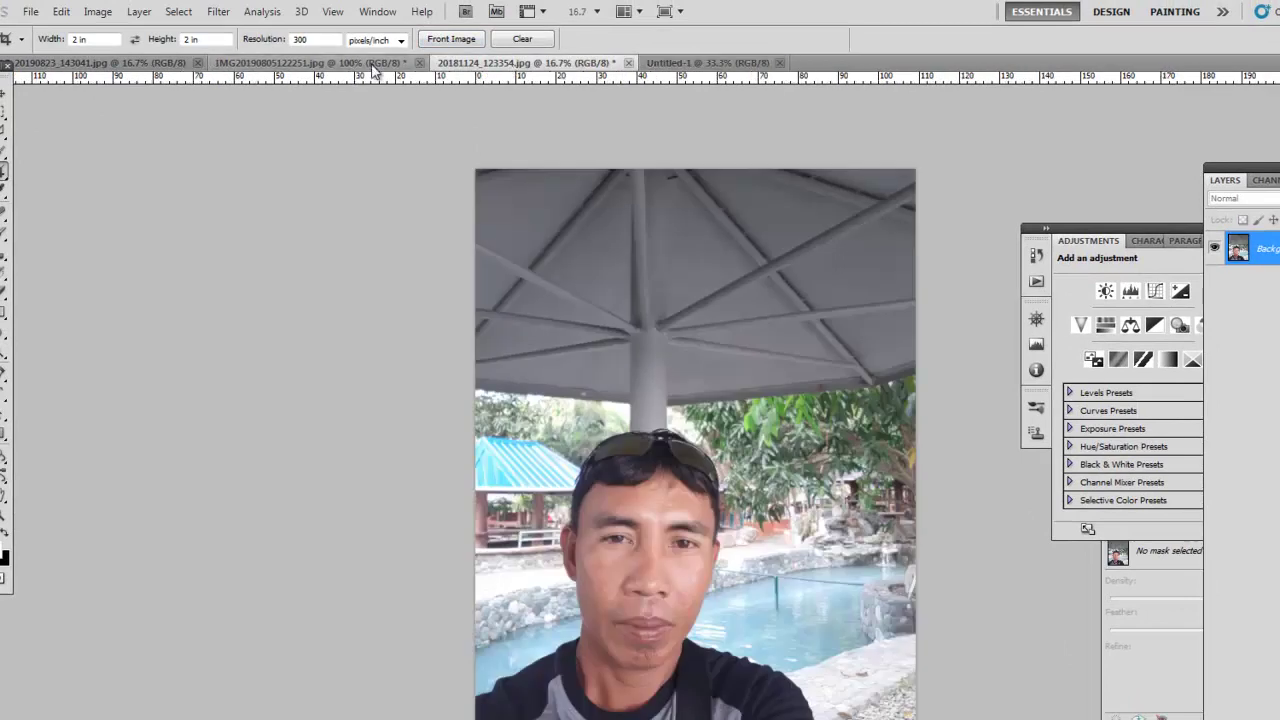
pyautogui.click(375, 64)
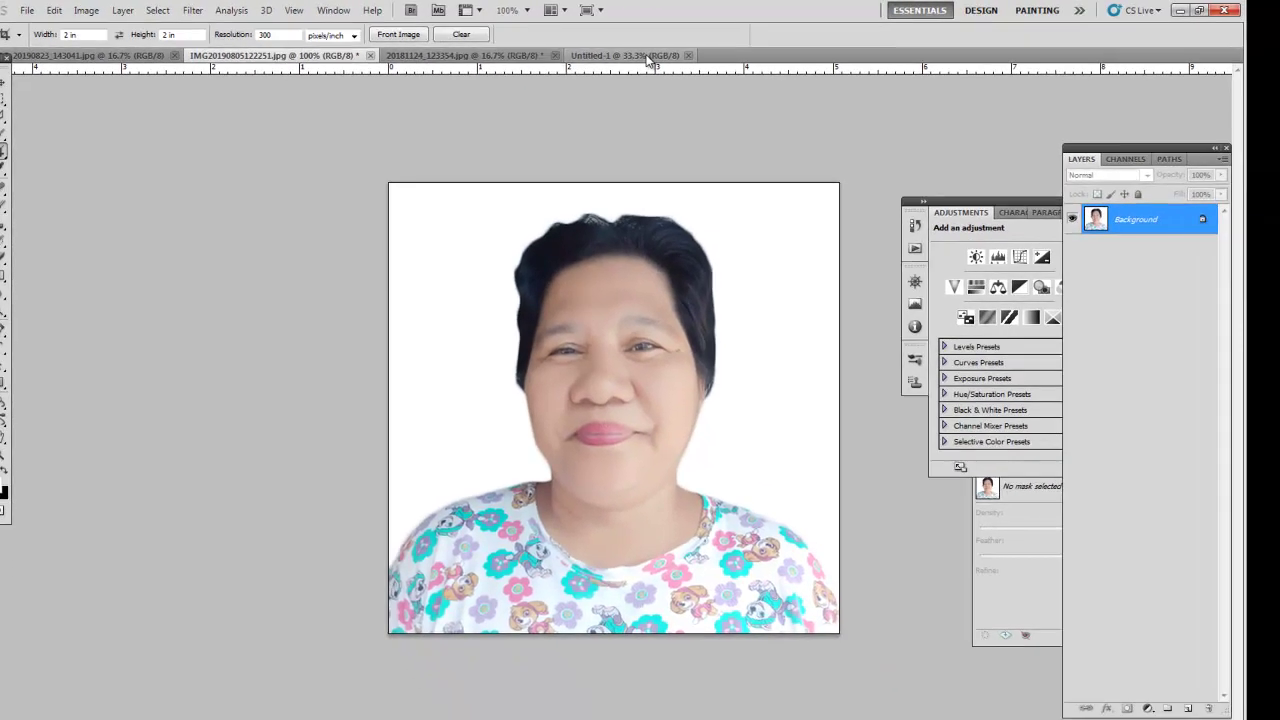
pyautogui.click(640, 55)
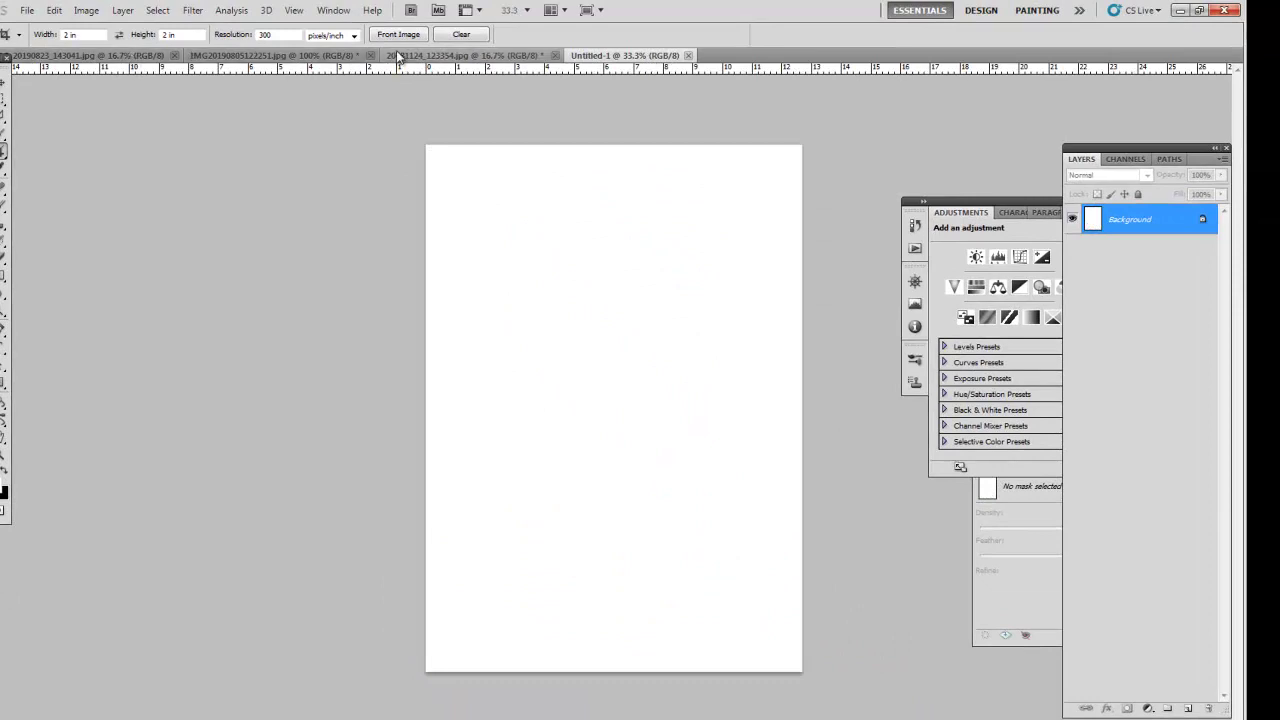
pyautogui.click(310, 57)
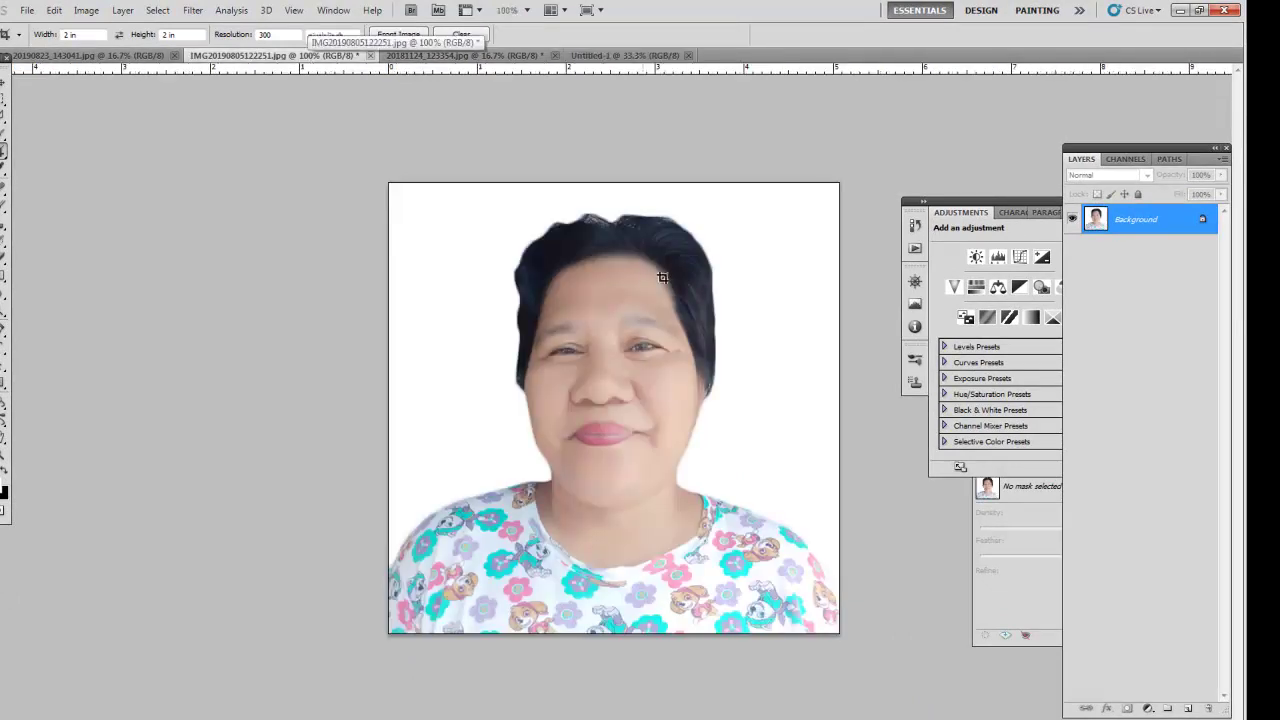
pyautogui.hotkey('ctrl', 'a')
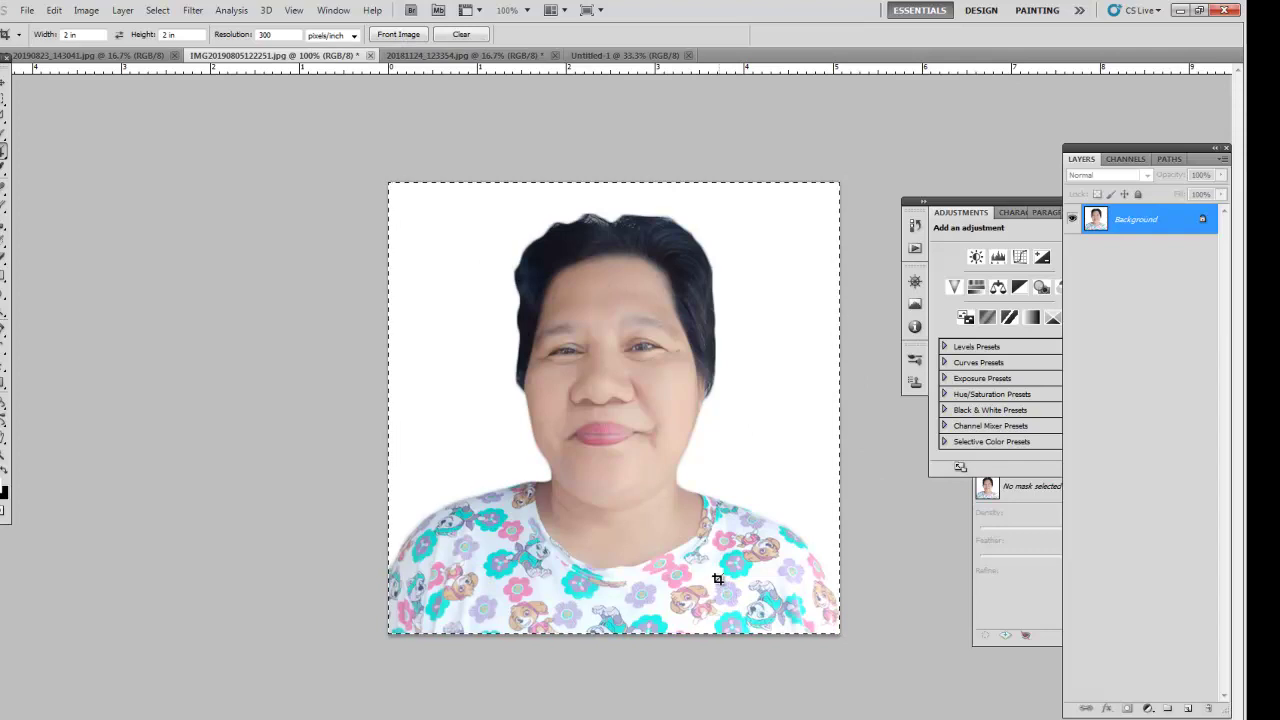
pyautogui.click(620, 57)
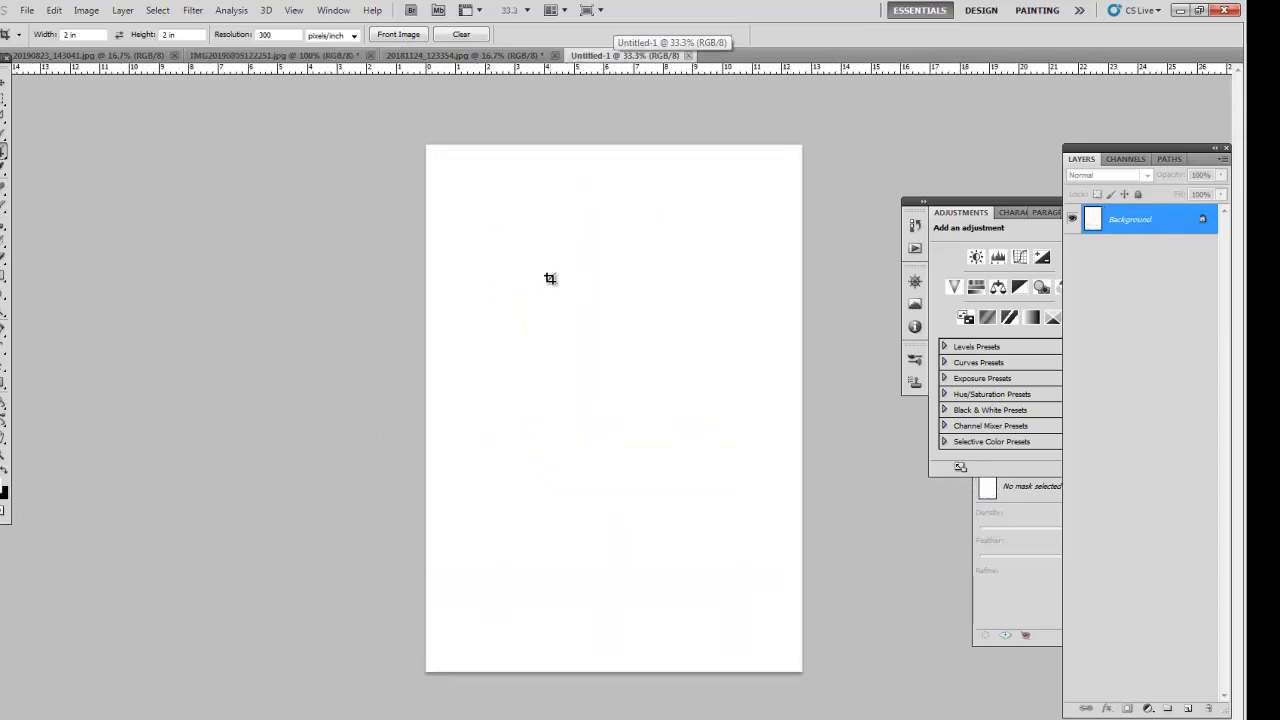
# Step: Paste the portrait into Untitled-1 and move it to the top-left corner
pyautogui.hotkey('ctrl', 'v')
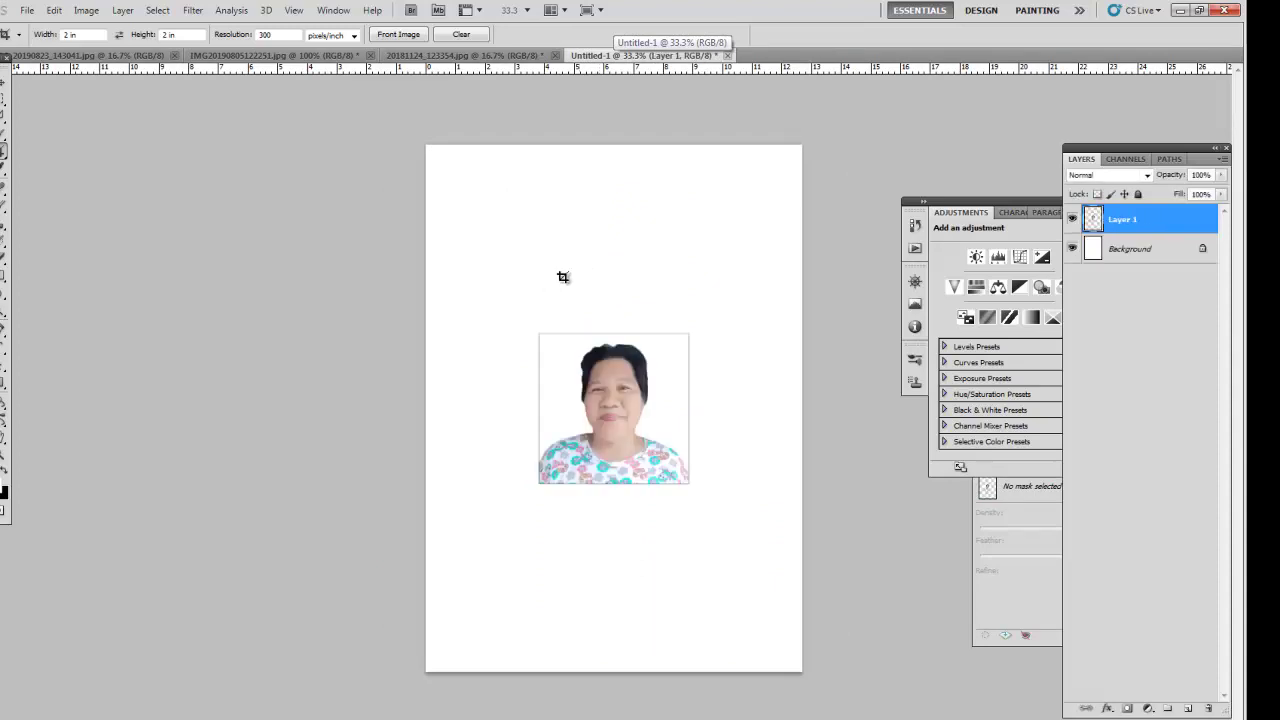
pyautogui.click(3, 82)
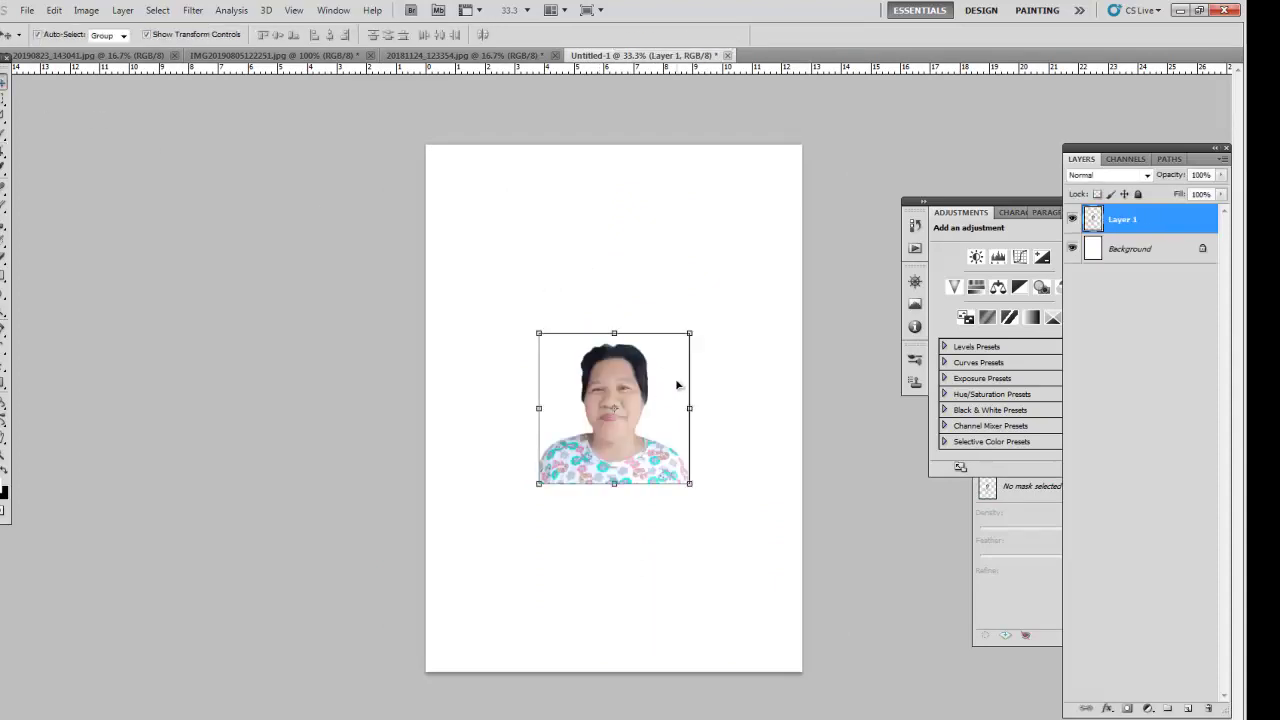
pyautogui.moveTo(635, 357); pyautogui.dragTo(563, 207)
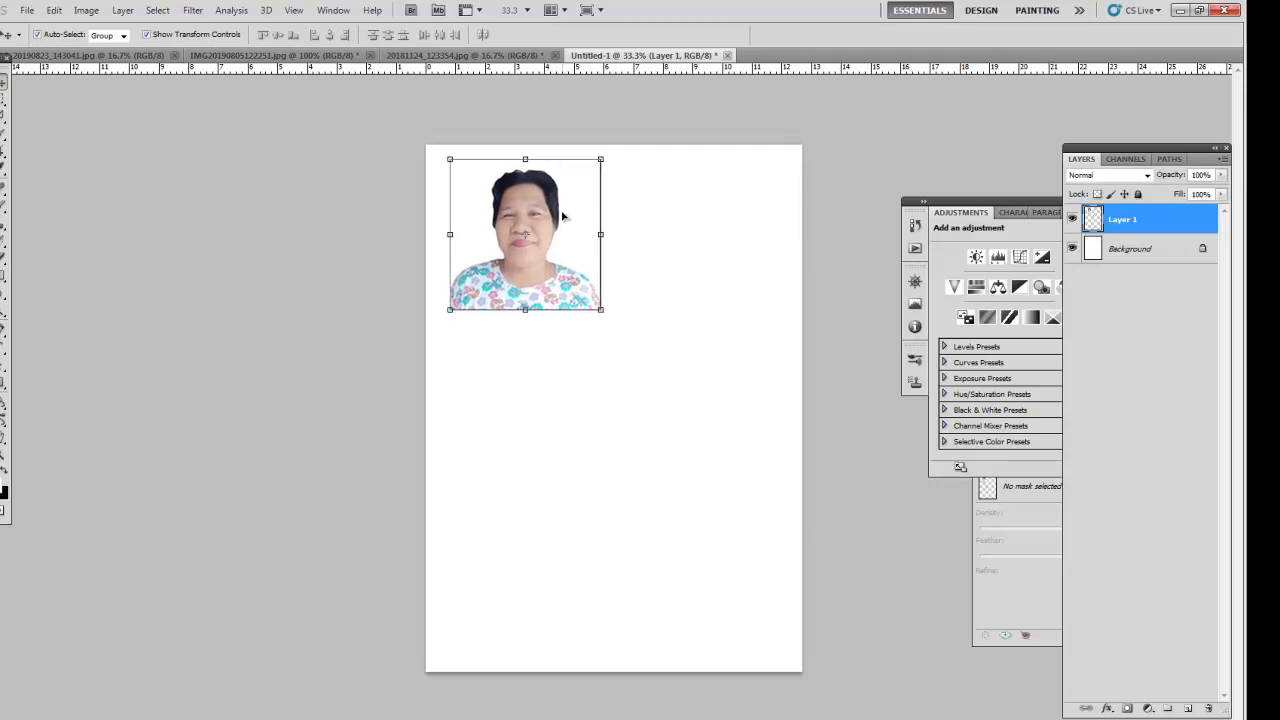
# Step: Paste a second portrait copy beside the first and select both portrait layers
pyautogui.hotkey('ctrl', 'v')
pyautogui.moveTo(570, 365)
pyautogui.mouseDown()
pyautogui.moveTo(639, 205)
pyautogui.moveTo(627, 192)
pyautogui.mouseUp()
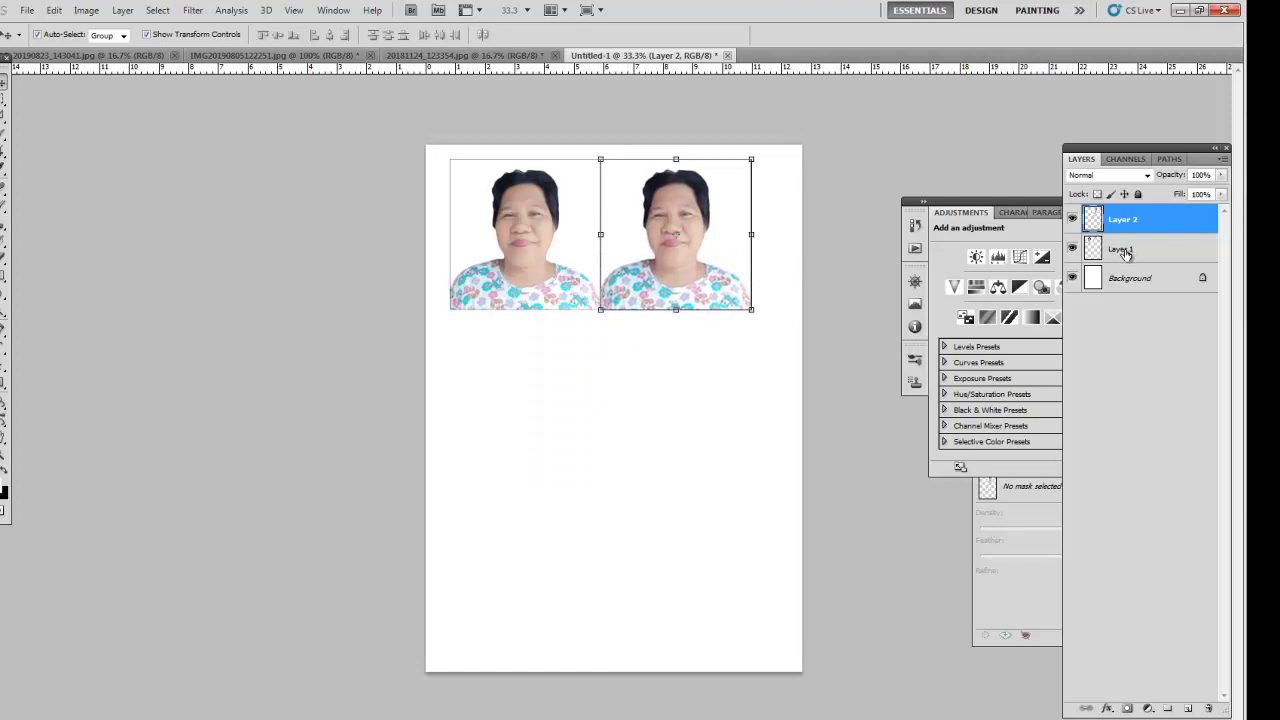
pyautogui.keyDown('shift'); pyautogui.click(1125, 253); pyautogui.keyUp('shift')
pyautogui.click(1140, 228)
pyautogui.click(1142, 249)
pyautogui.keyDown('shift'); pyautogui.click(1140, 249); pyautogui.keyUp('shift')
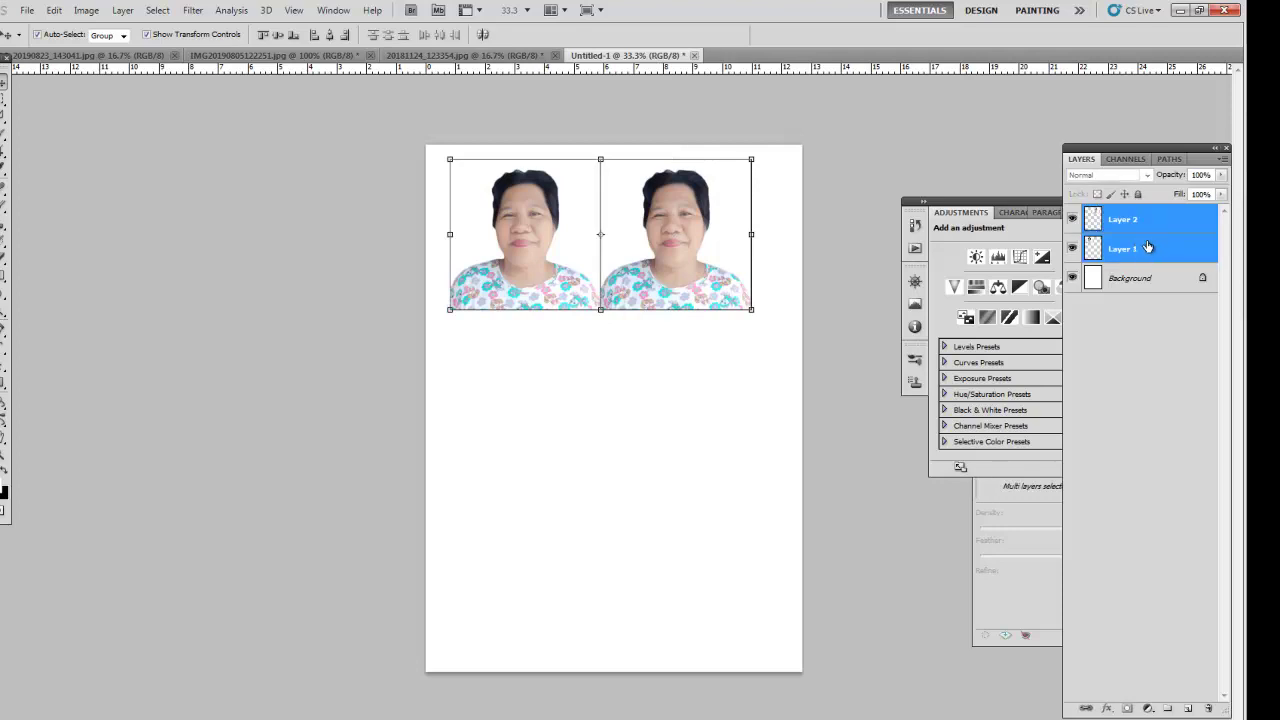
# Step: Duplicate the two portrait layers and move the copies down into a second row
pyautogui.rightClick(1153, 248)
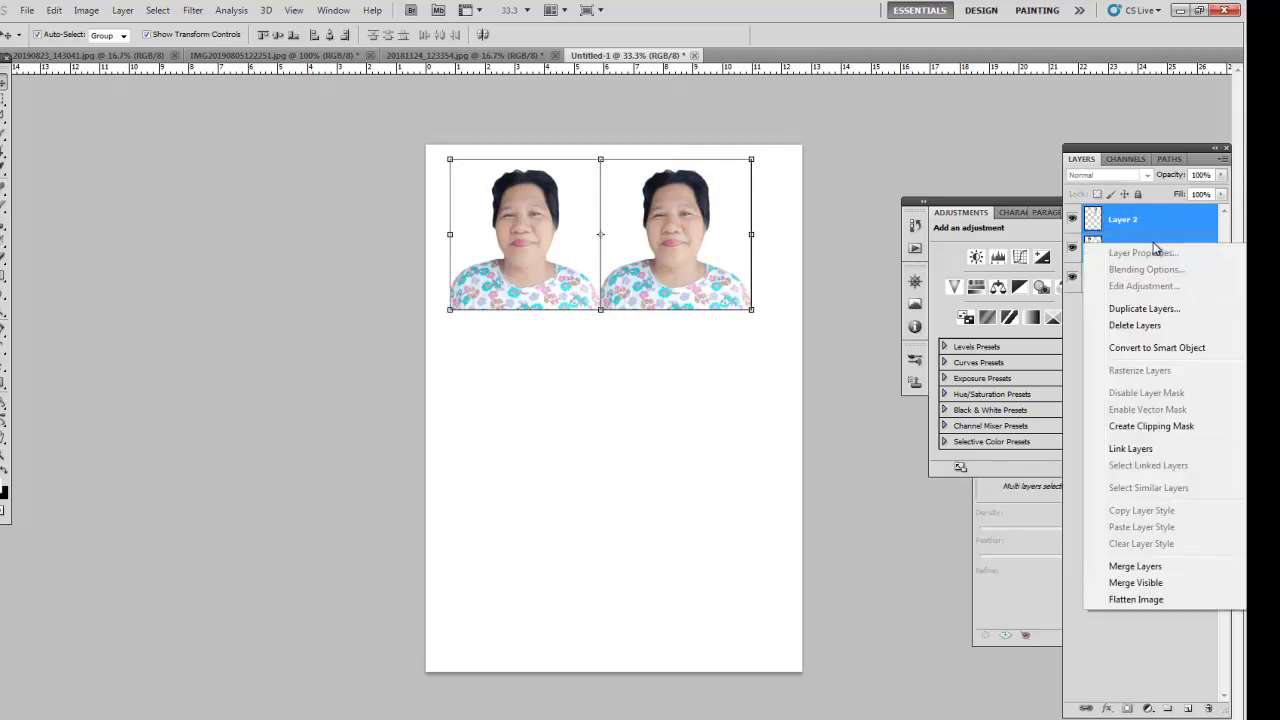
pyautogui.click(1137, 311)
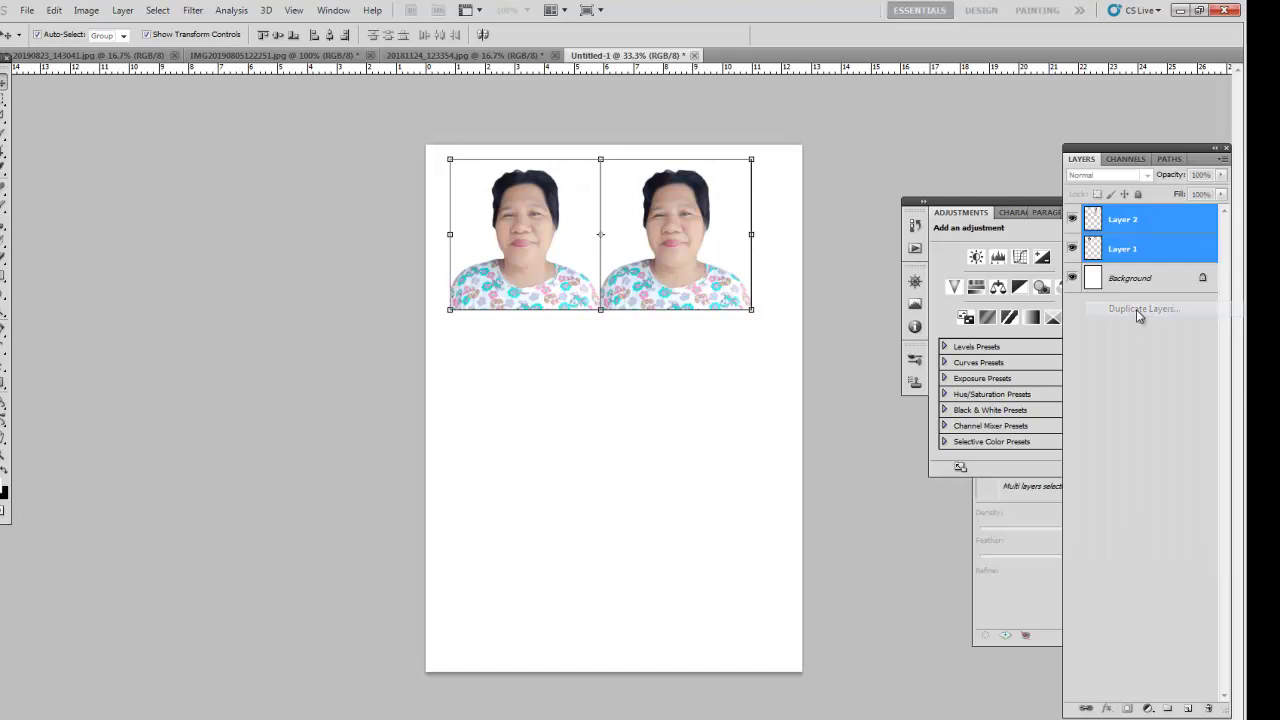
pyautogui.click(742, 238)
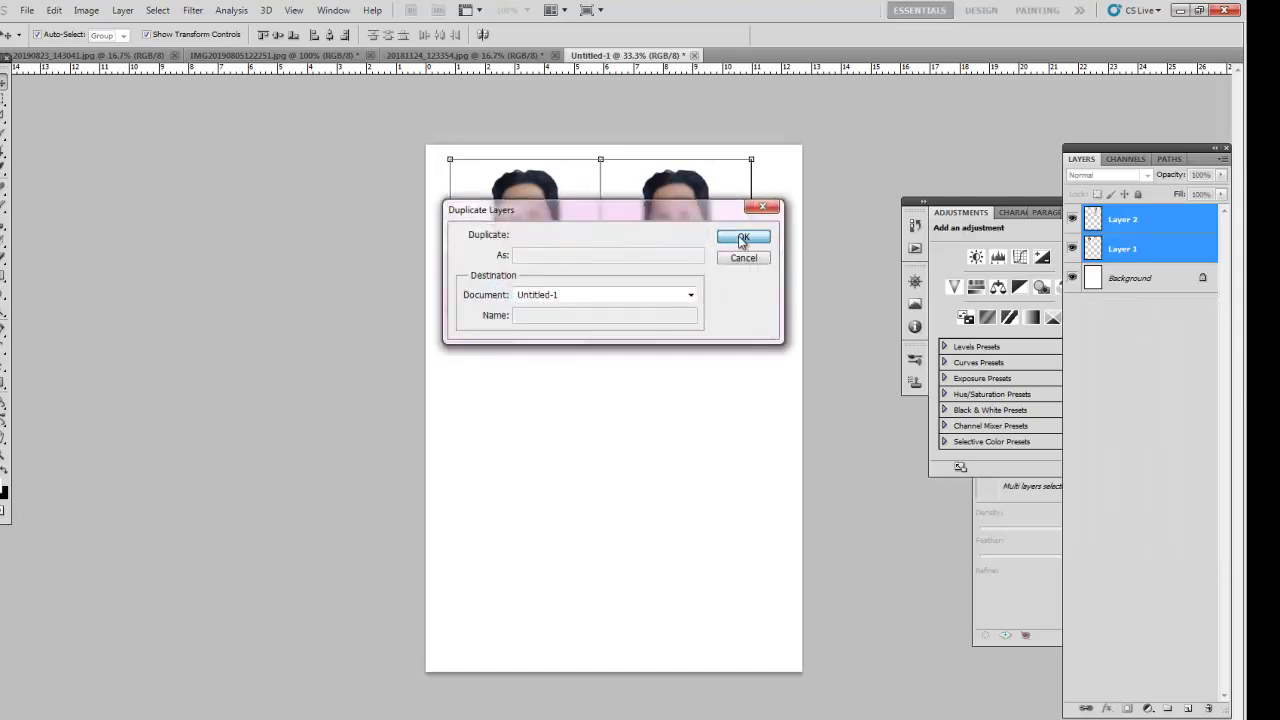
pyautogui.moveTo(652, 181); pyautogui.dragTo(652, 337)
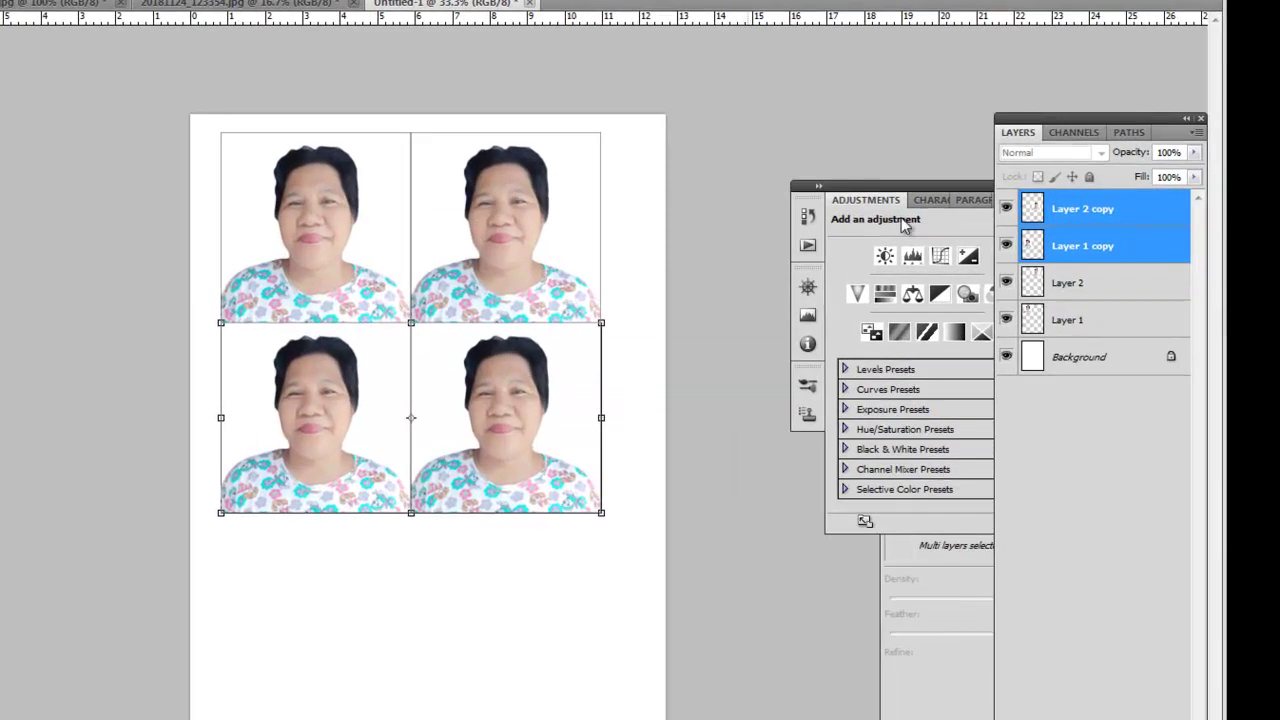
# Step: Duplicate the second-row pair into a third row and check its placement with Free Transform
pyautogui.rightClick(1085, 248)
pyautogui.click(1083, 324)
pyautogui.click(562, 234)
pyautogui.moveTo(507, 399); pyautogui.dragTo(511, 551)
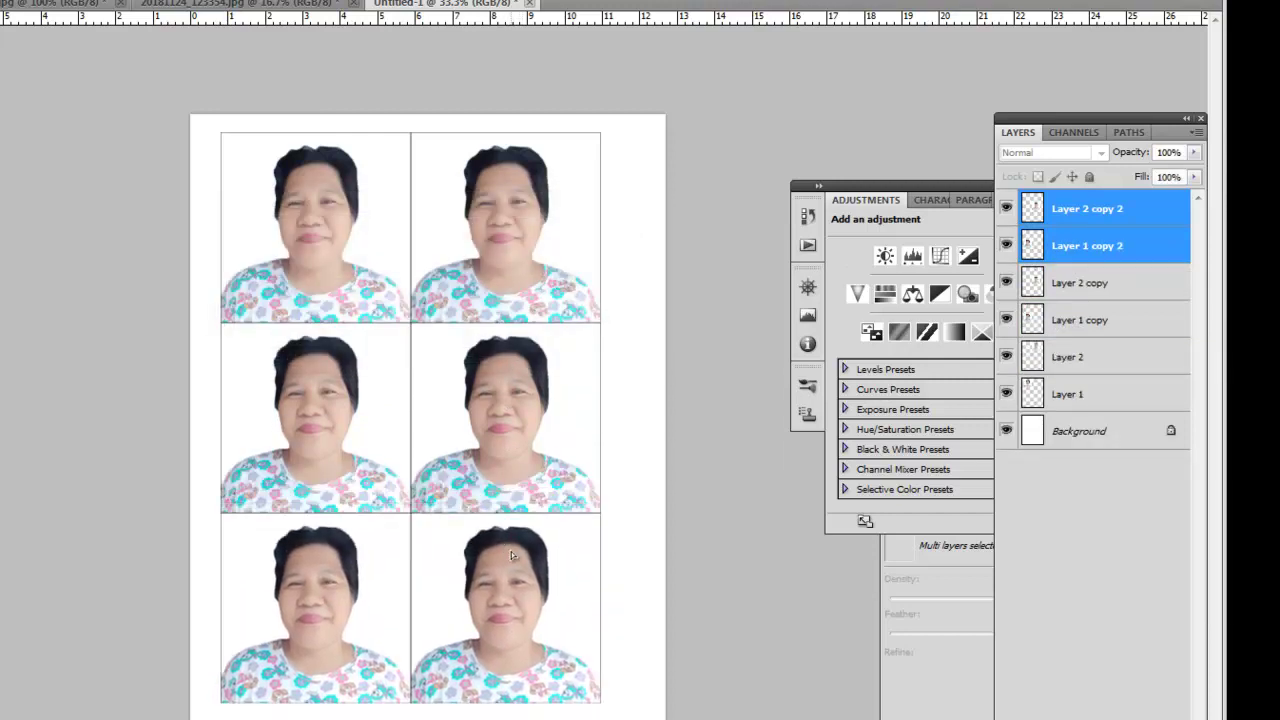
pyautogui.hotkey('ctrl', 't')
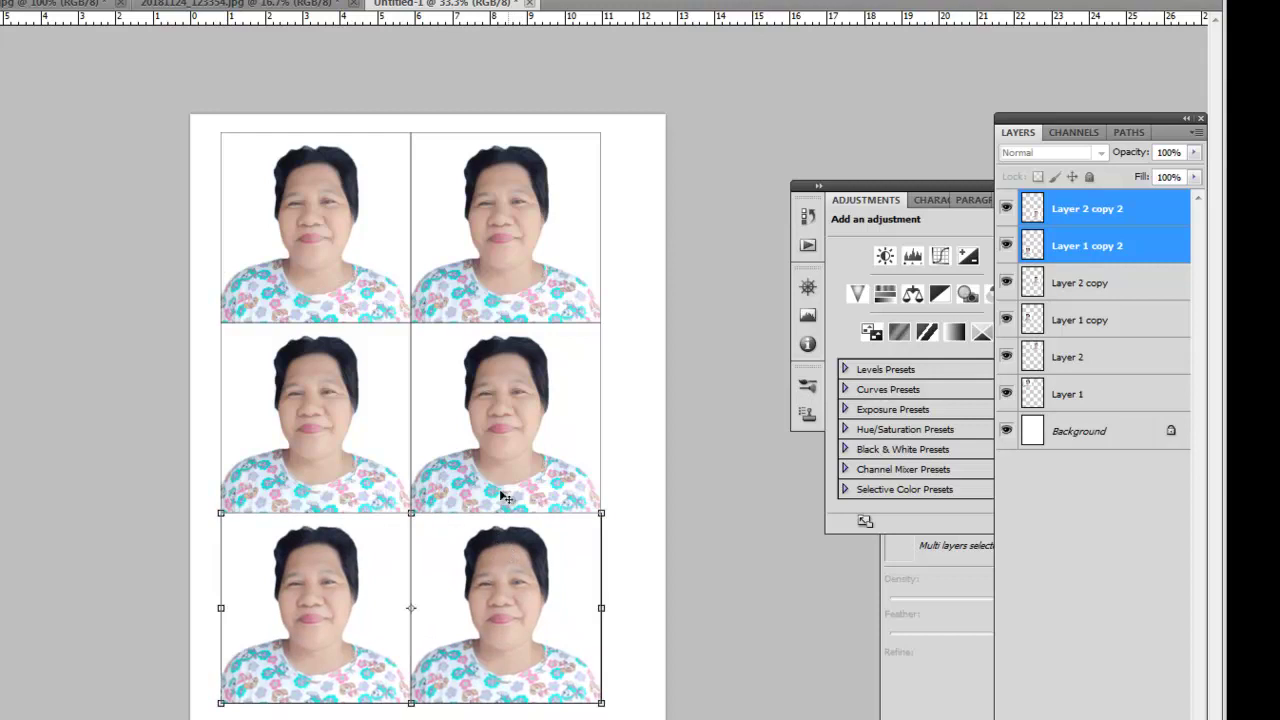
pyautogui.click(637, 488)
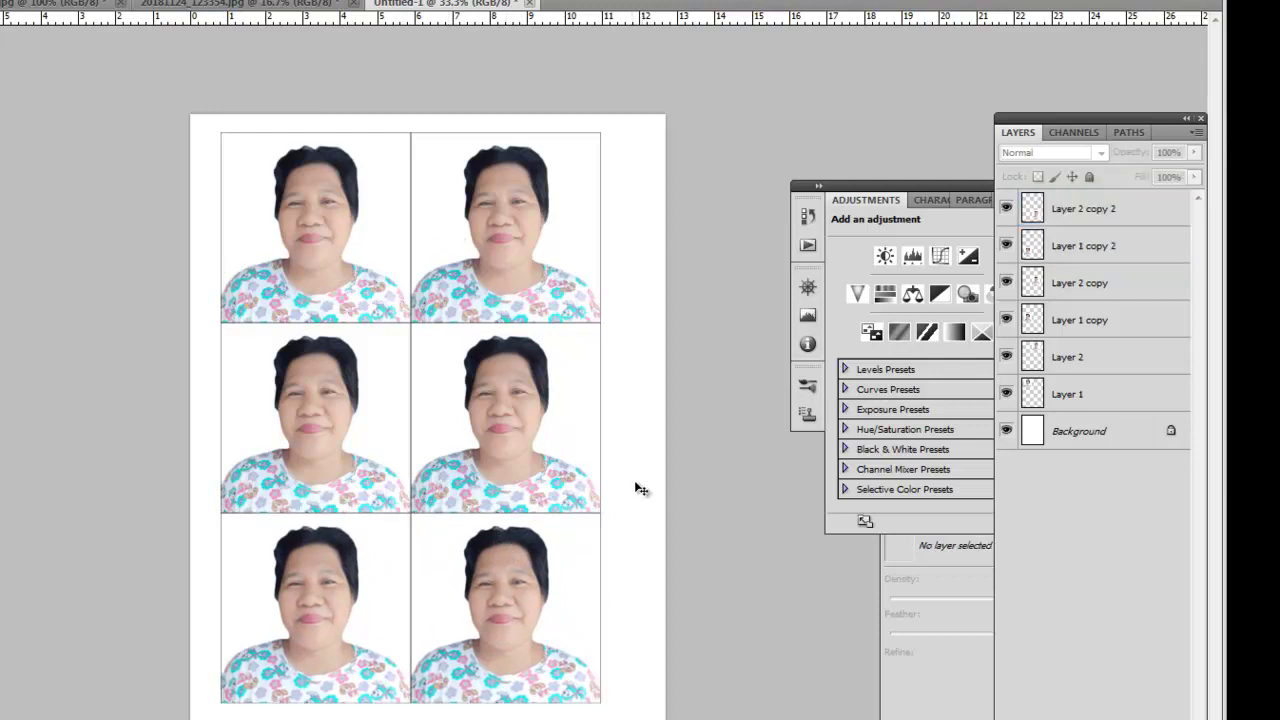